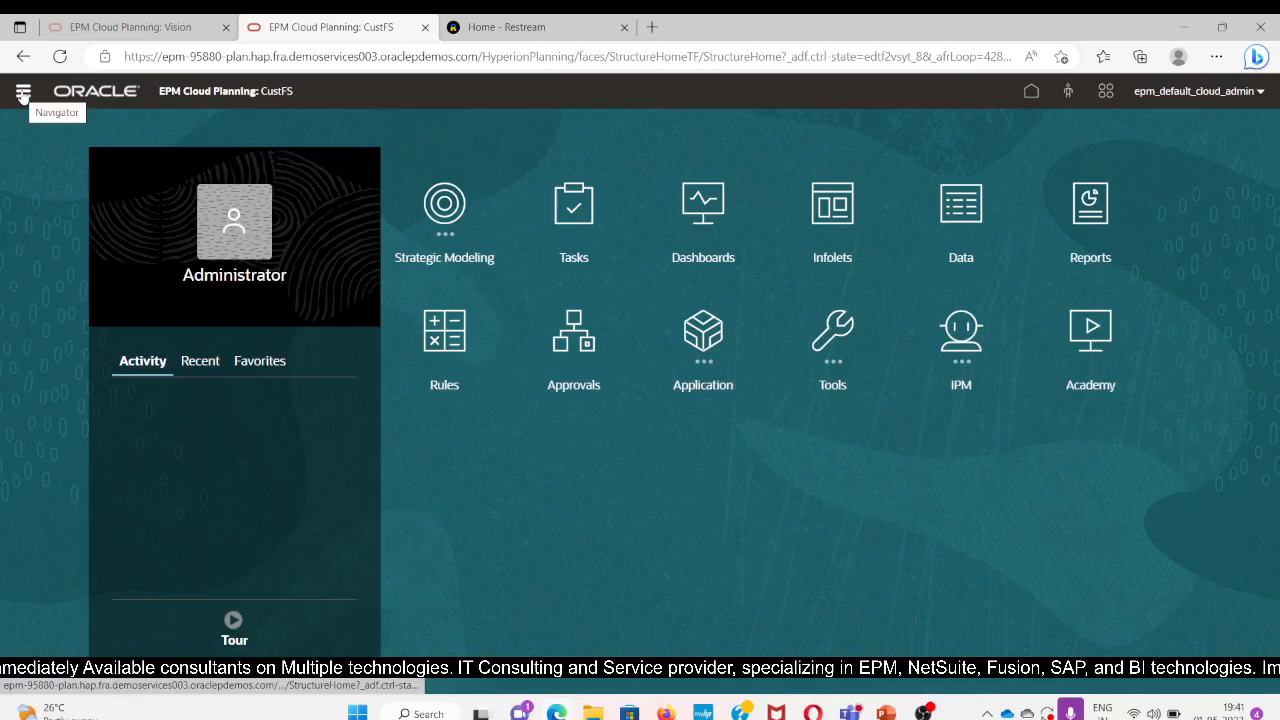
Go to the application's Data Exchange page and create a new data map named Expense_Mapping.
click(22, 94)
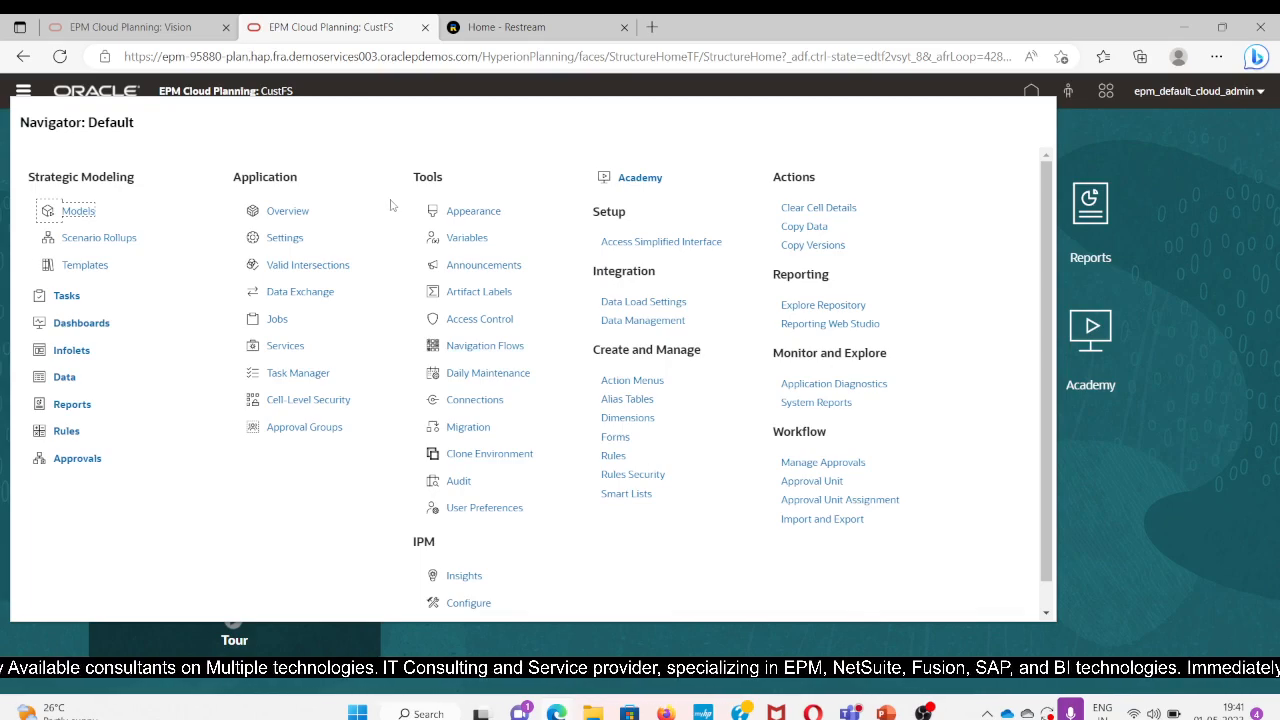
click(299, 292)
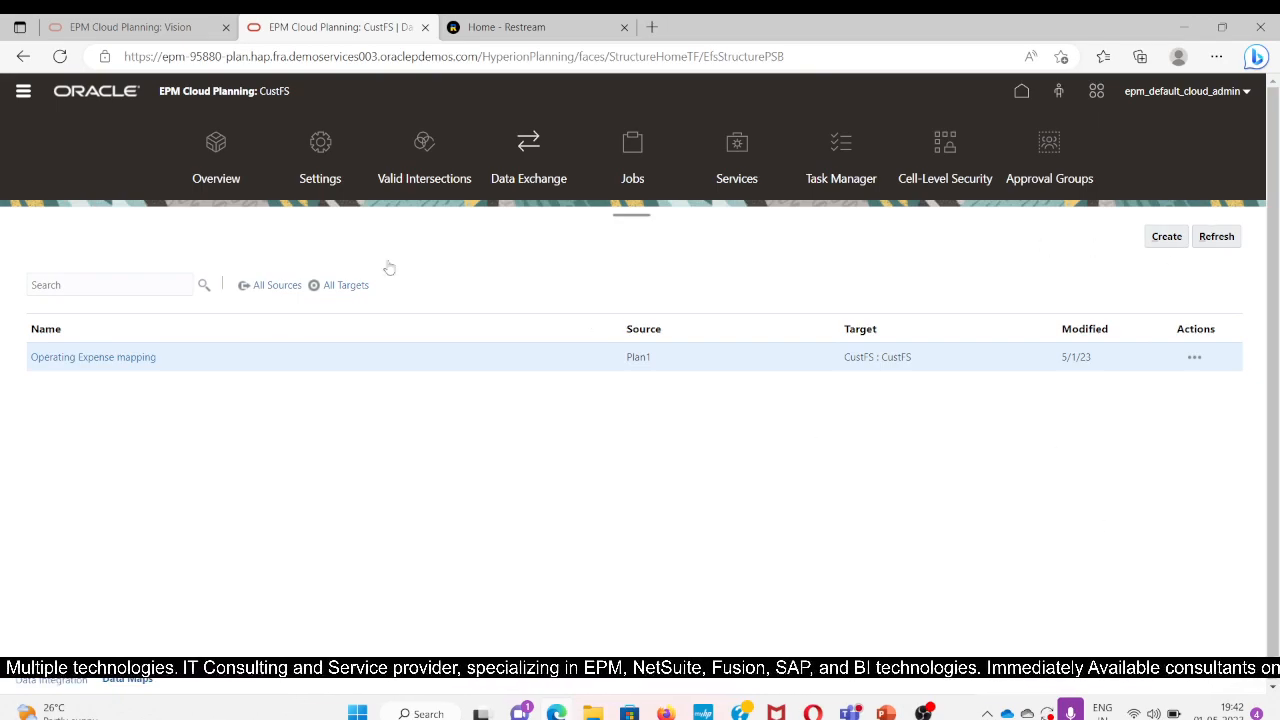
click(1160, 241)
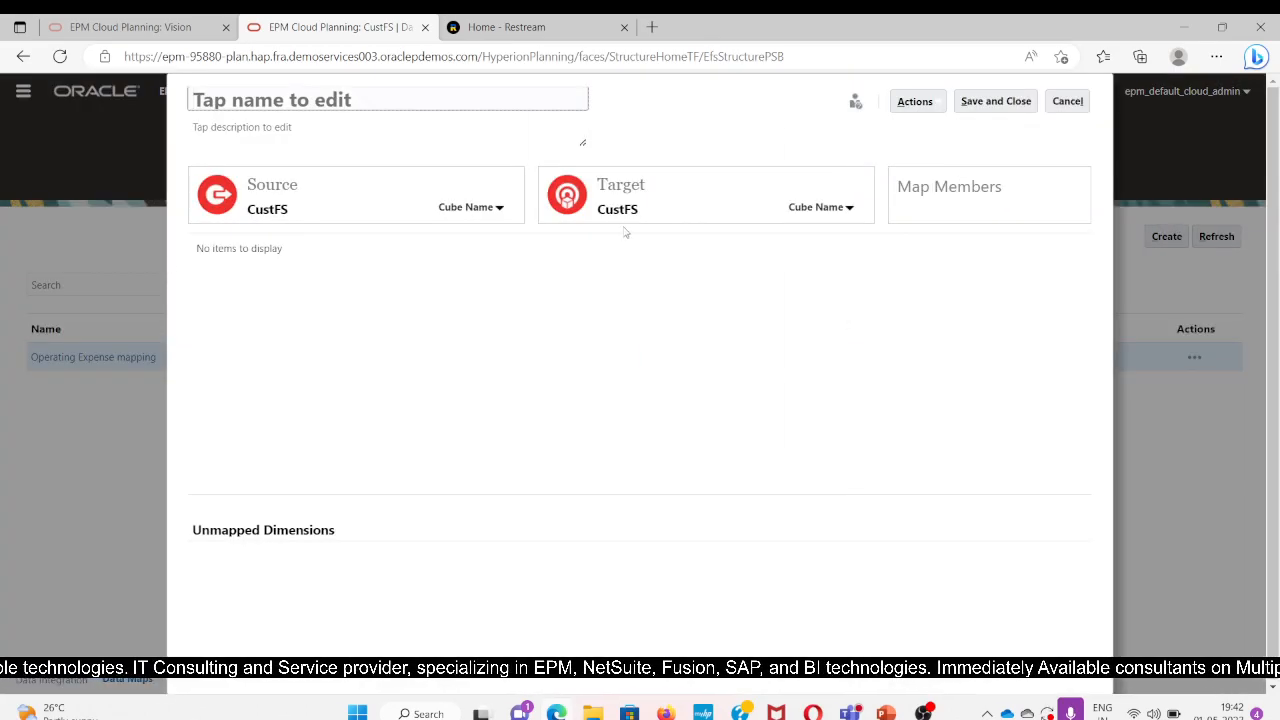
click(216, 100)
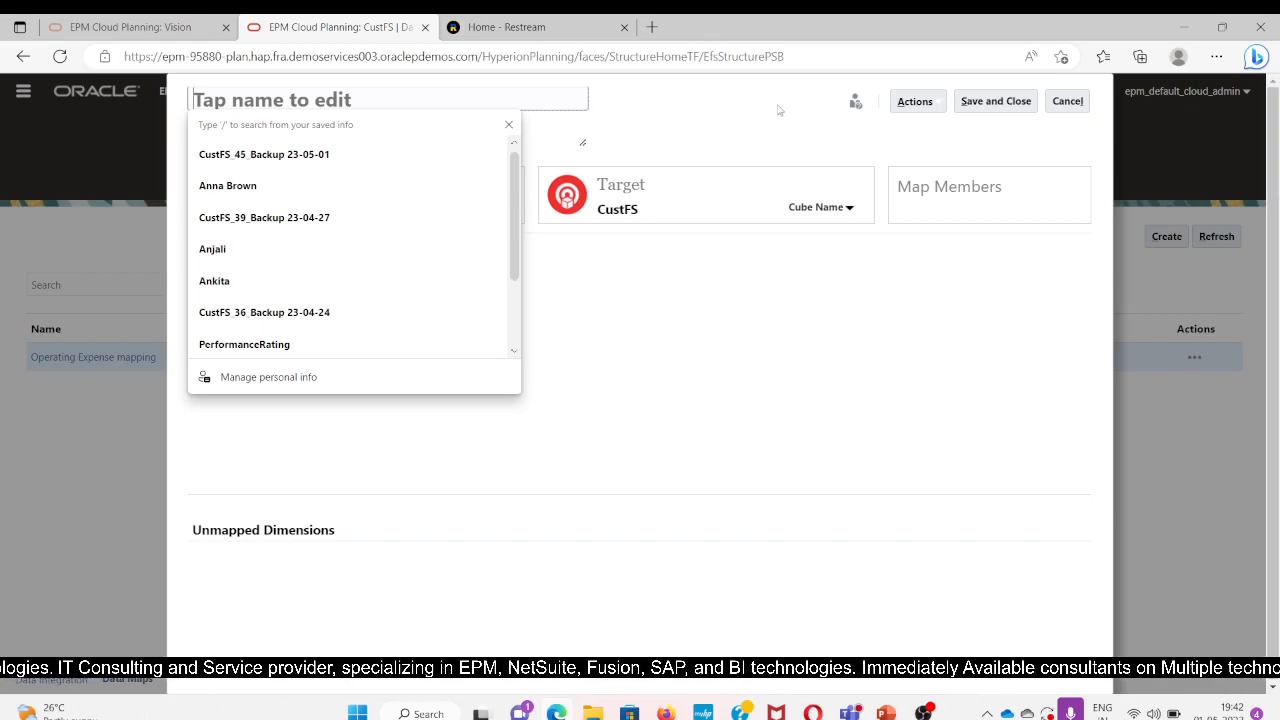
text(Expne)
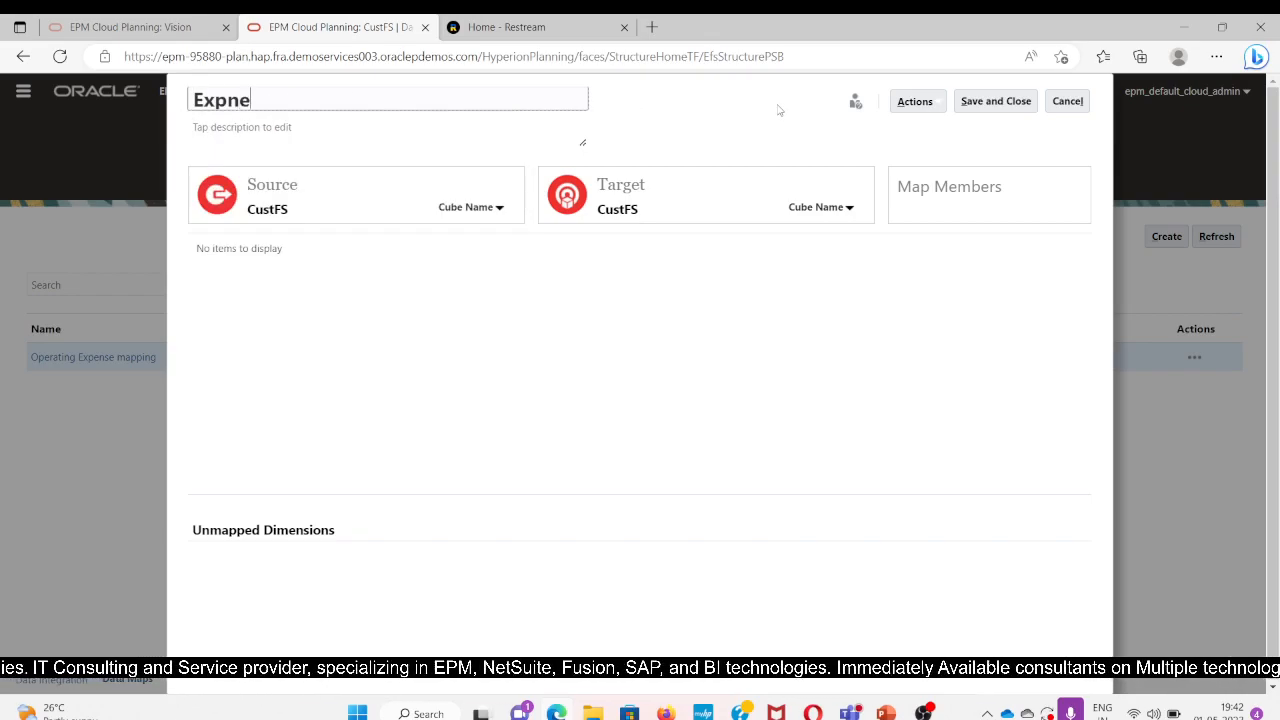
text(ns)
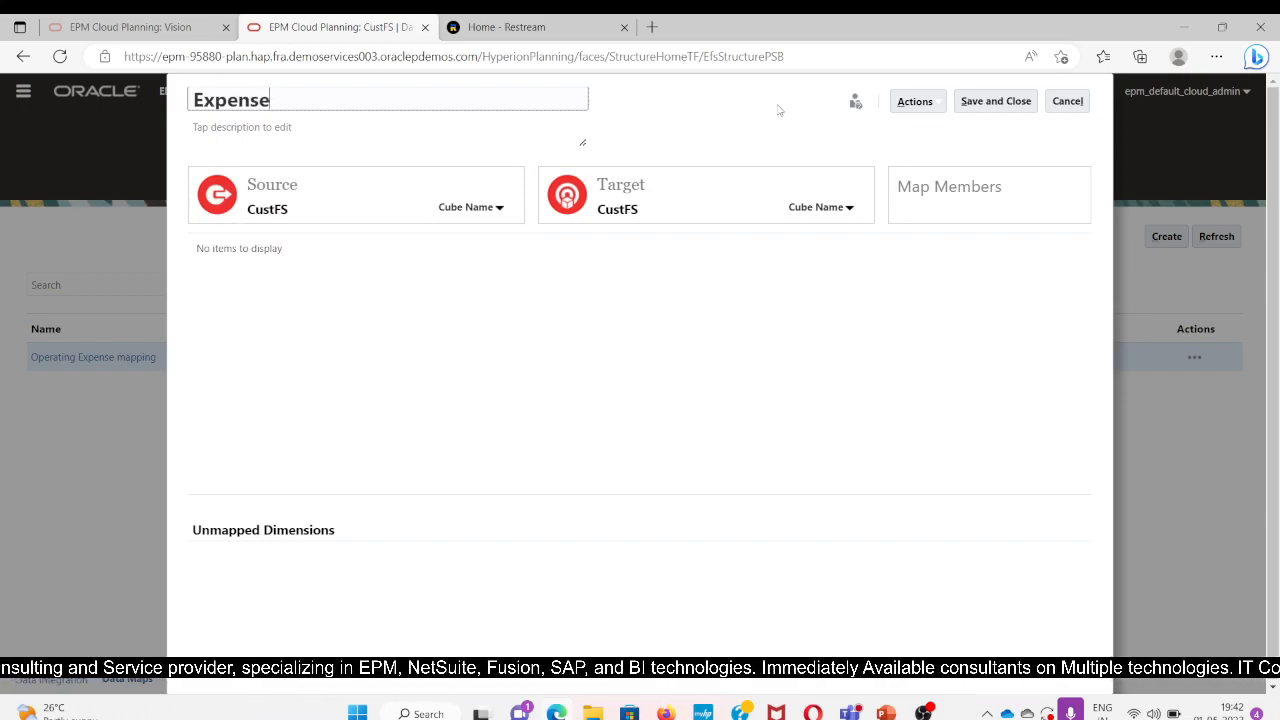
text(e Mapping)
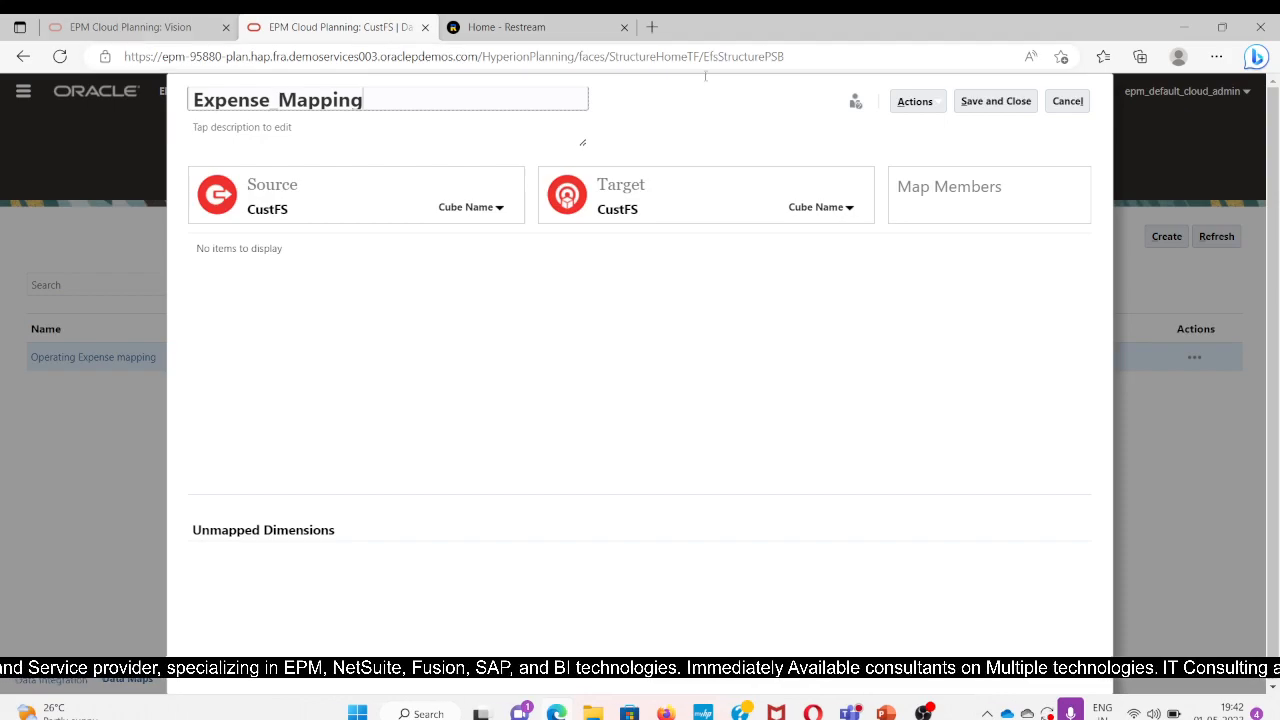
Set Plan1 as the data map's source cube and CustFS as its target cube.
click(500, 208)
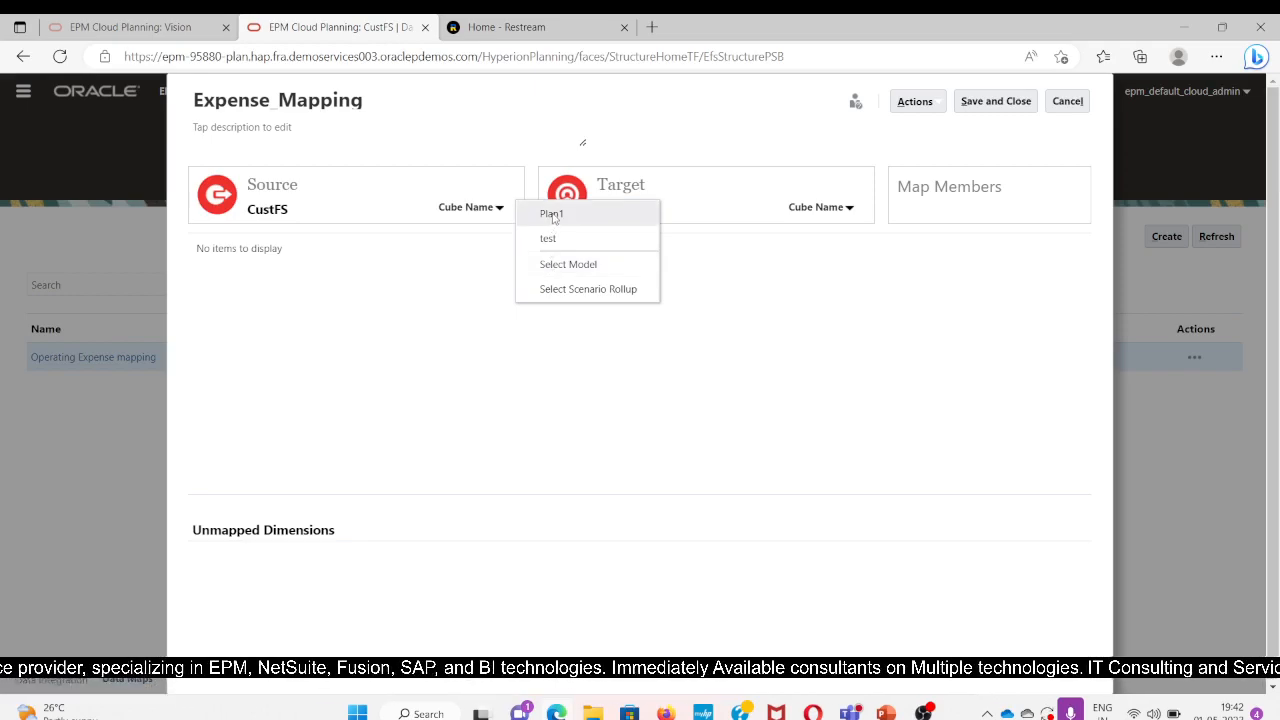
click(553, 216)
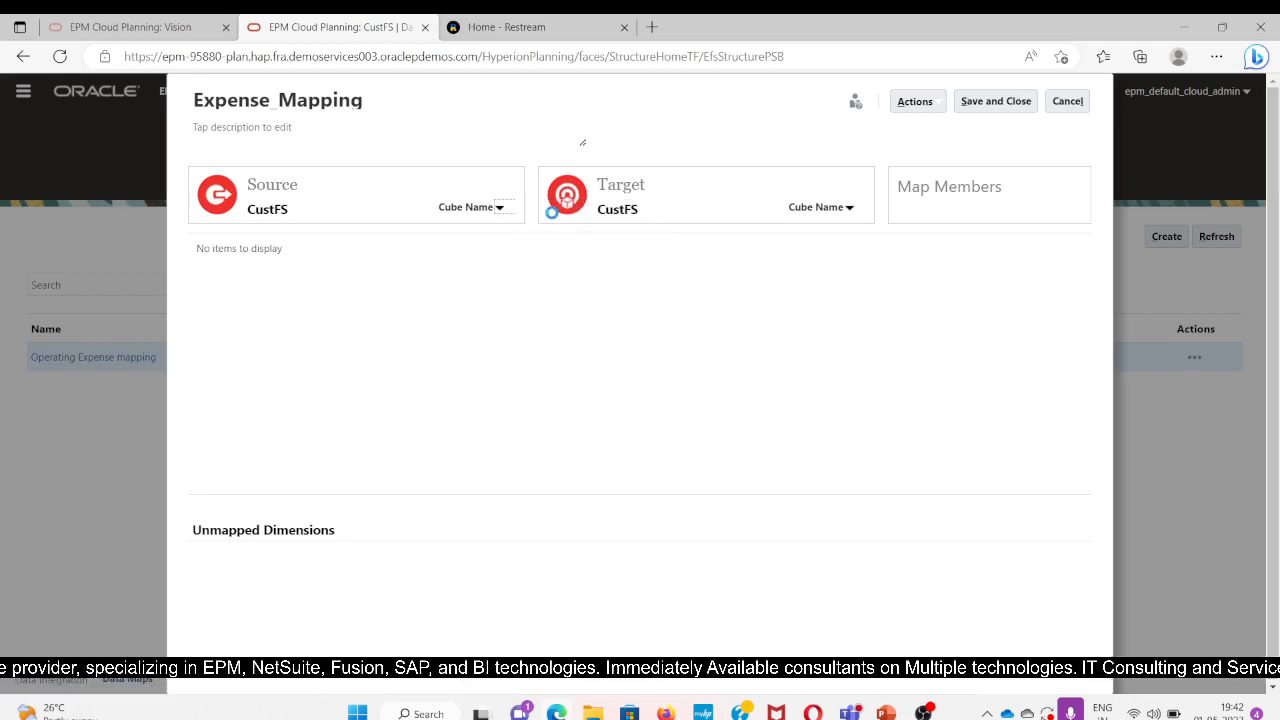
click(849, 207)
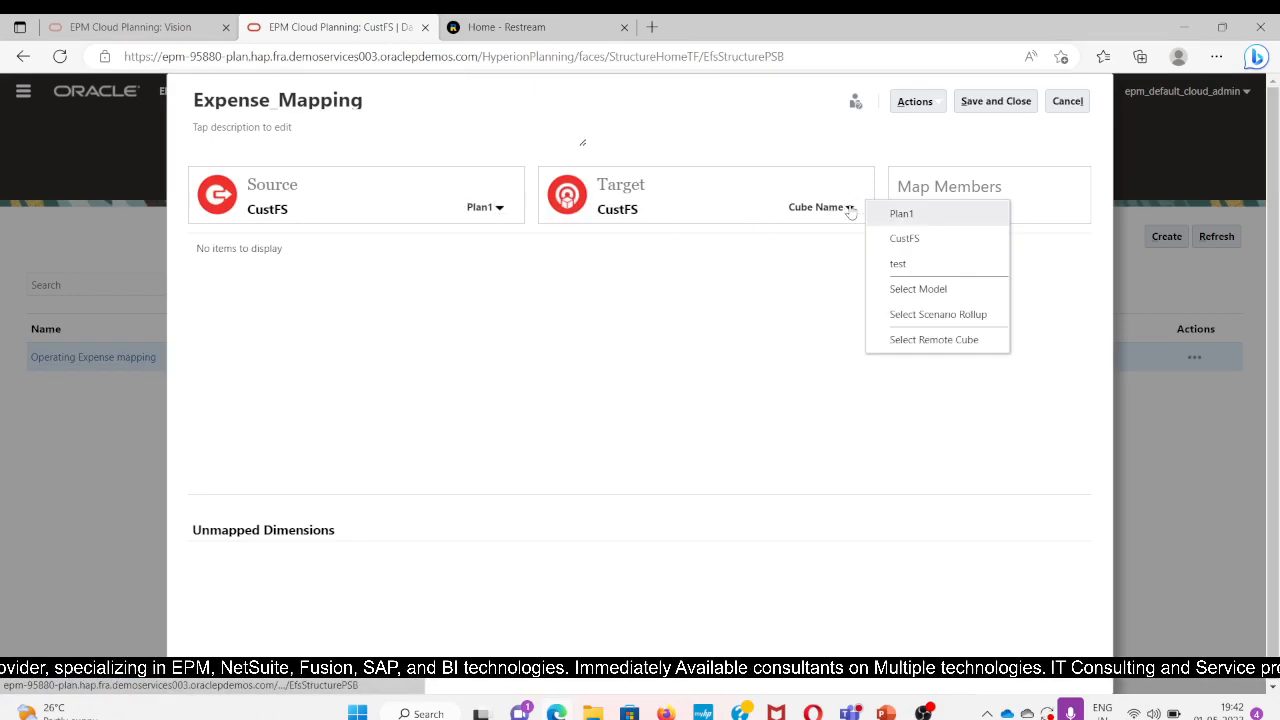
click(905, 238)
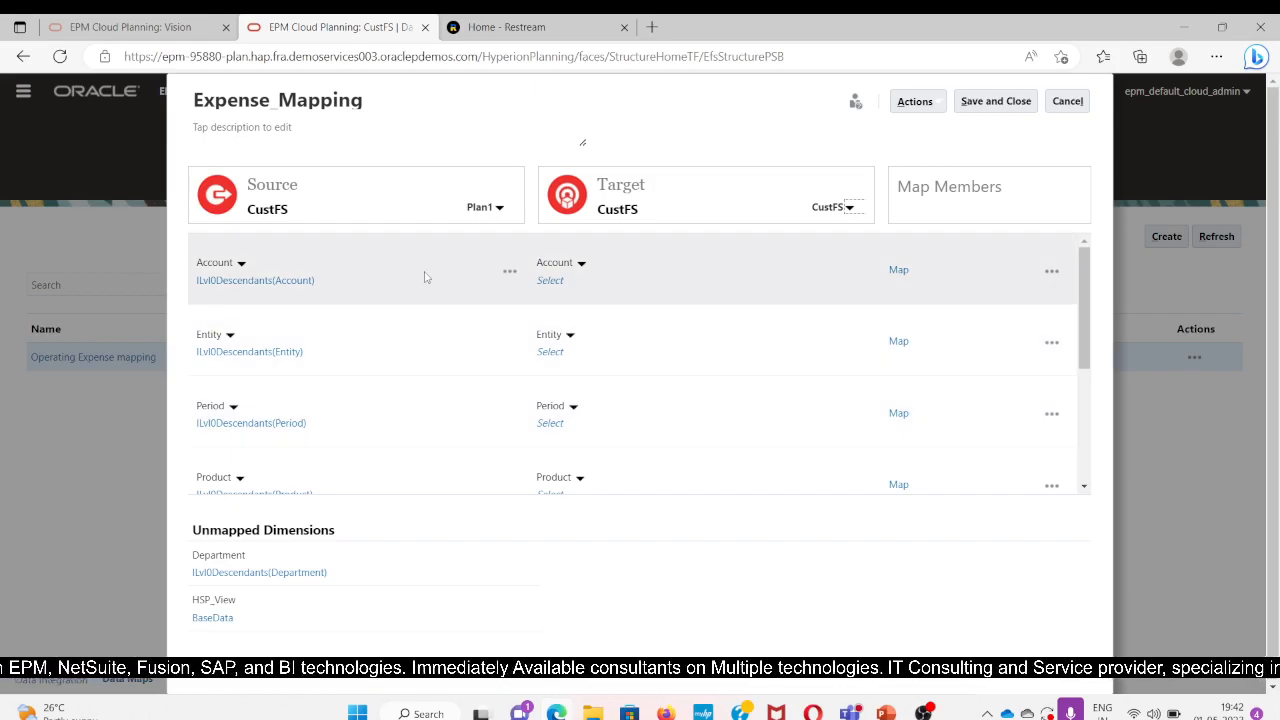
click(241, 264)
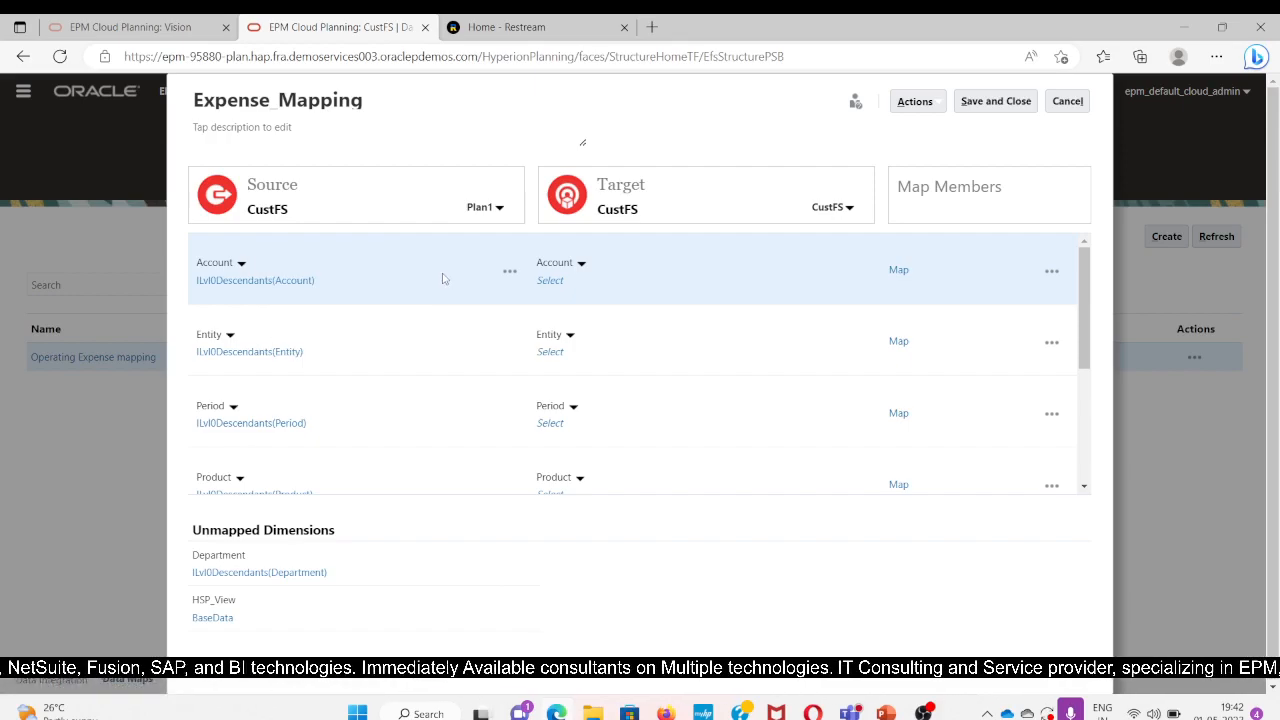
click(509, 271)
click(435, 281)
click(584, 265)
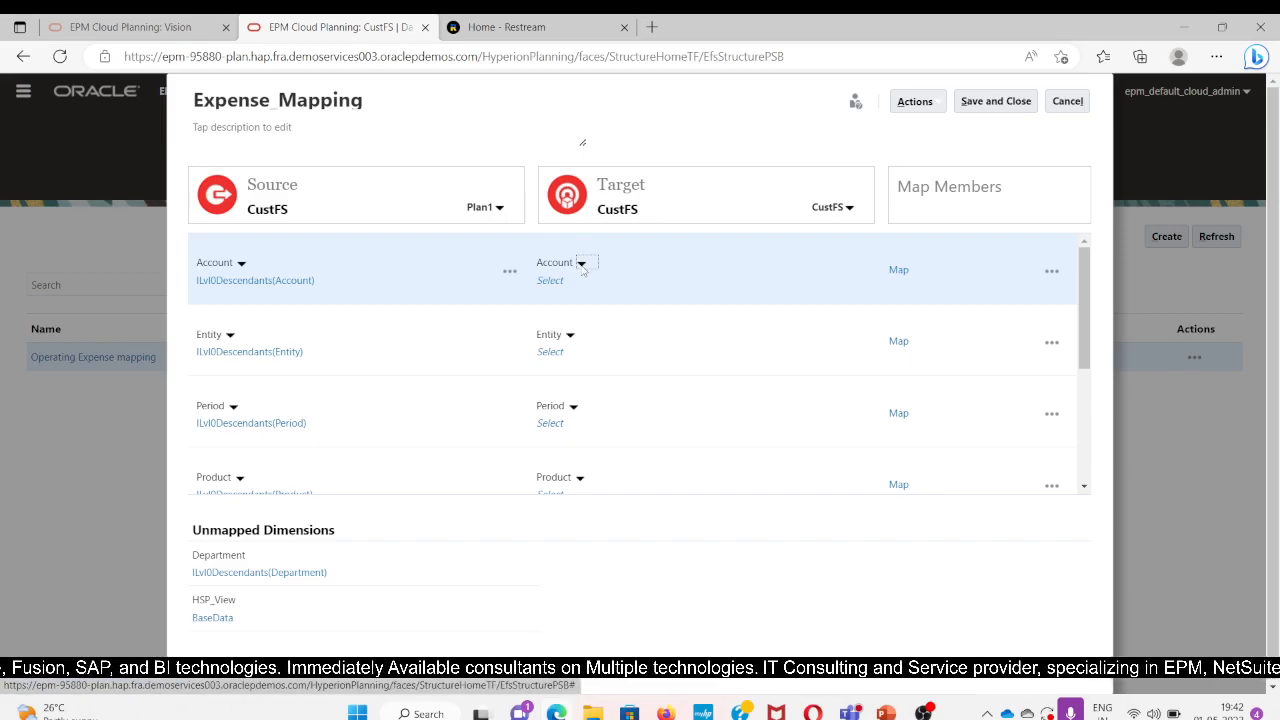
Set the target Account members to the inclusive descendants of 60000, found under IncomeStmt, Net_Income, IncomeBefIncTxs, OpIncomeEBIT and Gross_Margin.
click(550, 282)
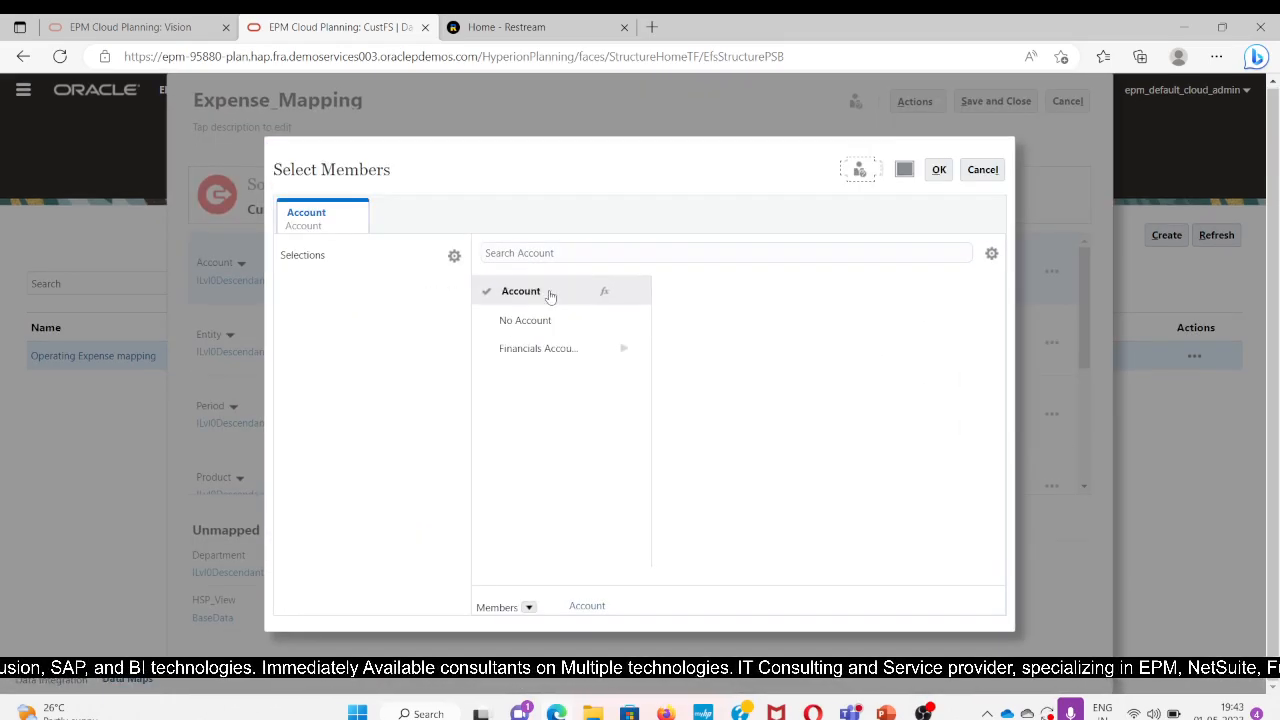
click(623, 347)
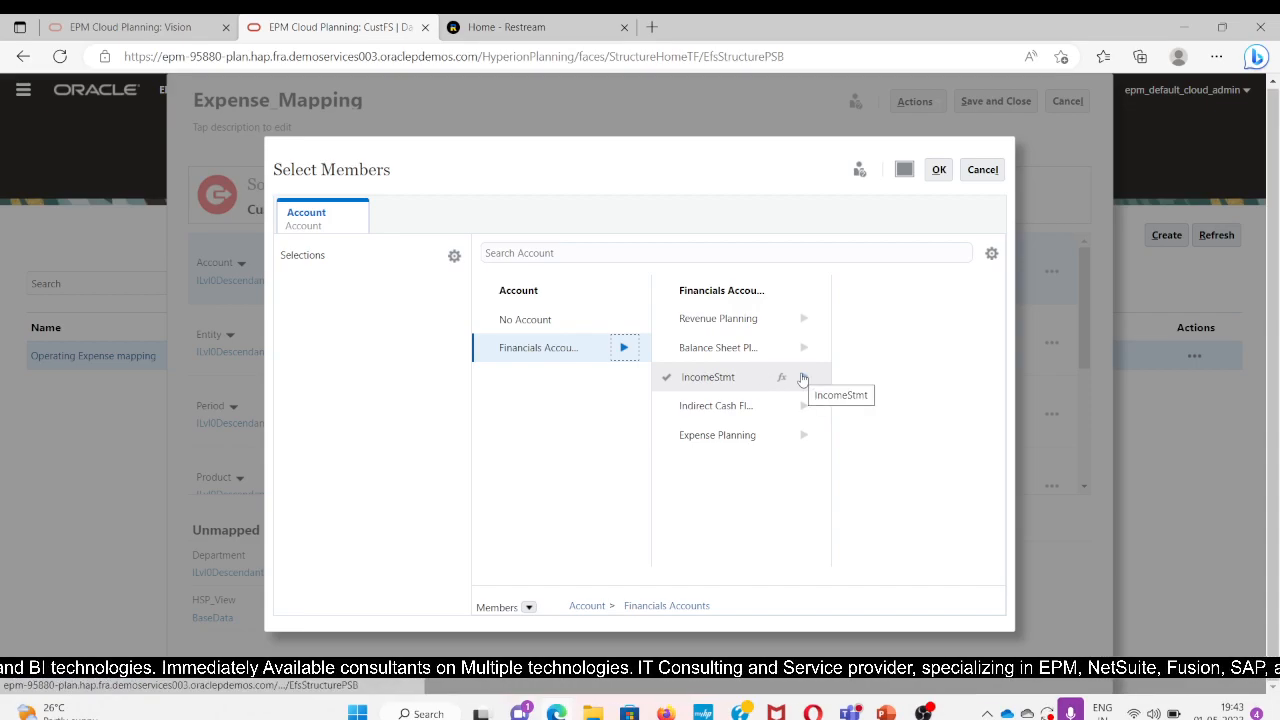
click(804, 377)
click(971, 317)
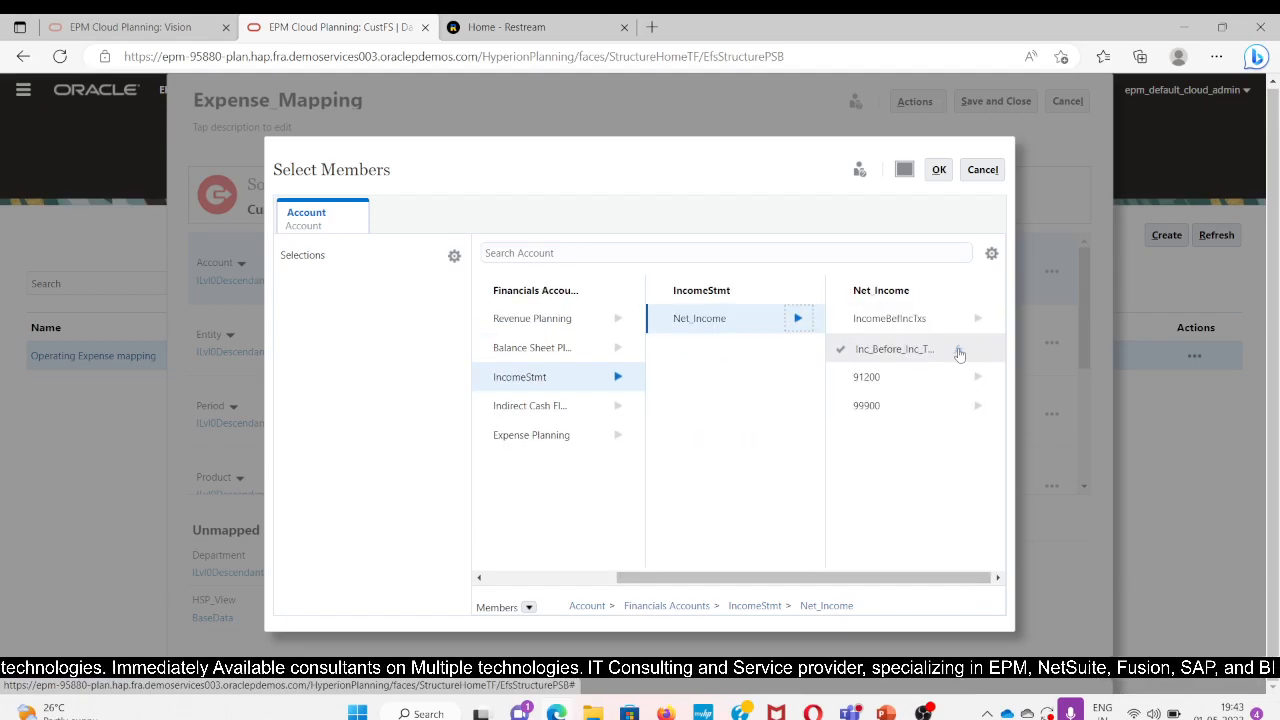
click(979, 319)
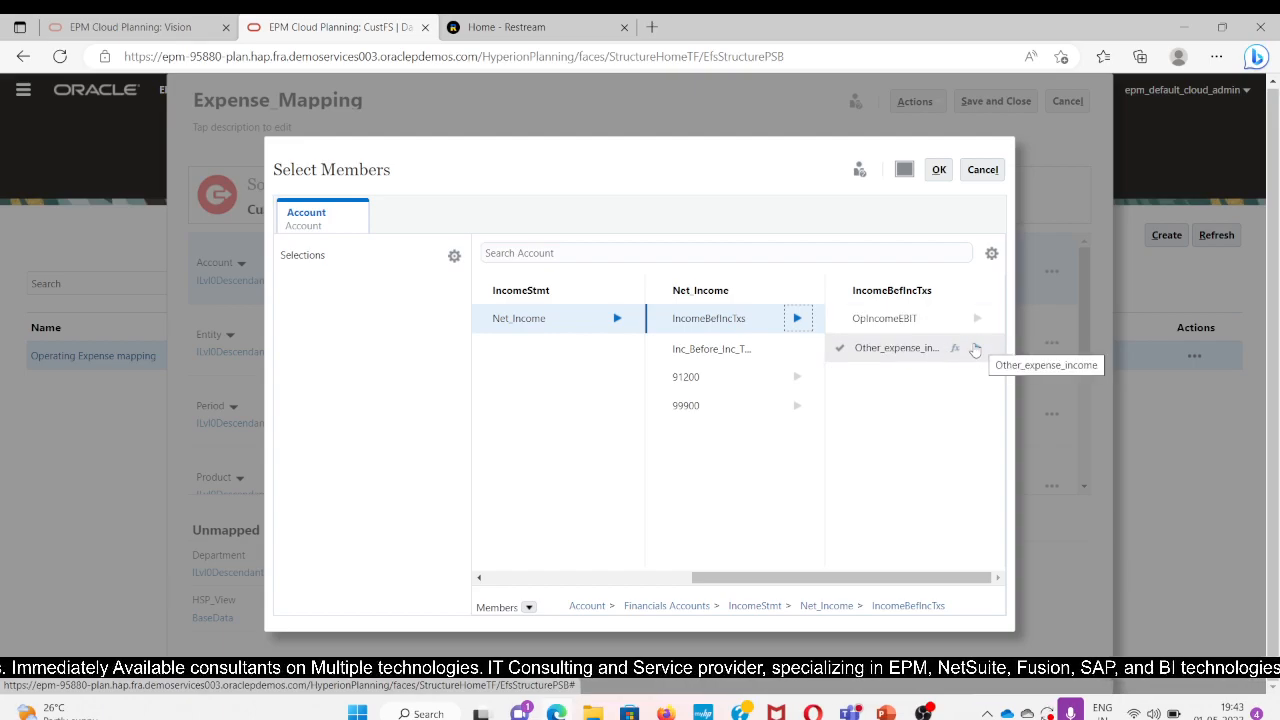
click(975, 348)
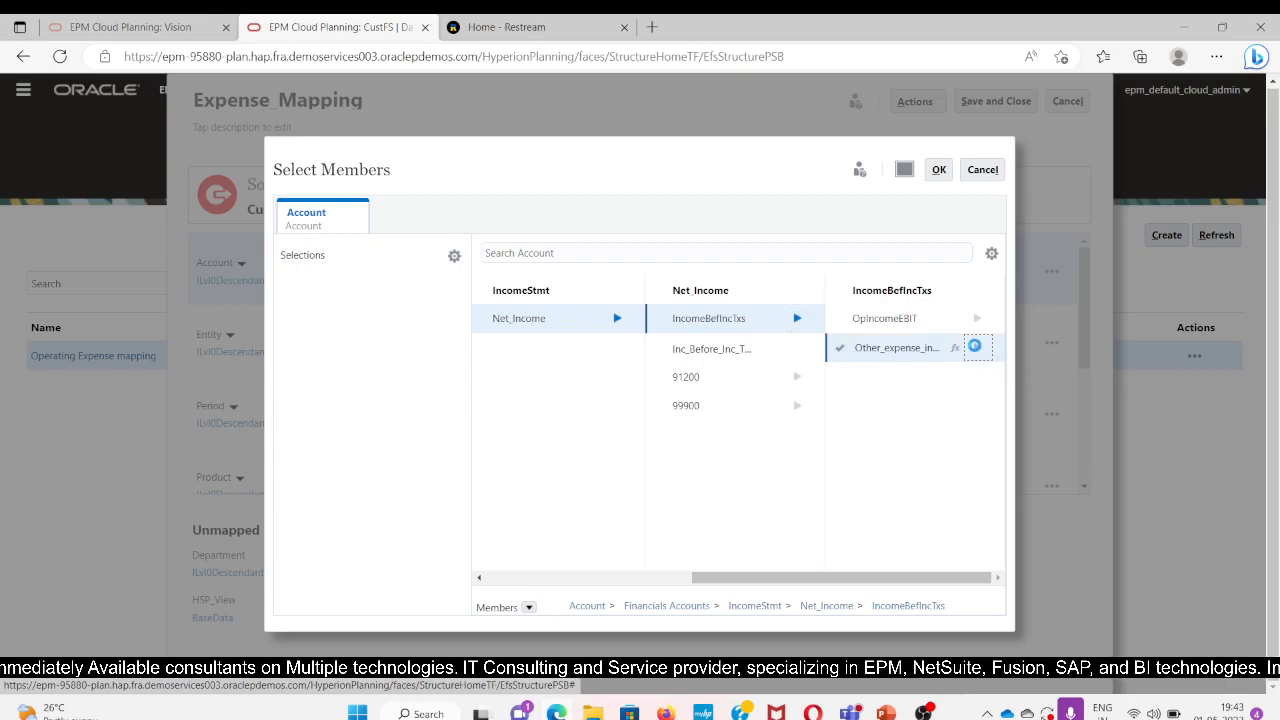
click(977, 348)
scroll(885, 375, down, 3)
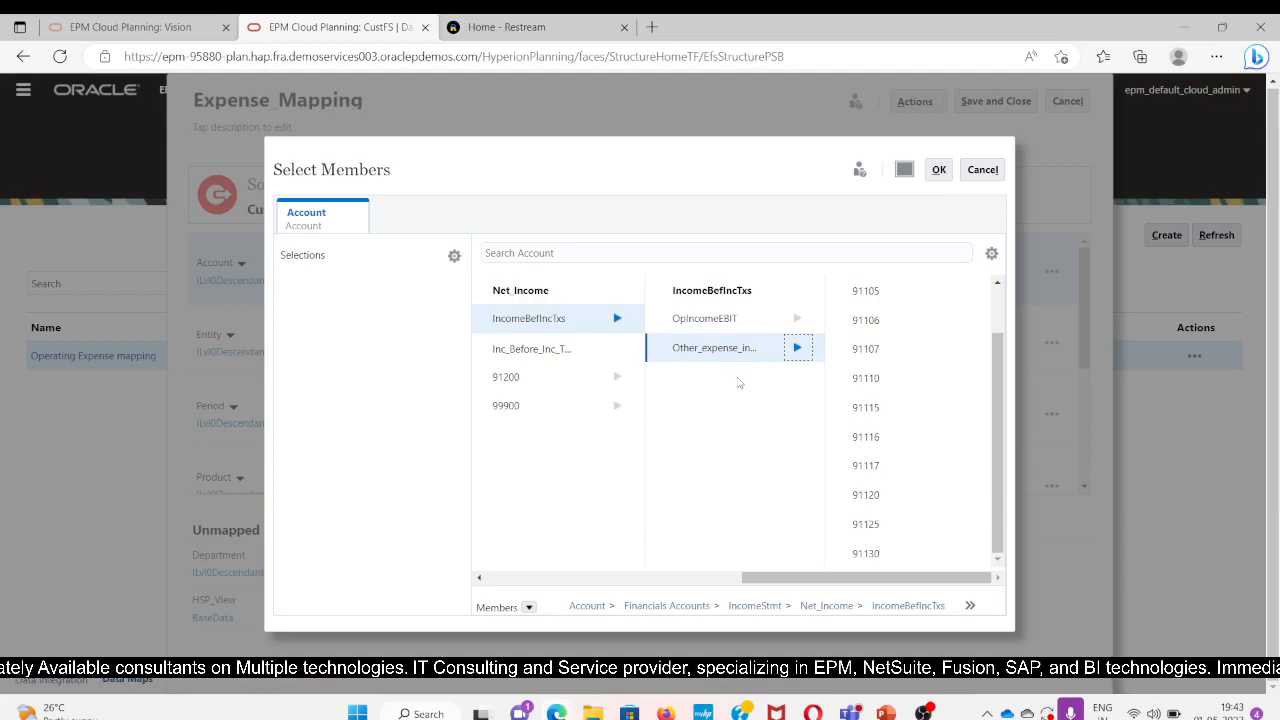
click(797, 318)
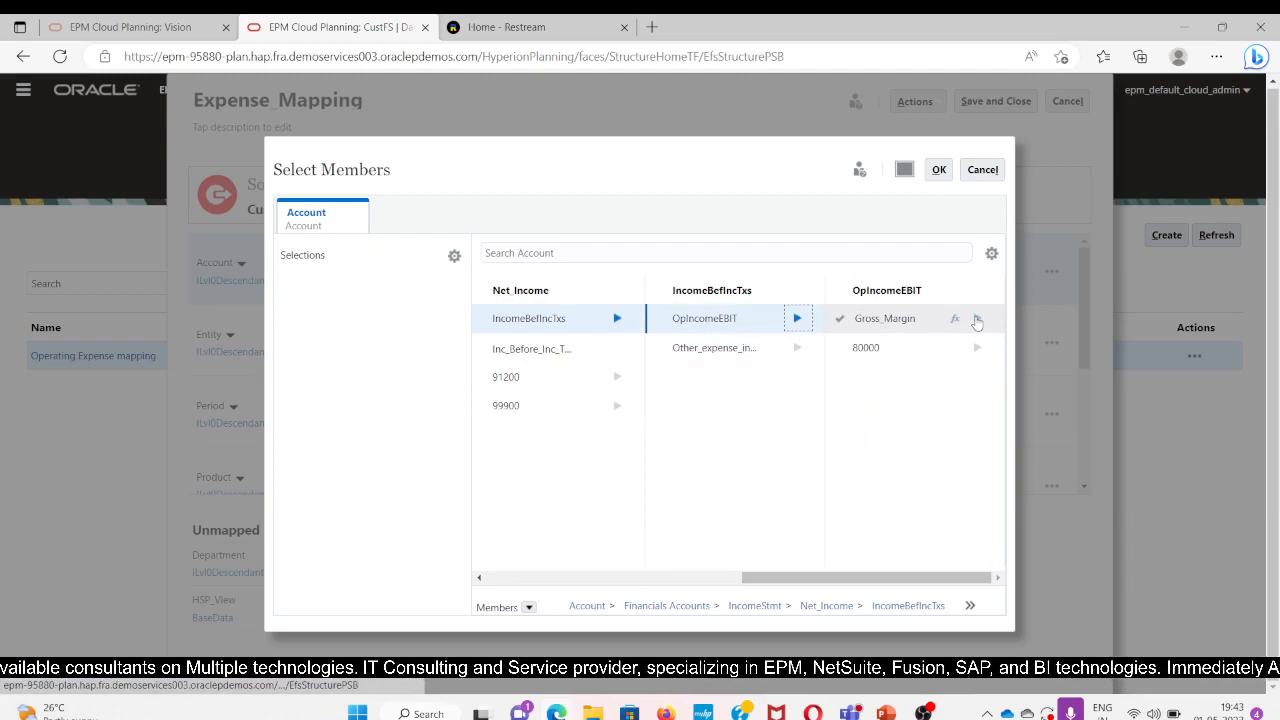
click(977, 318)
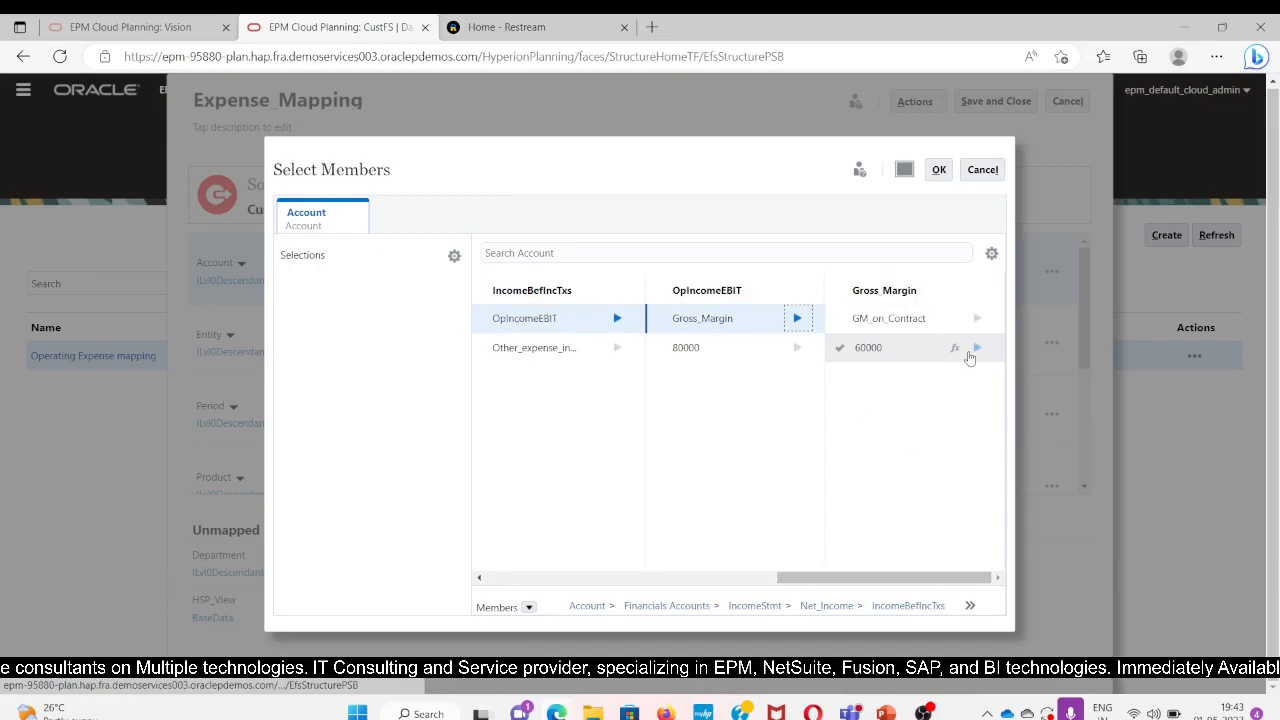
click(955, 350)
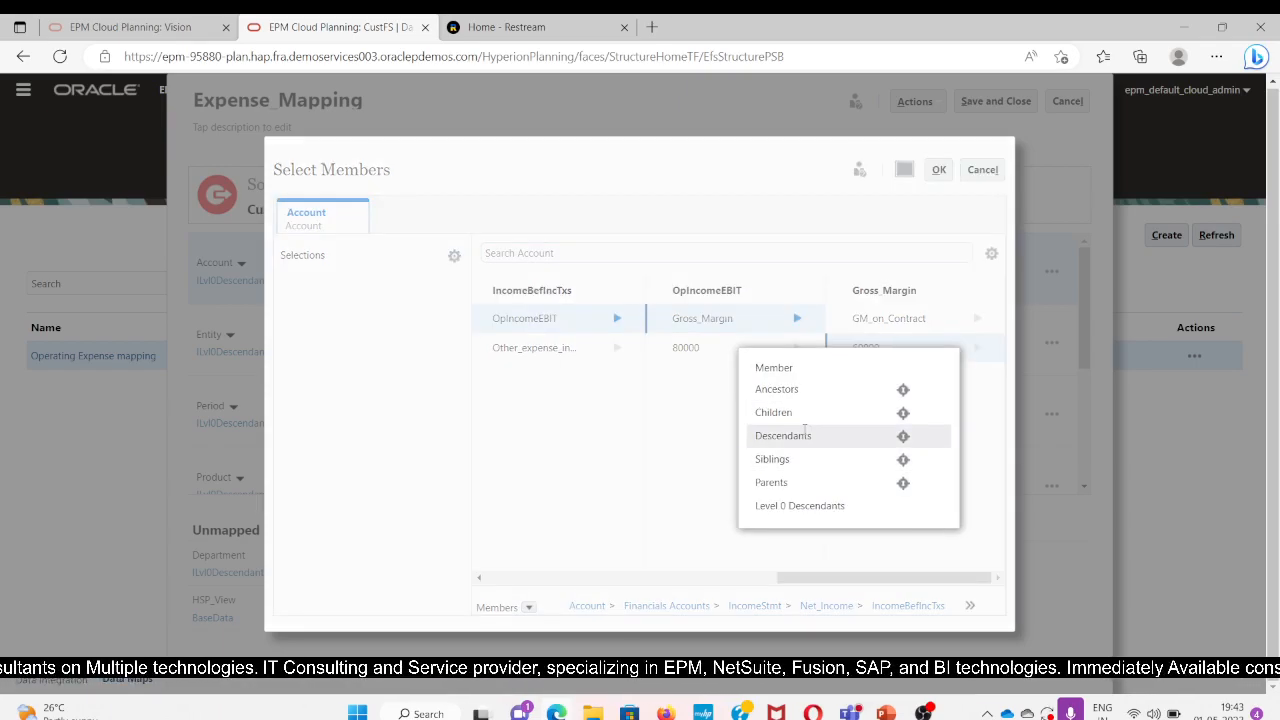
click(903, 437)
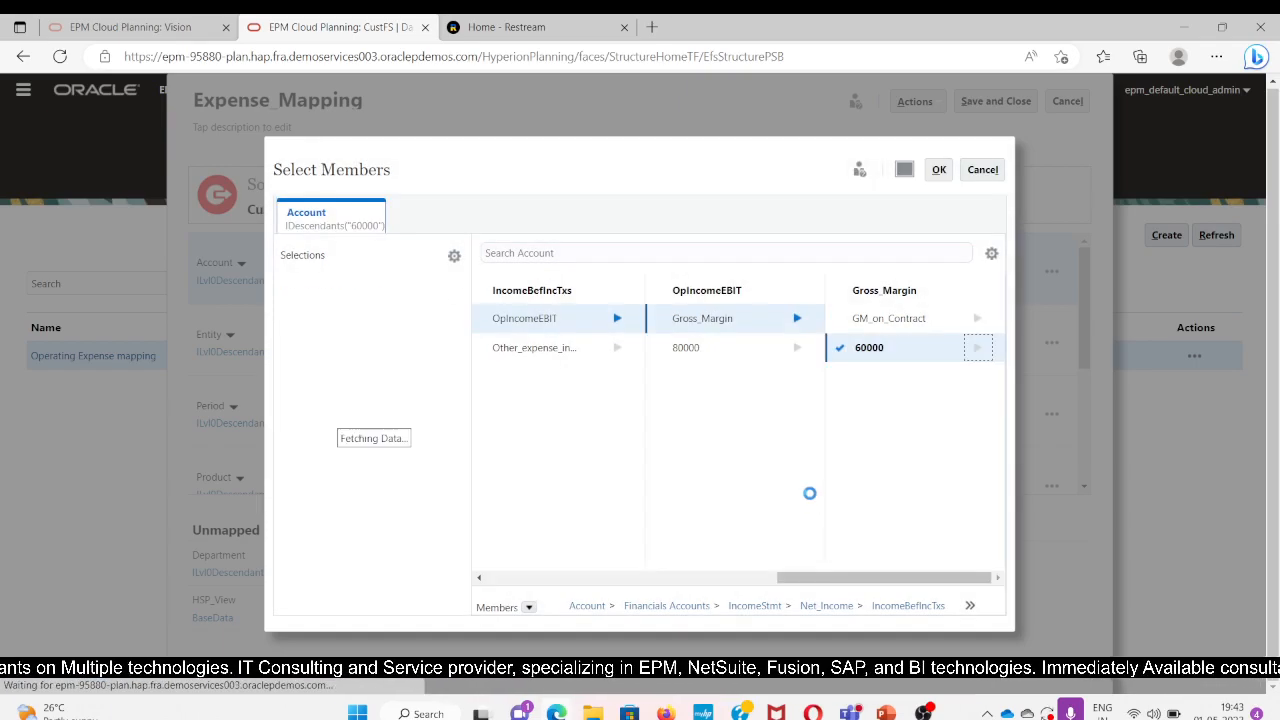
click(939, 171)
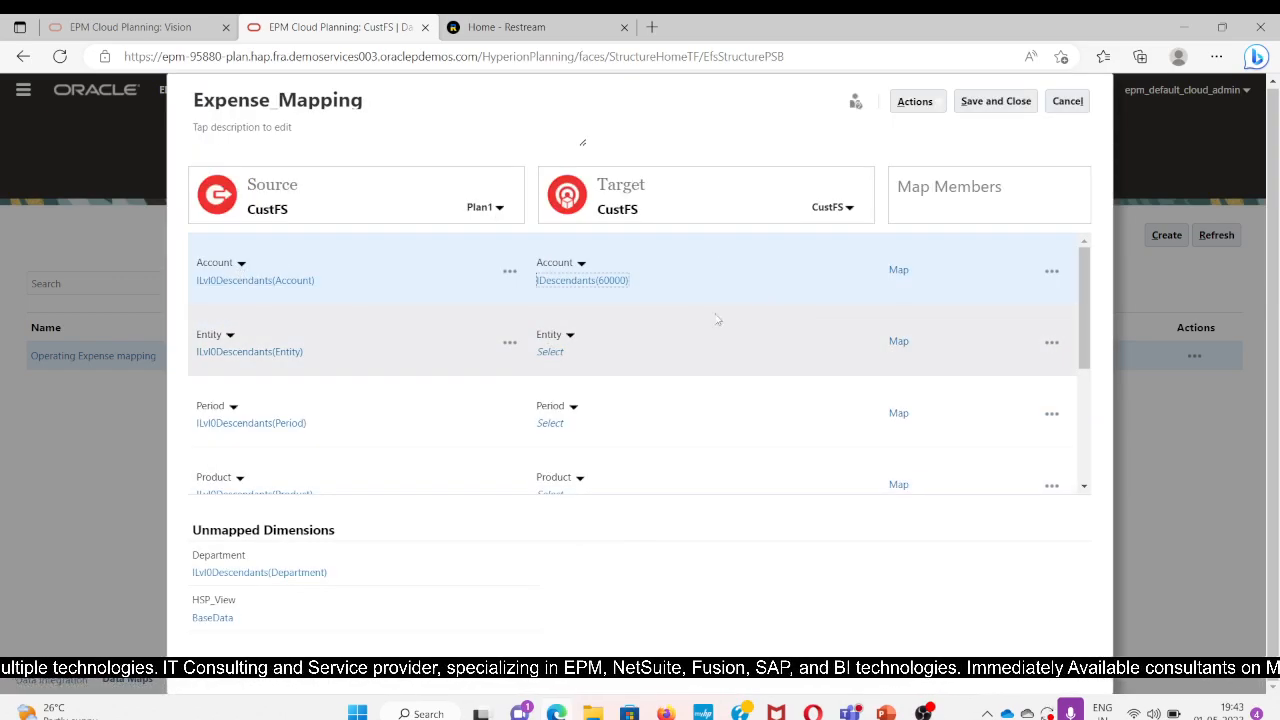
Replace the source Account selection ILvl0Descendants(Account) with the inclusive descendants of 60000, located under Gross_Margin in the IncomeStmt hierarchy.
click(241, 264)
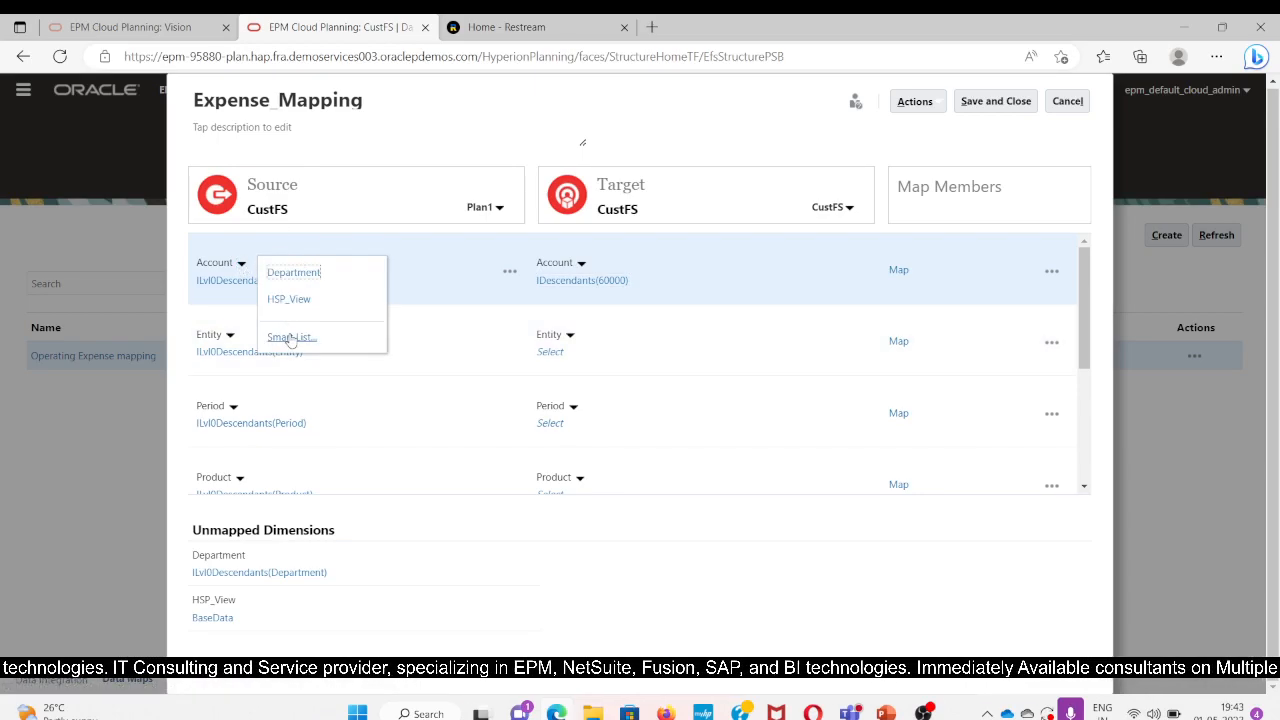
click(457, 258)
click(290, 282)
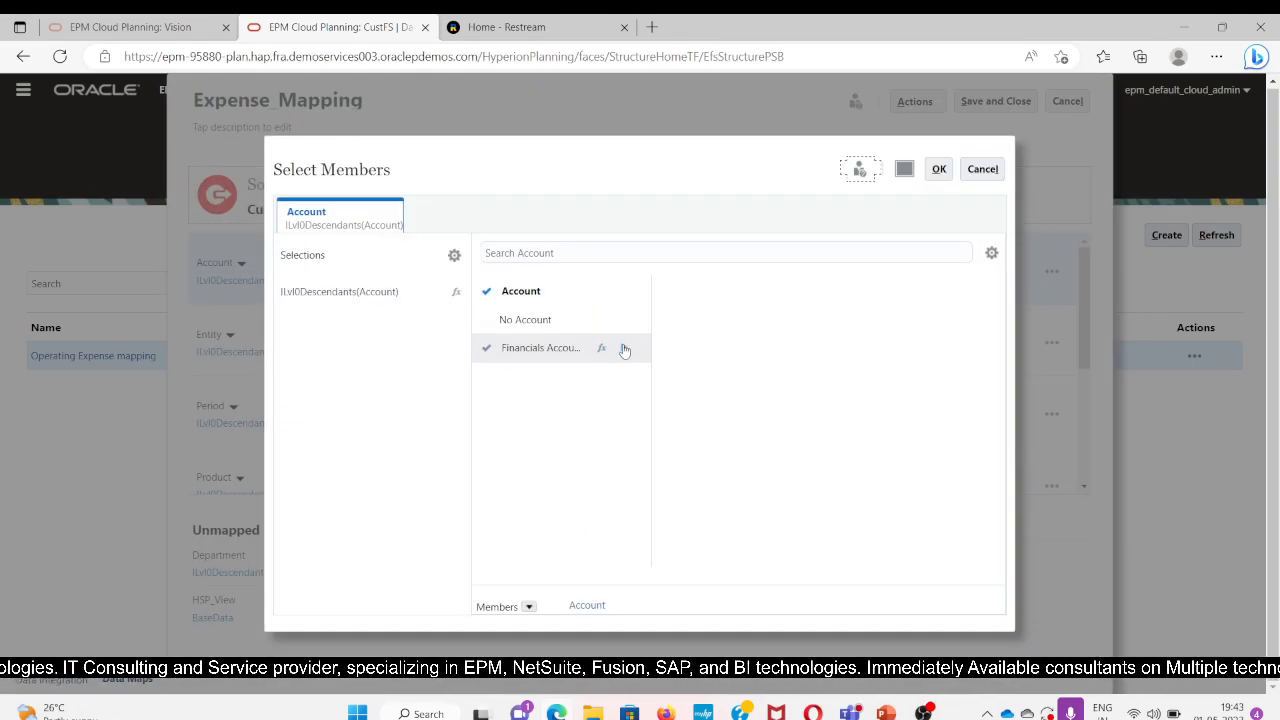
click(626, 349)
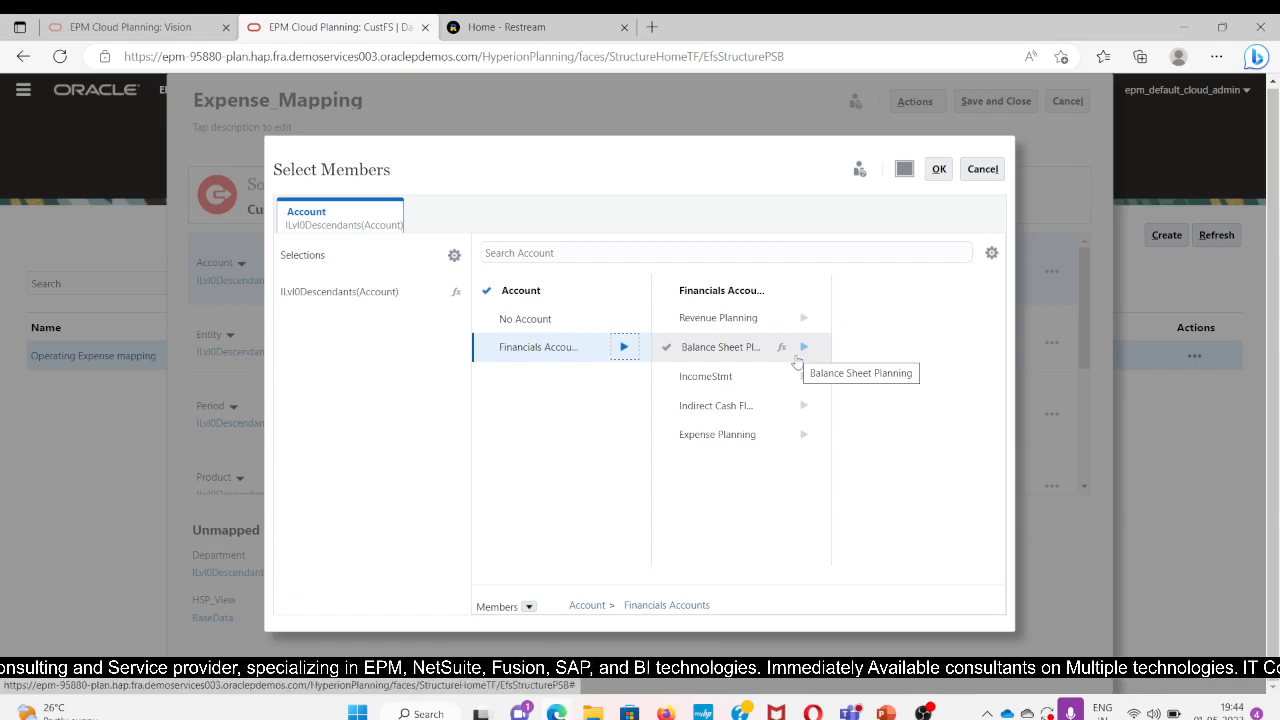
click(804, 376)
click(984, 318)
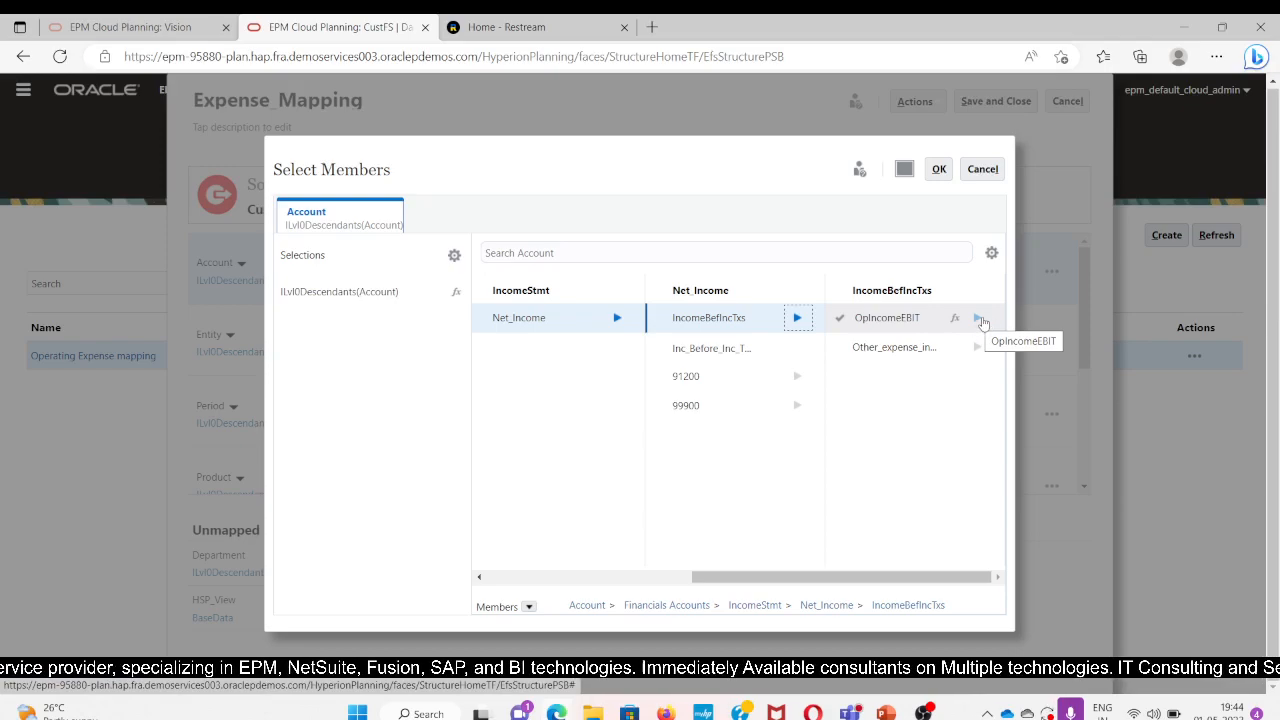
click(981, 318)
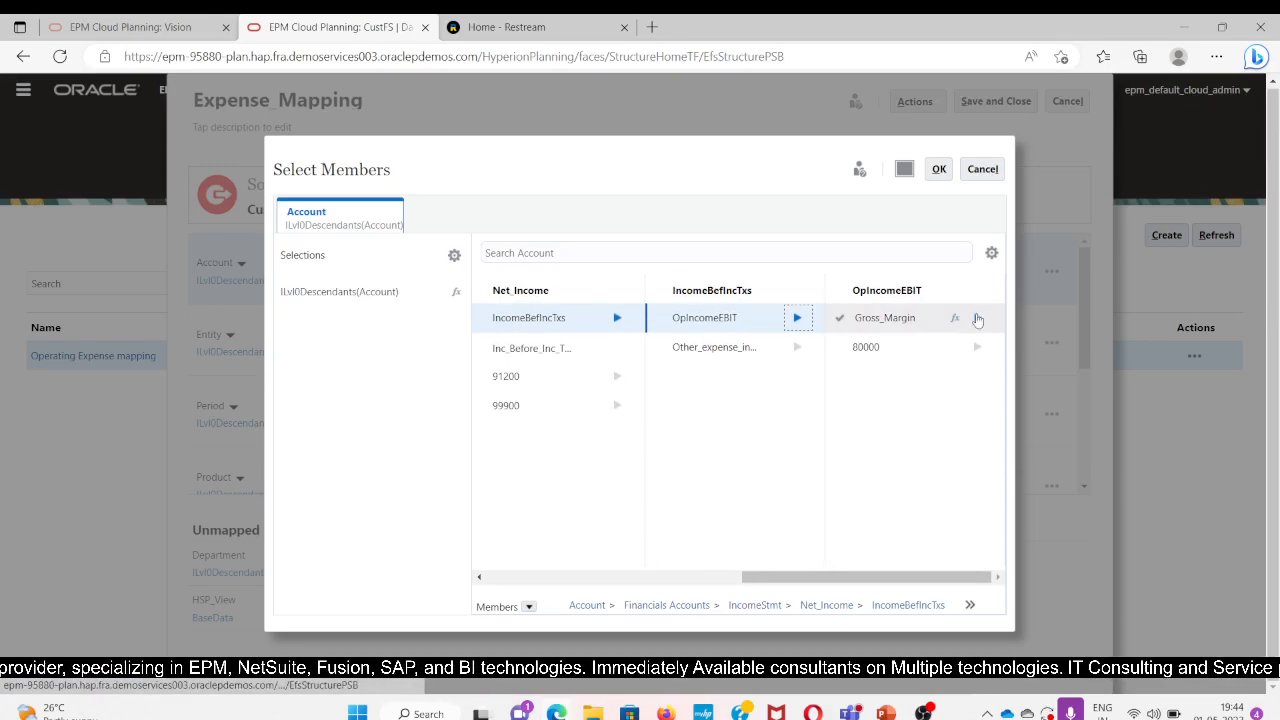
click(979, 318)
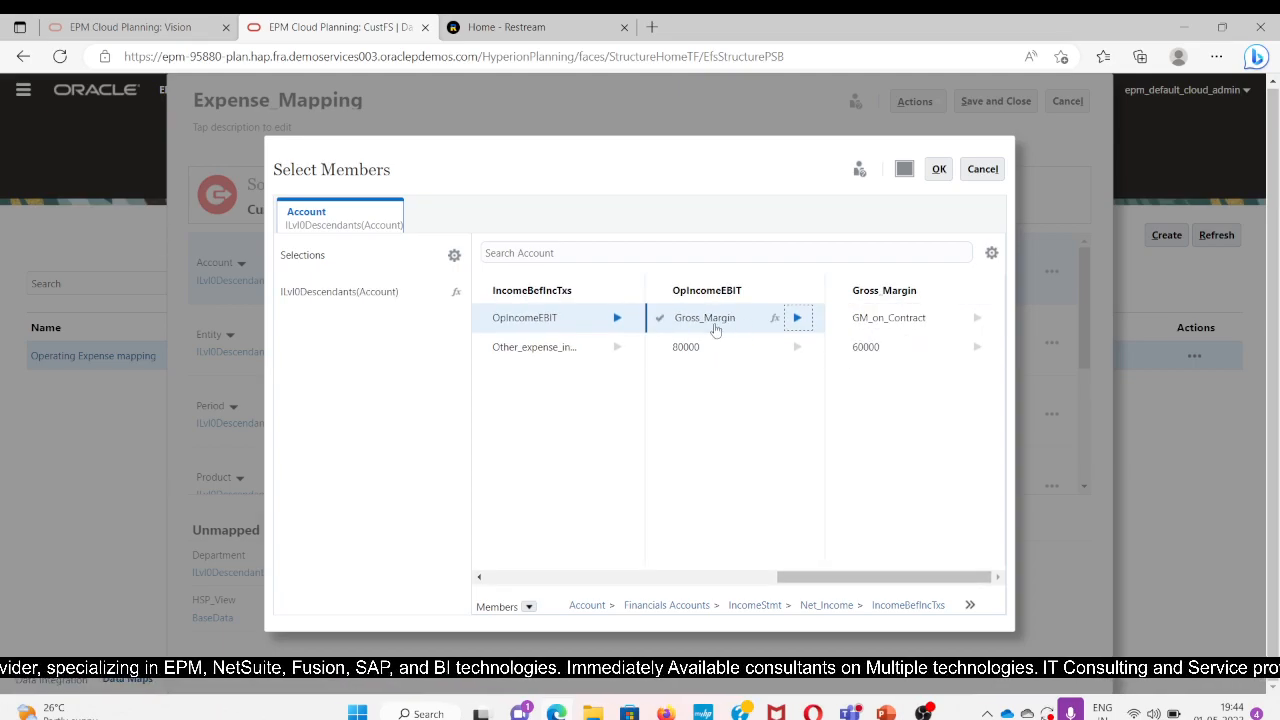
click(955, 349)
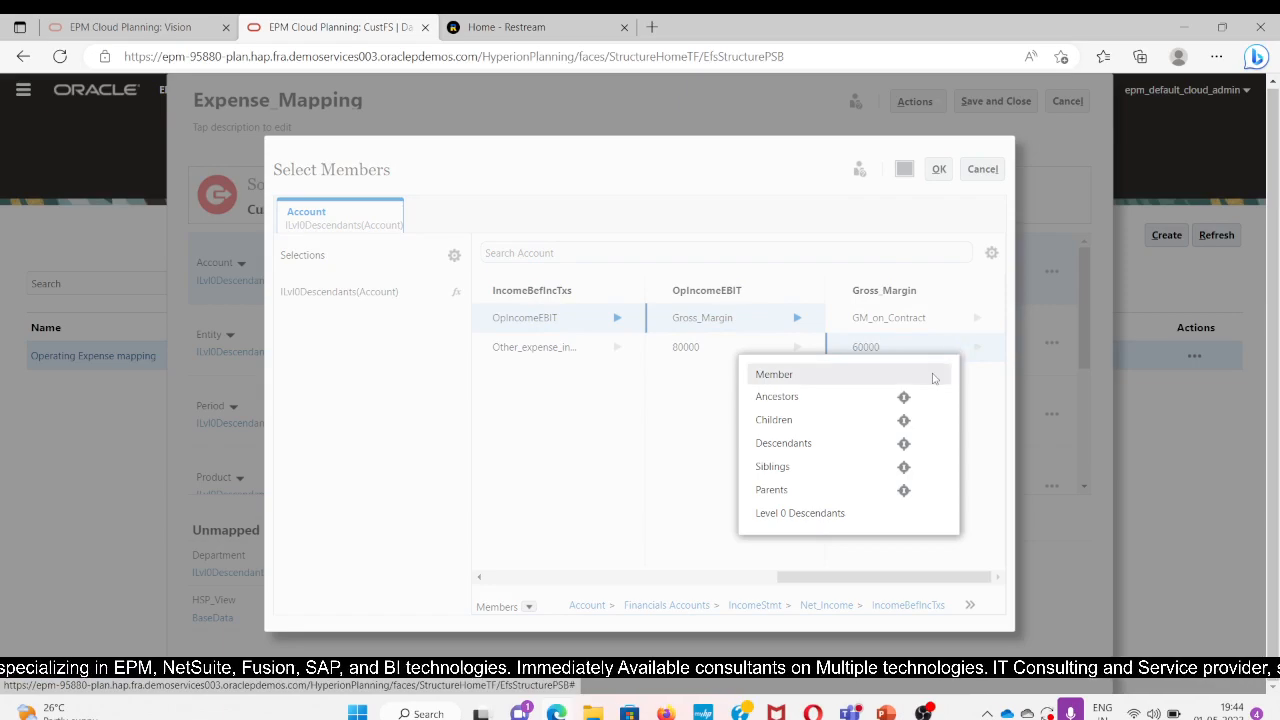
click(904, 446)
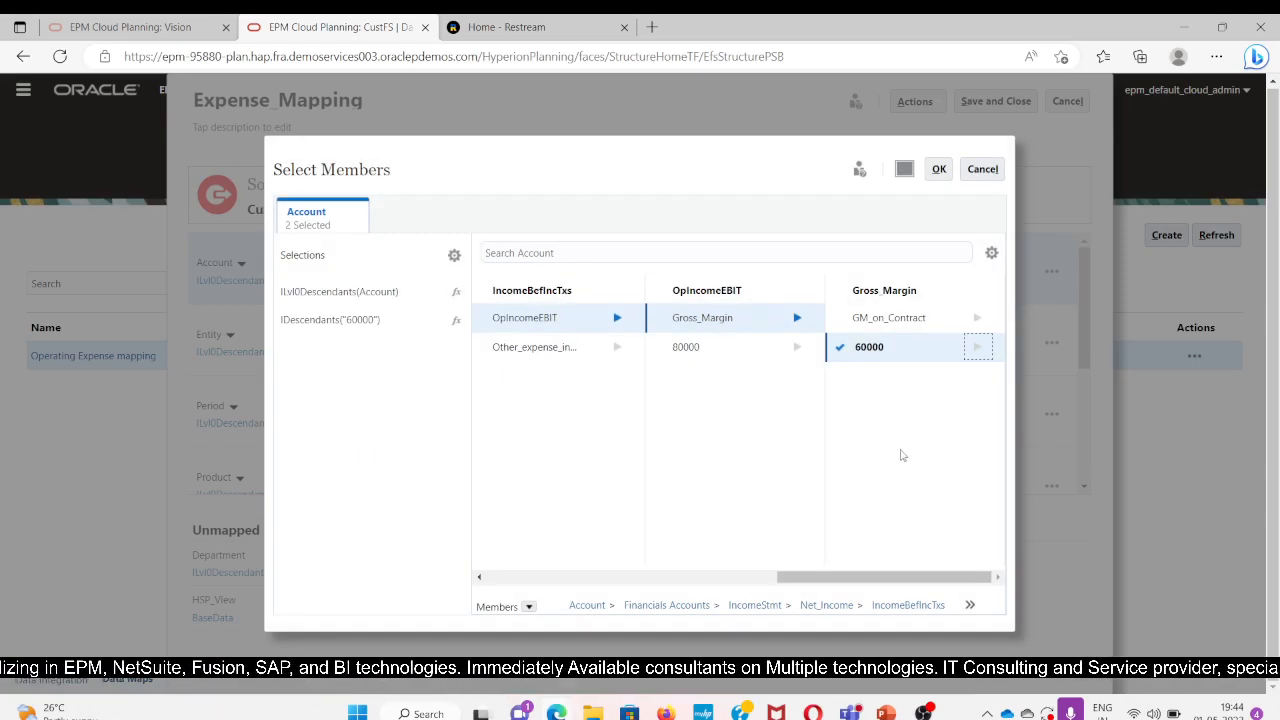
click(939, 169)
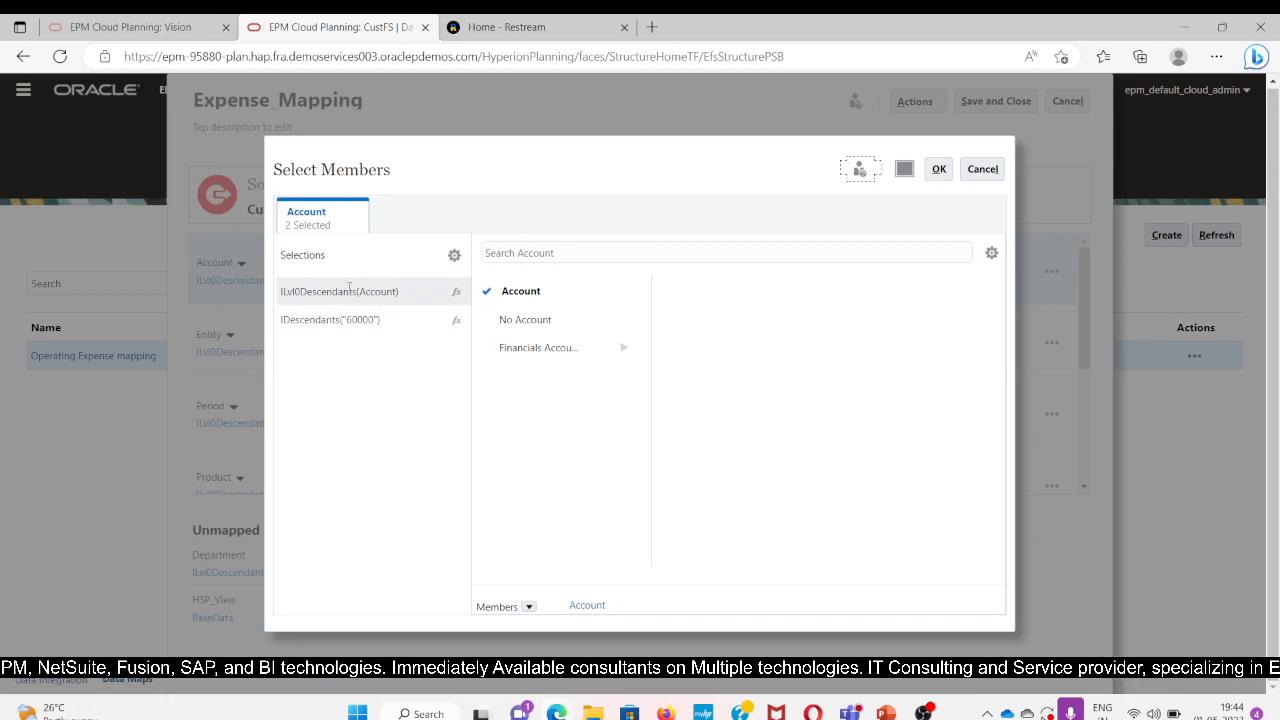
click(487, 291)
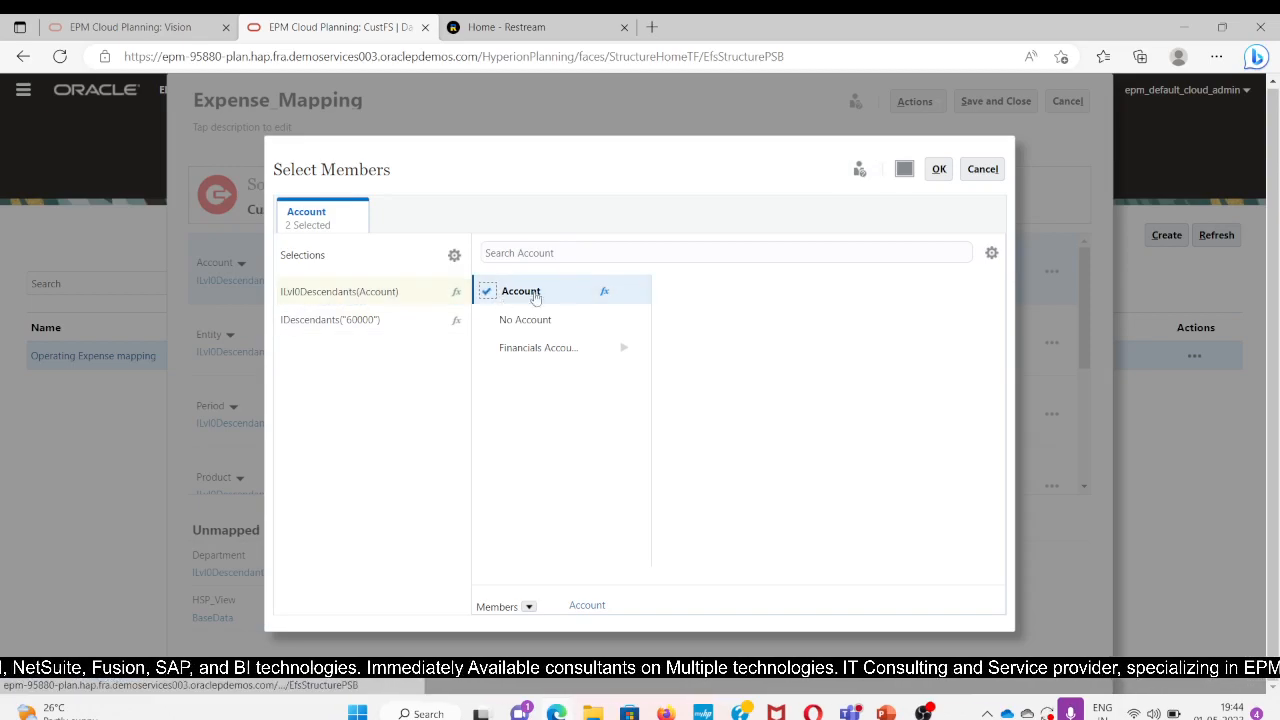
click(939, 169)
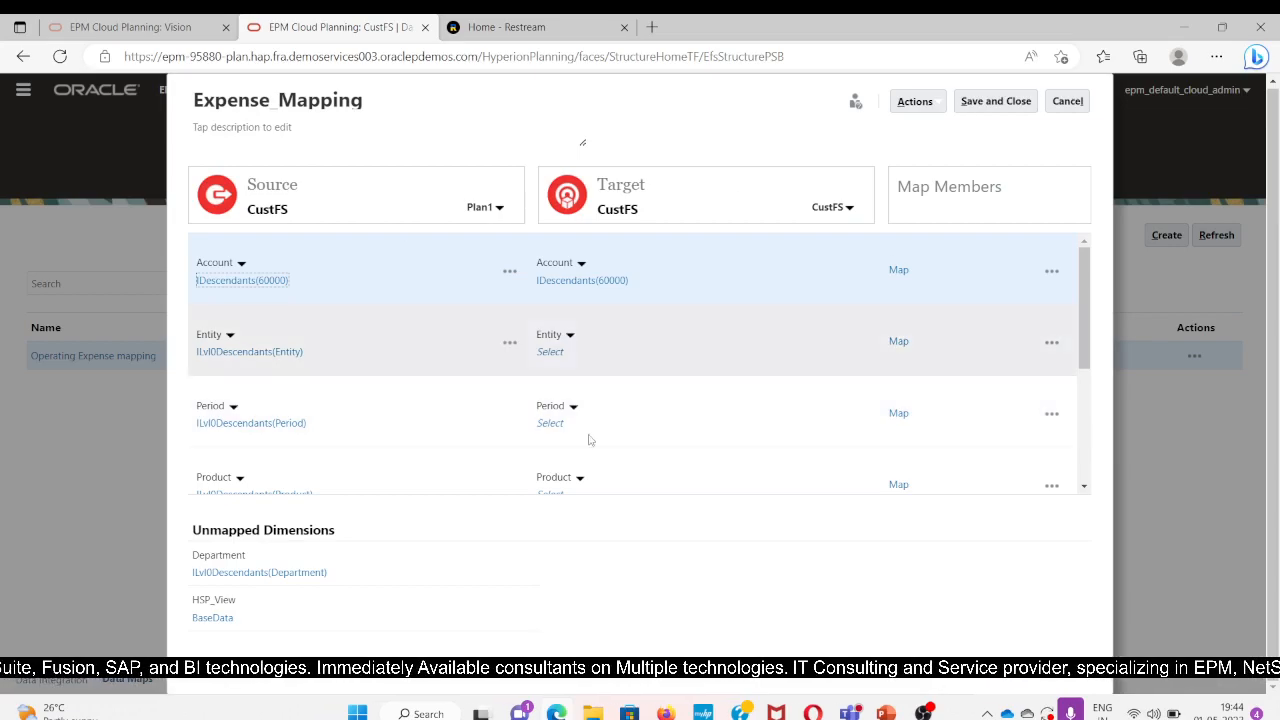
Add the inclusive descendants of SKANSKA Entity to the source Entity member selection.
click(227, 351)
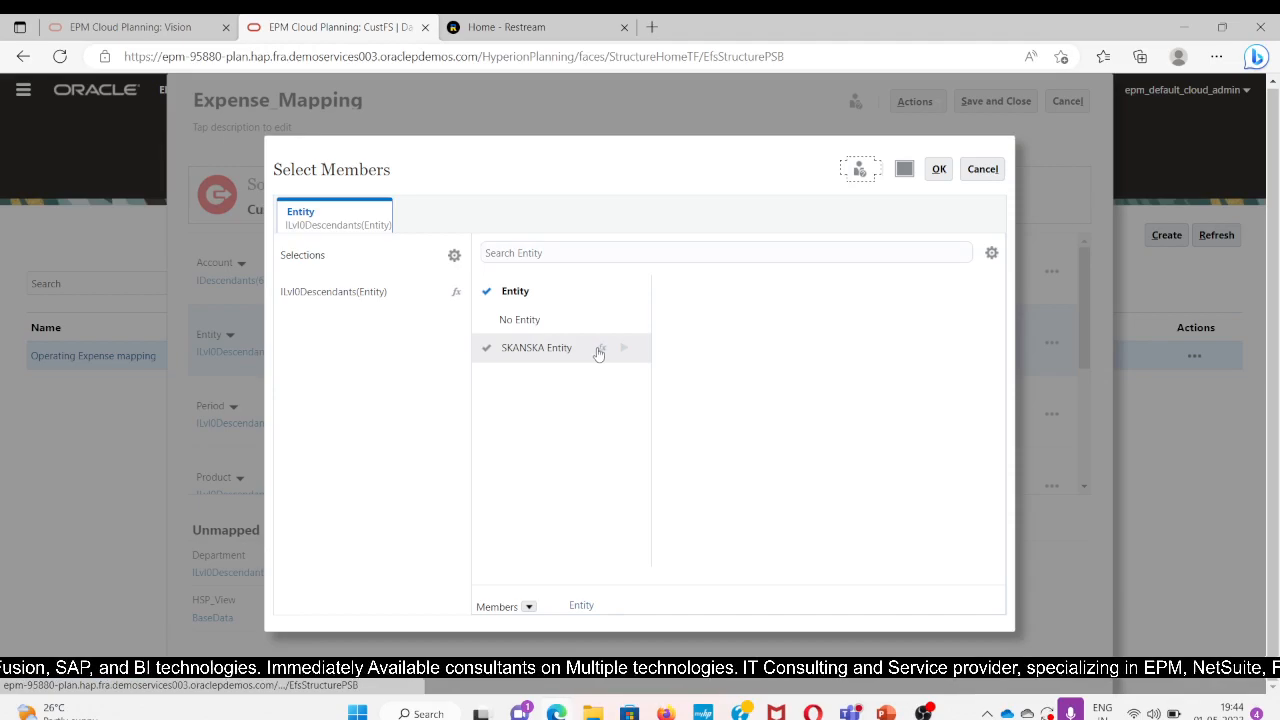
click(601, 348)
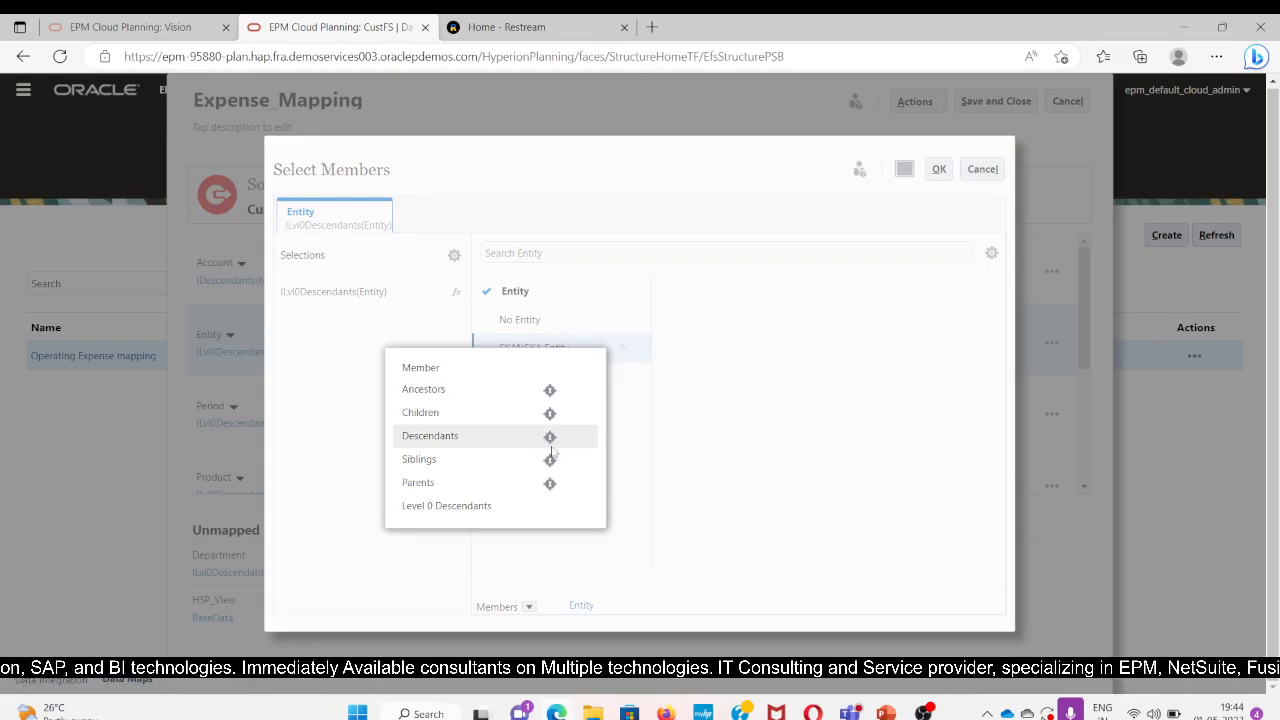
click(549, 436)
click(936, 169)
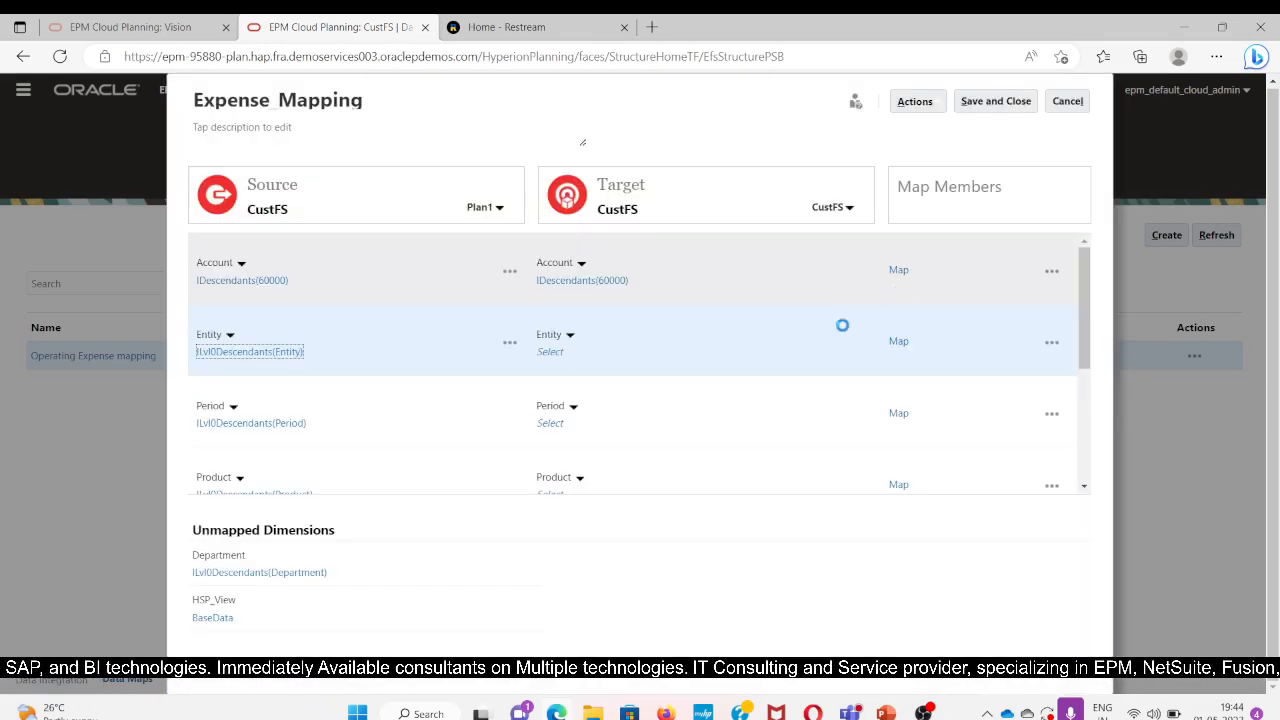
Set the target Entity members to the inclusive descendants of SKANSKA Entity.
click(555, 353)
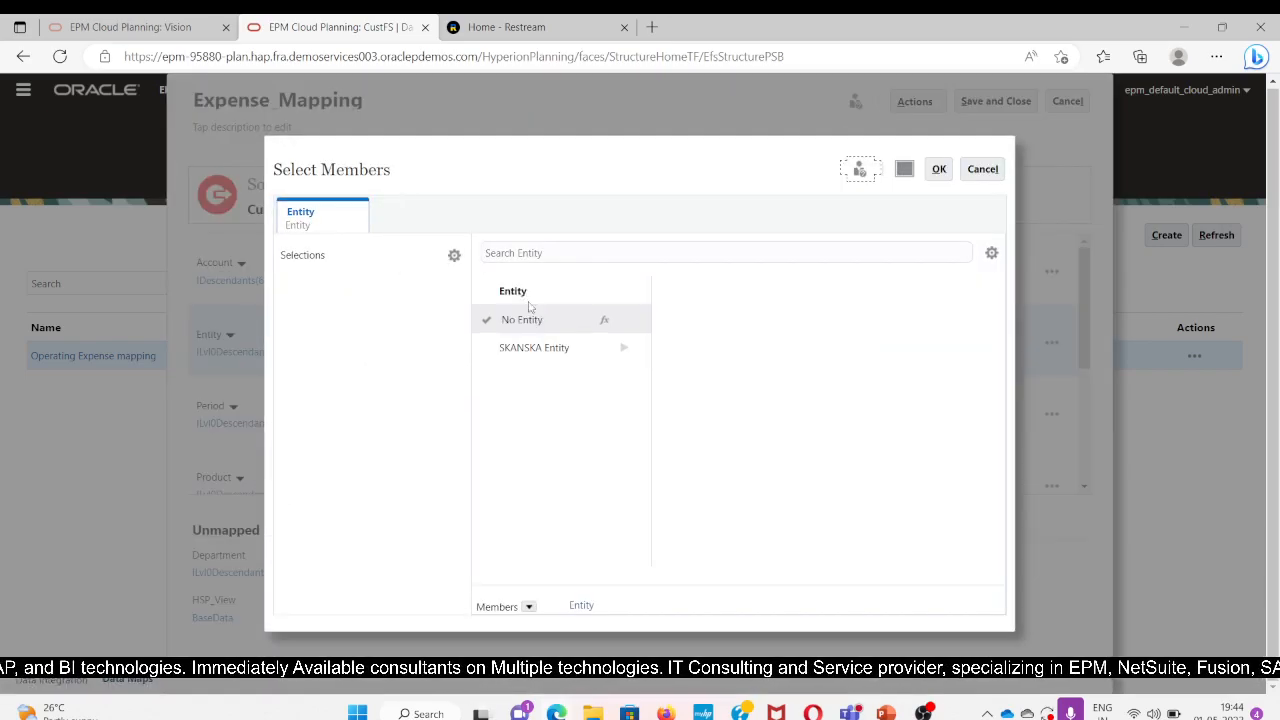
click(601, 348)
click(549, 436)
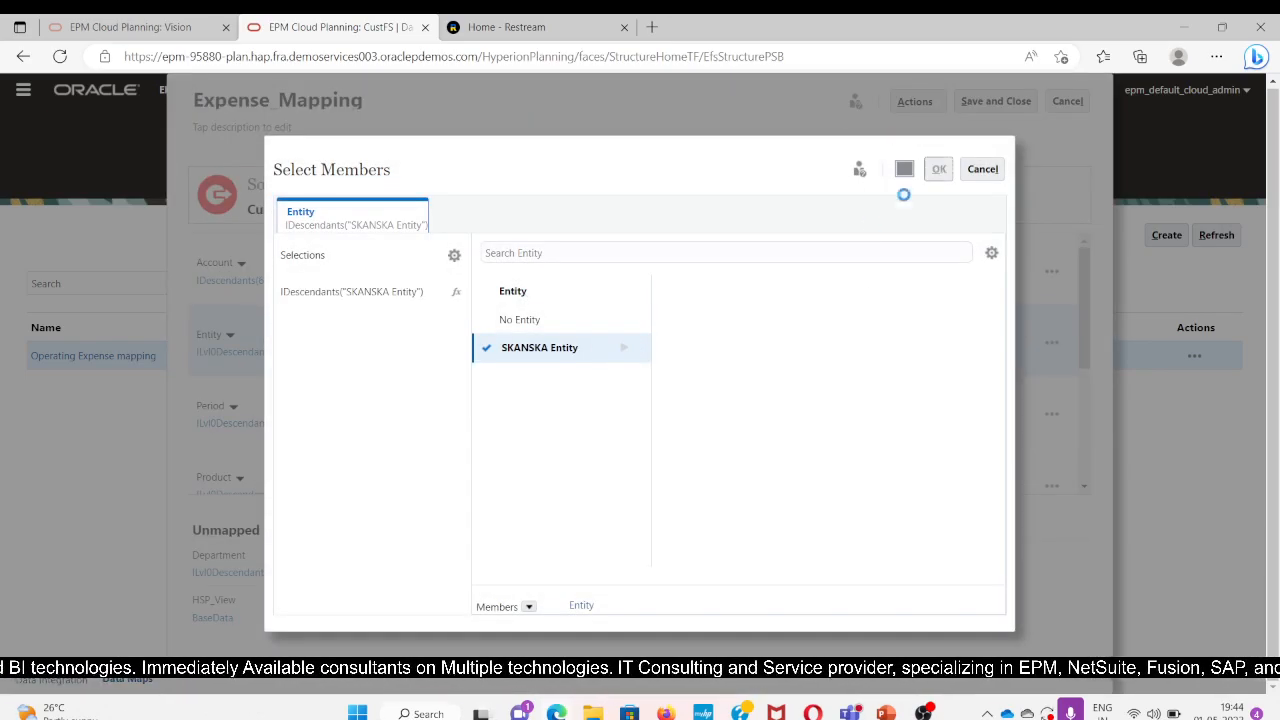
click(938, 169)
Add the inclusive descendants of YearTotal to the source Period member selection.
scroll(390, 417, down, 1)
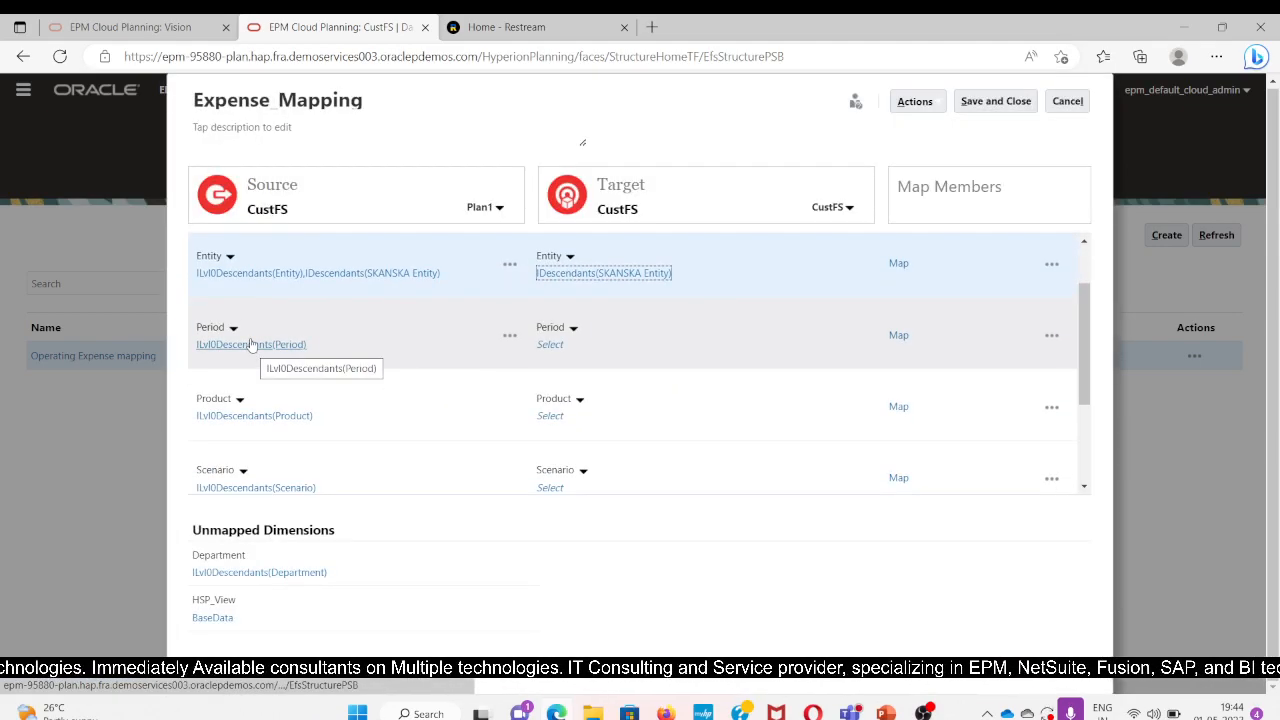
click(300, 345)
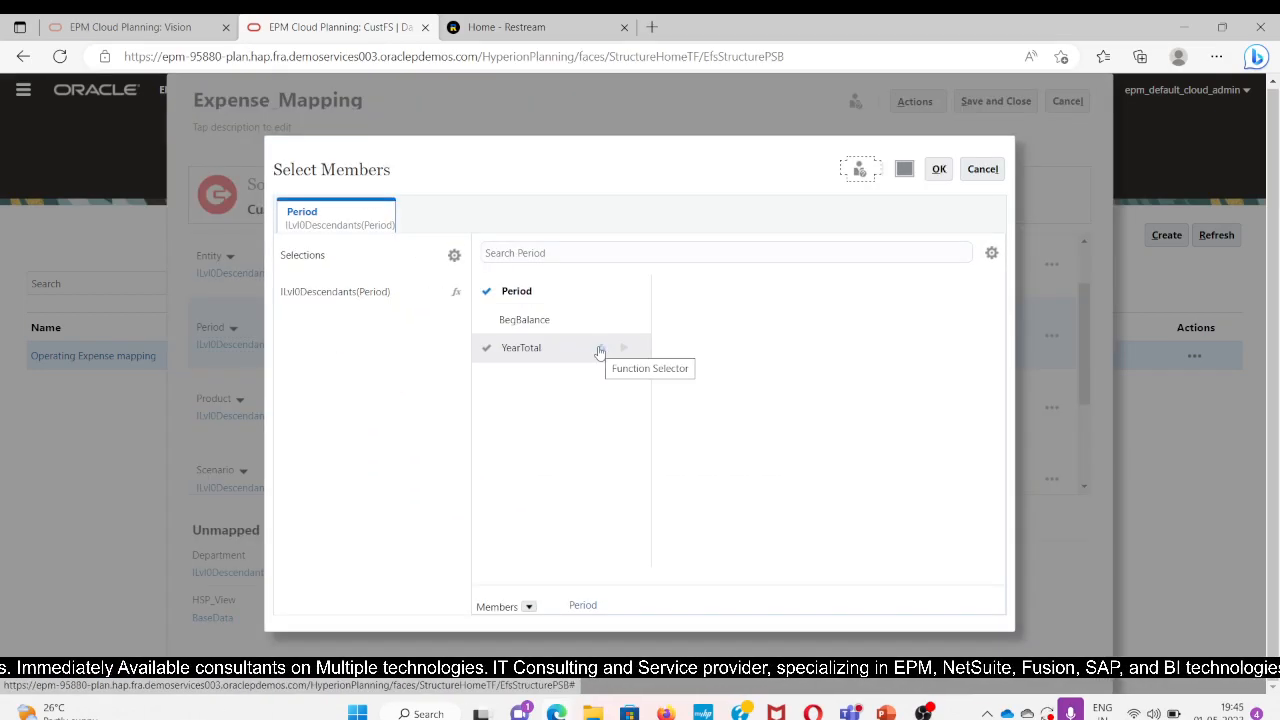
click(600, 351)
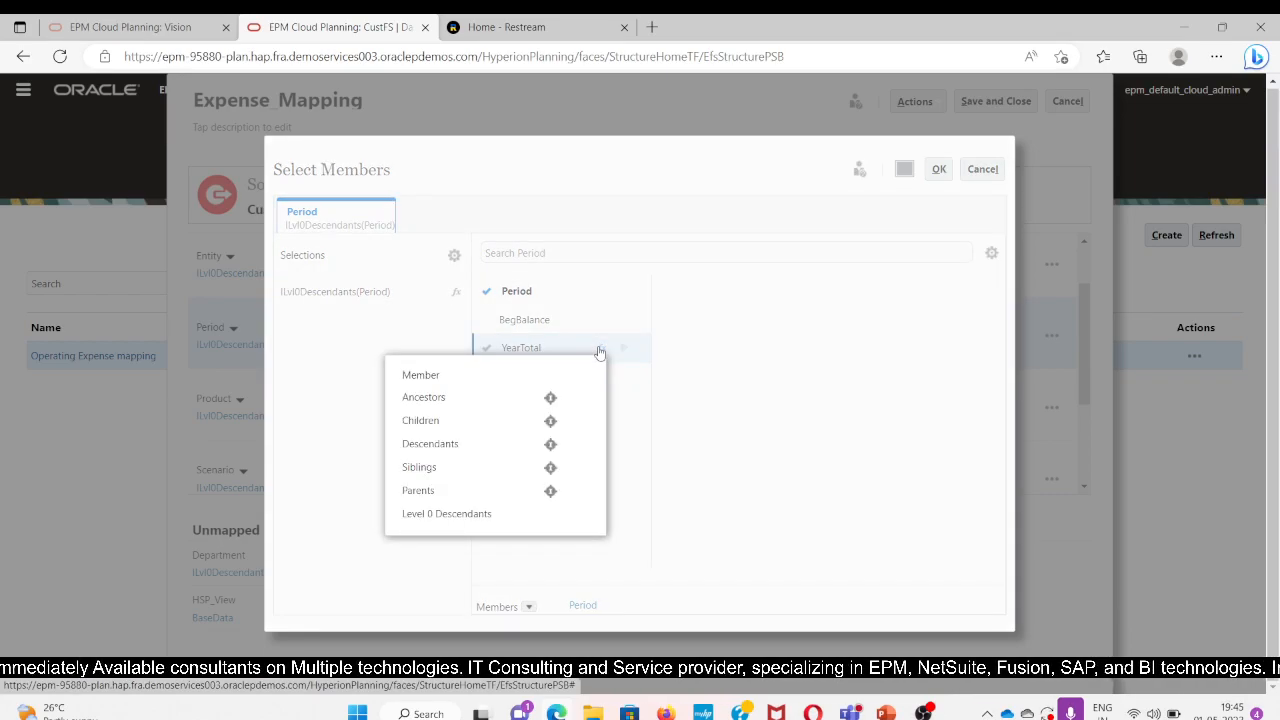
click(558, 443)
click(937, 169)
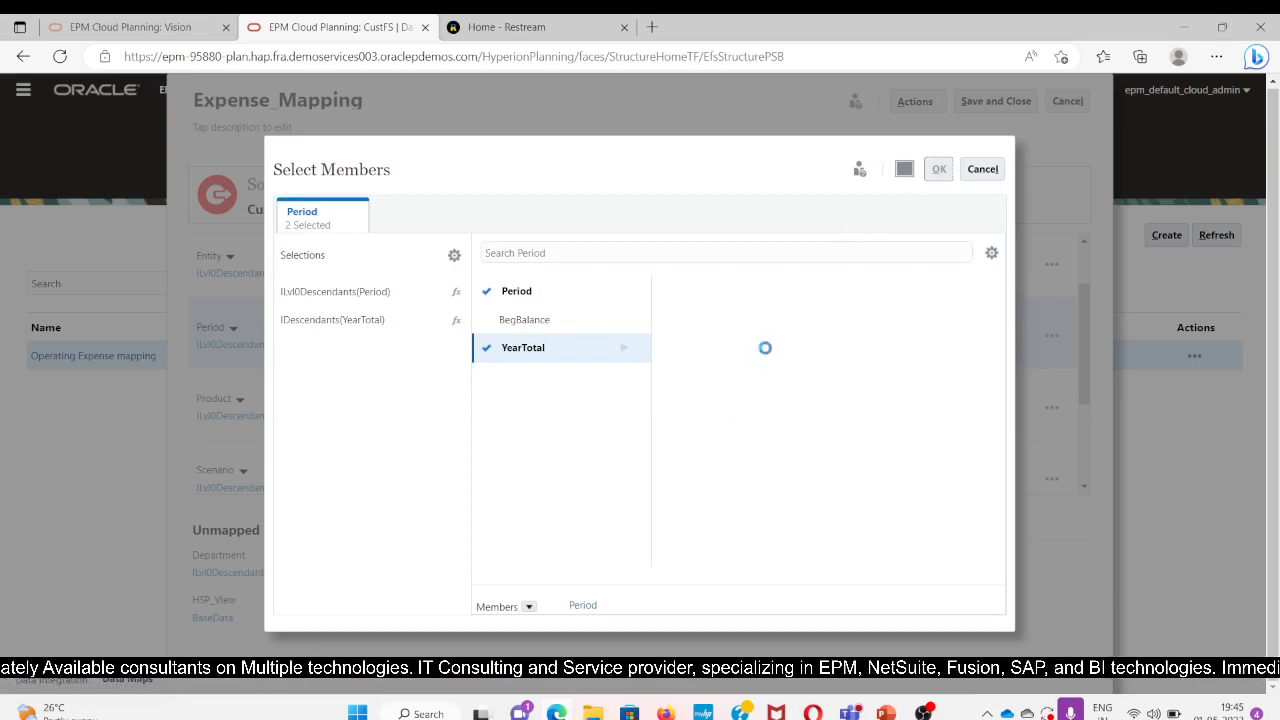
Set the target Period members to the inclusive descendants of YearTotal.
click(550, 345)
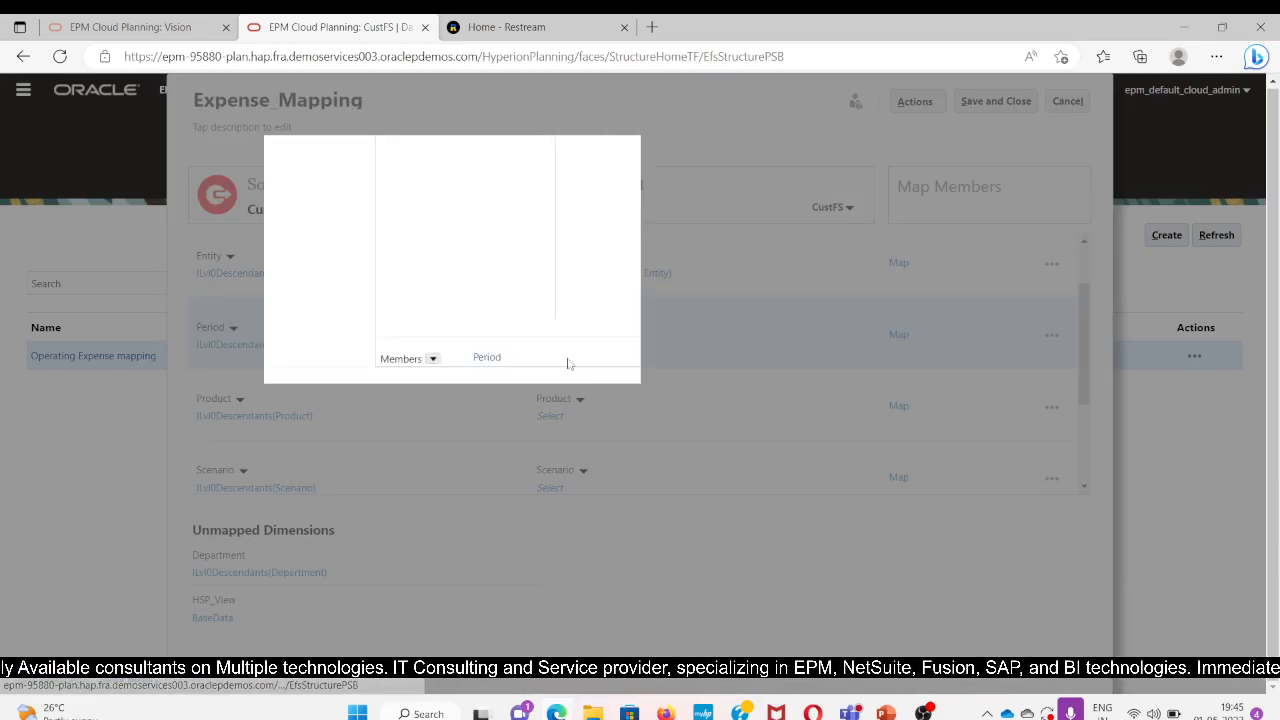
click(612, 349)
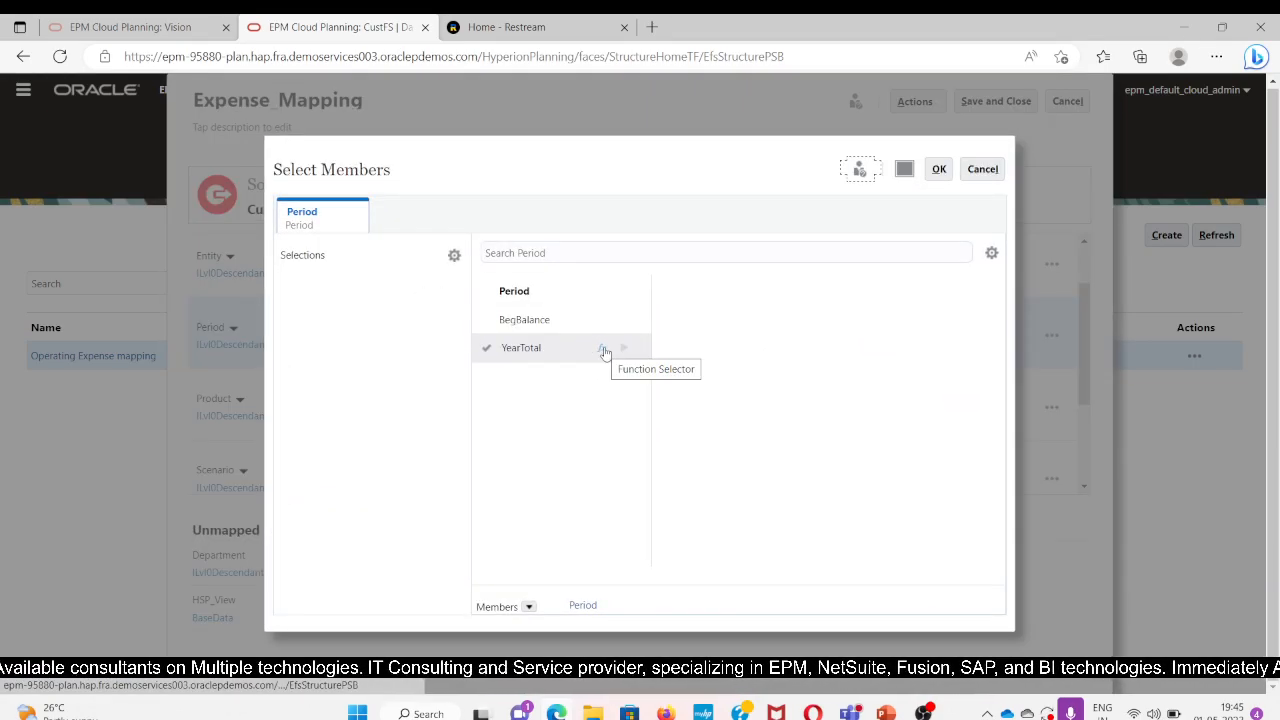
click(603, 349)
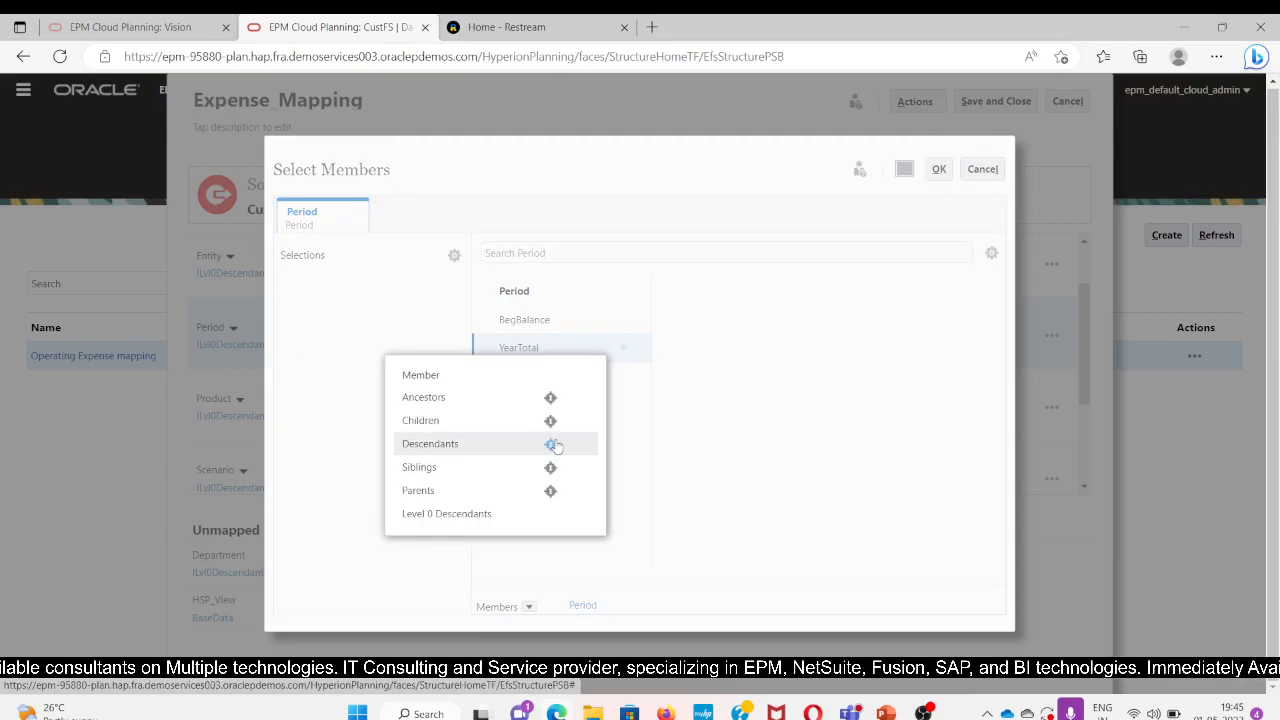
click(551, 443)
click(939, 170)
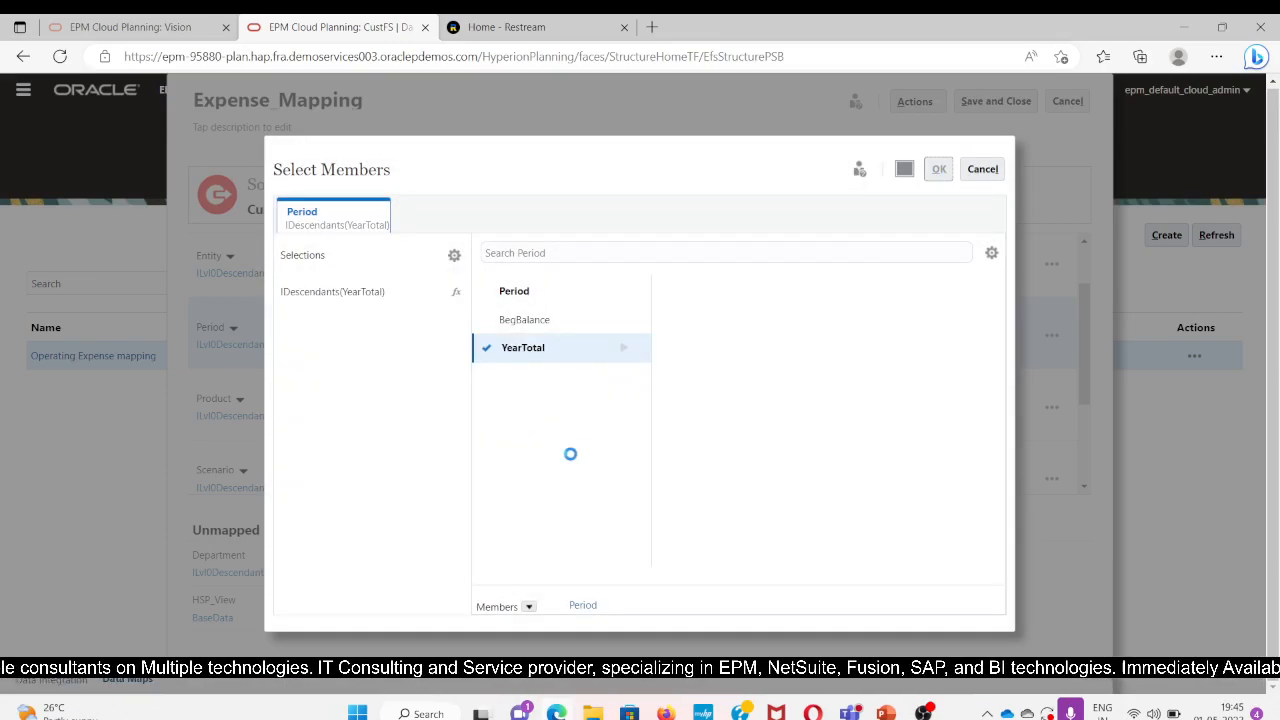
Add the inclusive descendants of Total_Product to the source Product member selection.
scroll(420, 460, down, 3)
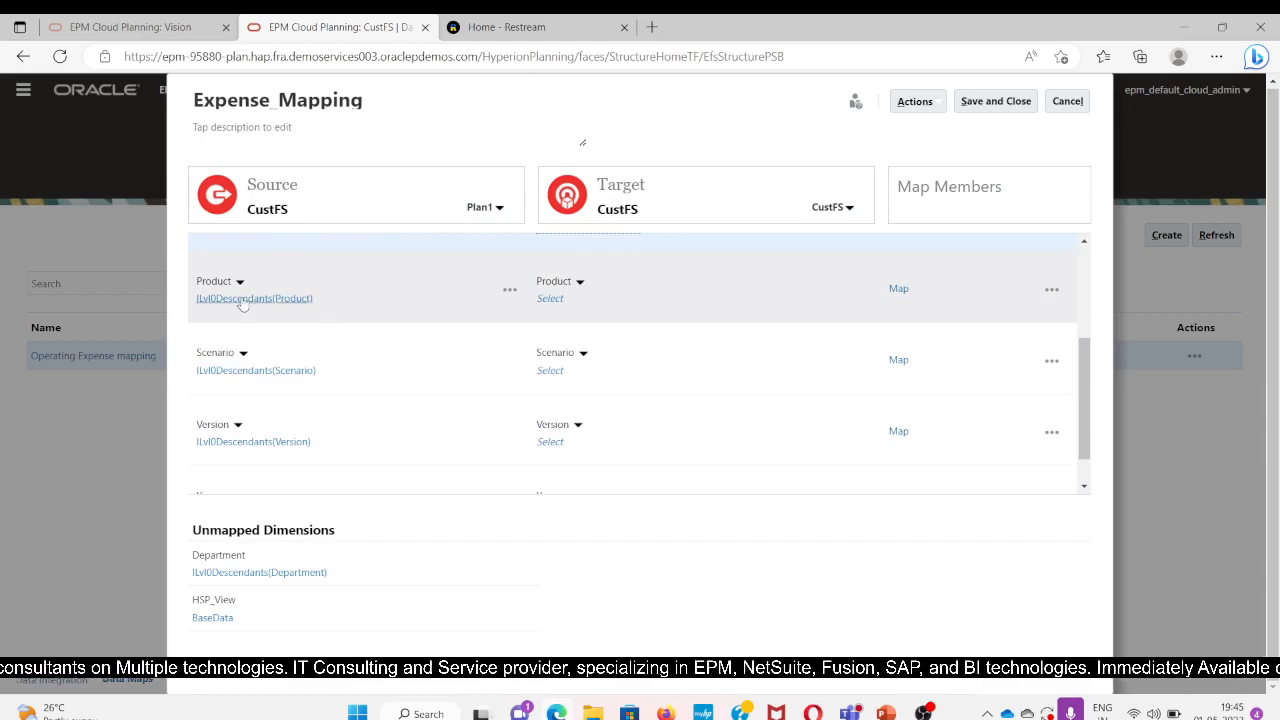
click(278, 300)
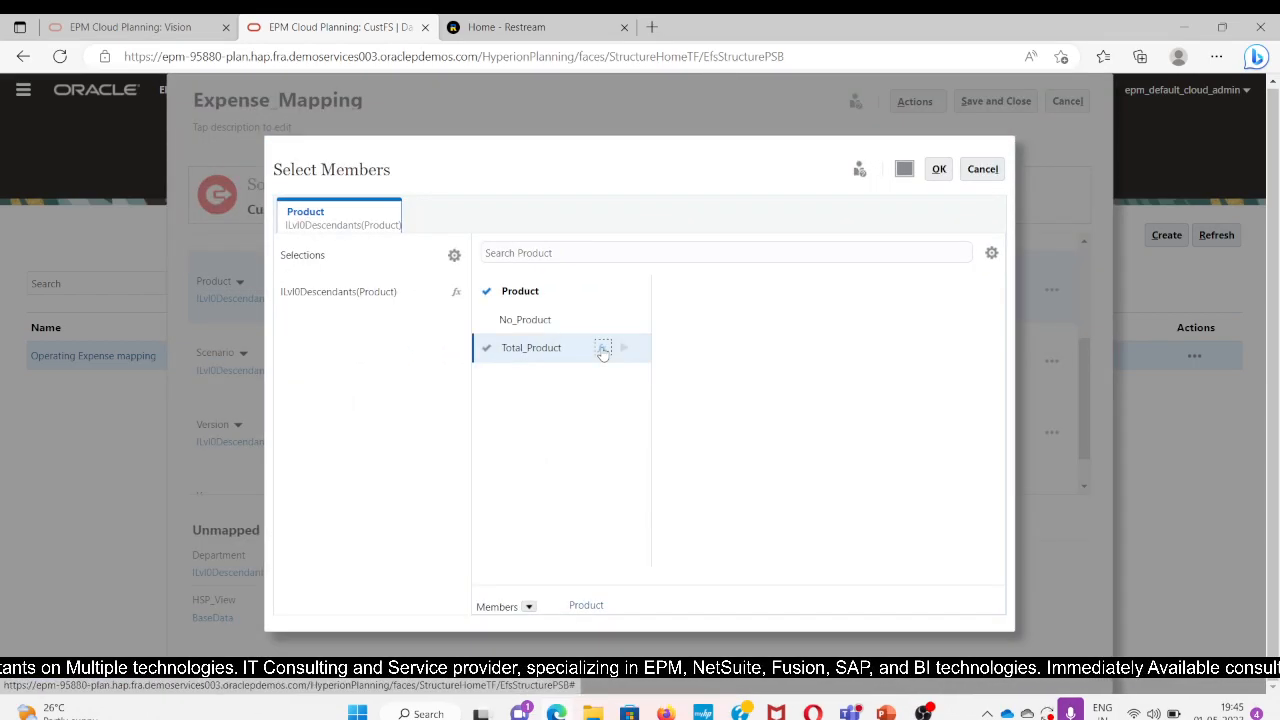
click(603, 352)
click(551, 443)
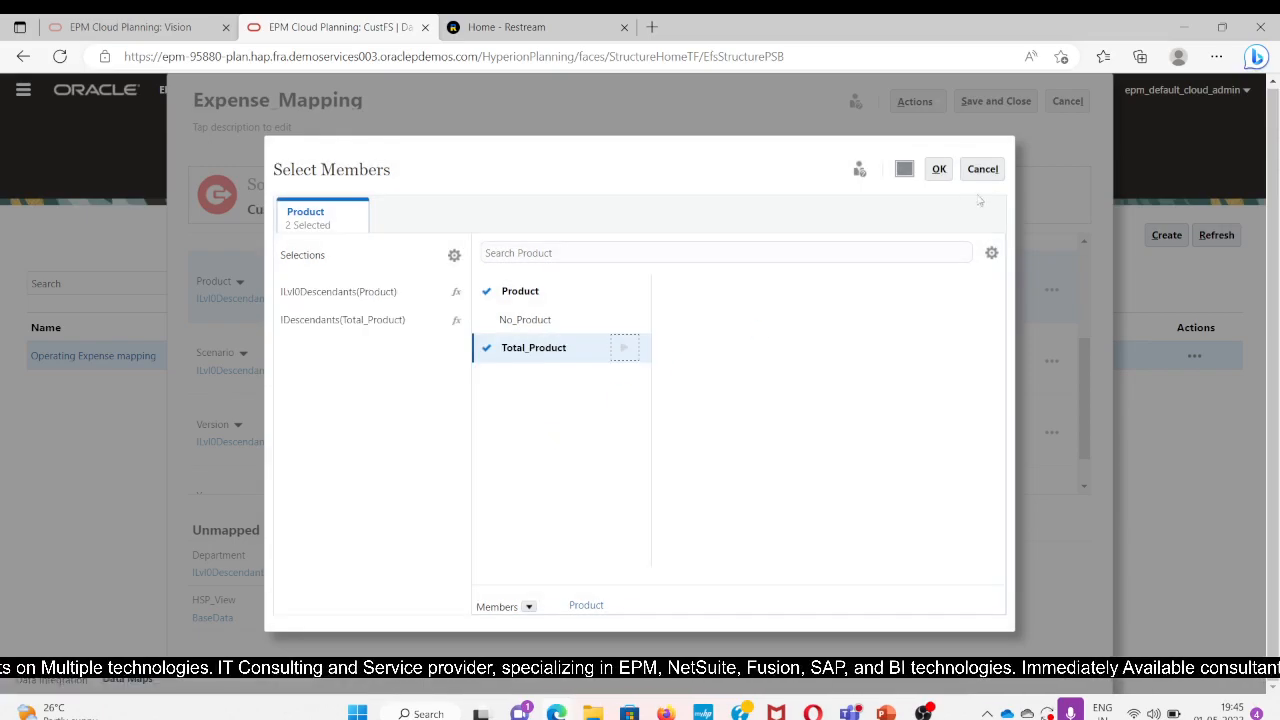
click(939, 169)
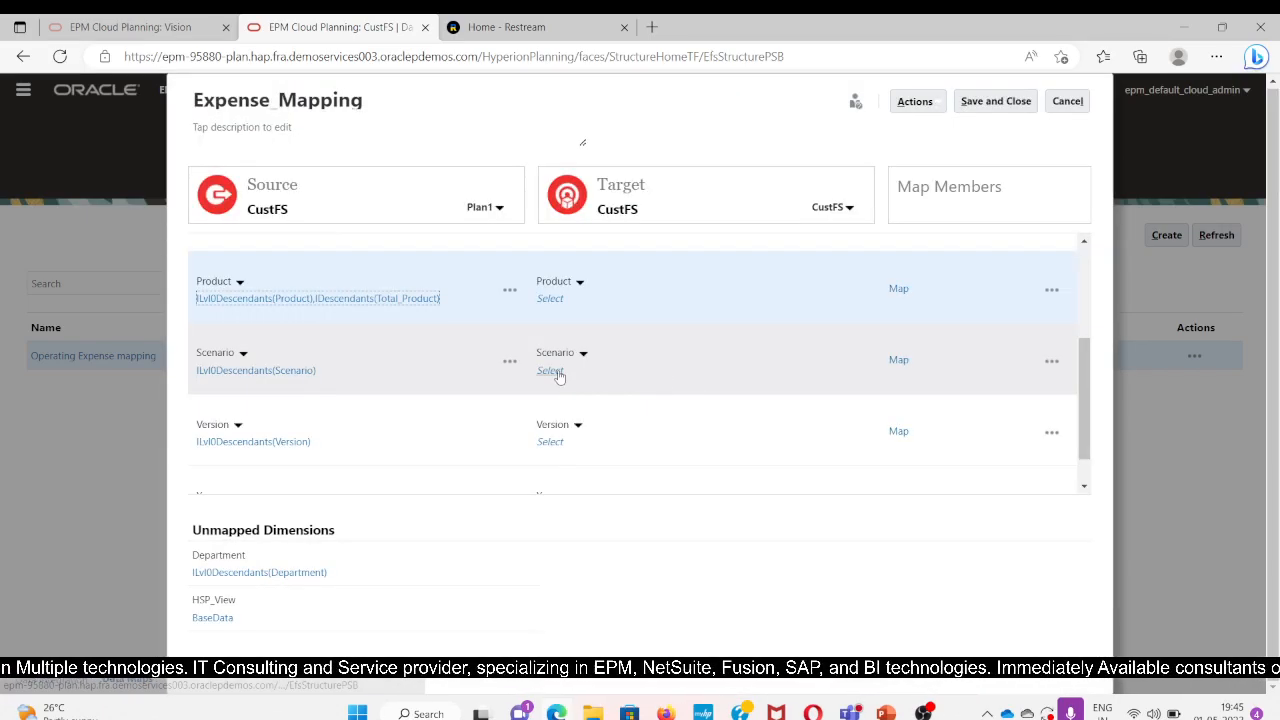
click(556, 370)
click(982, 169)
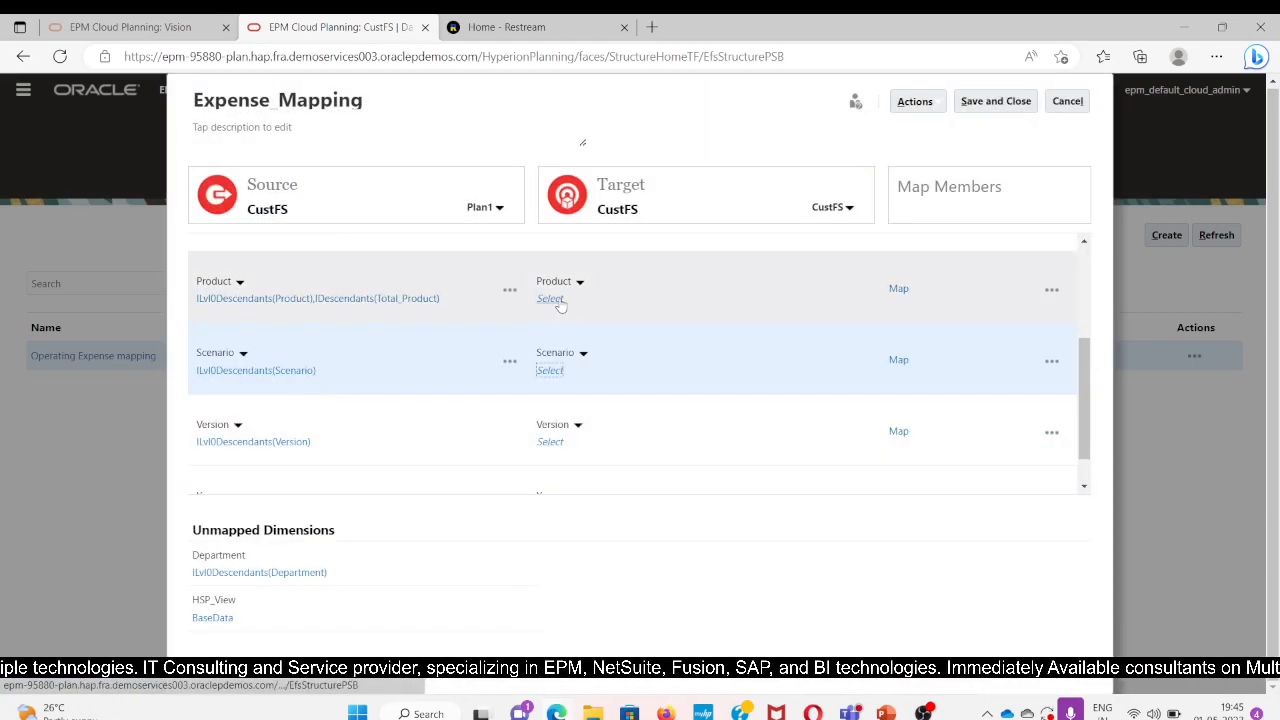
Remove ILvl0Descendants(Entity) from the source Entity selection and ILvl0Descendants(Period) from the source Period selection.
scroll(405, 330, up, 2)
scroll(437, 368, down, 1)
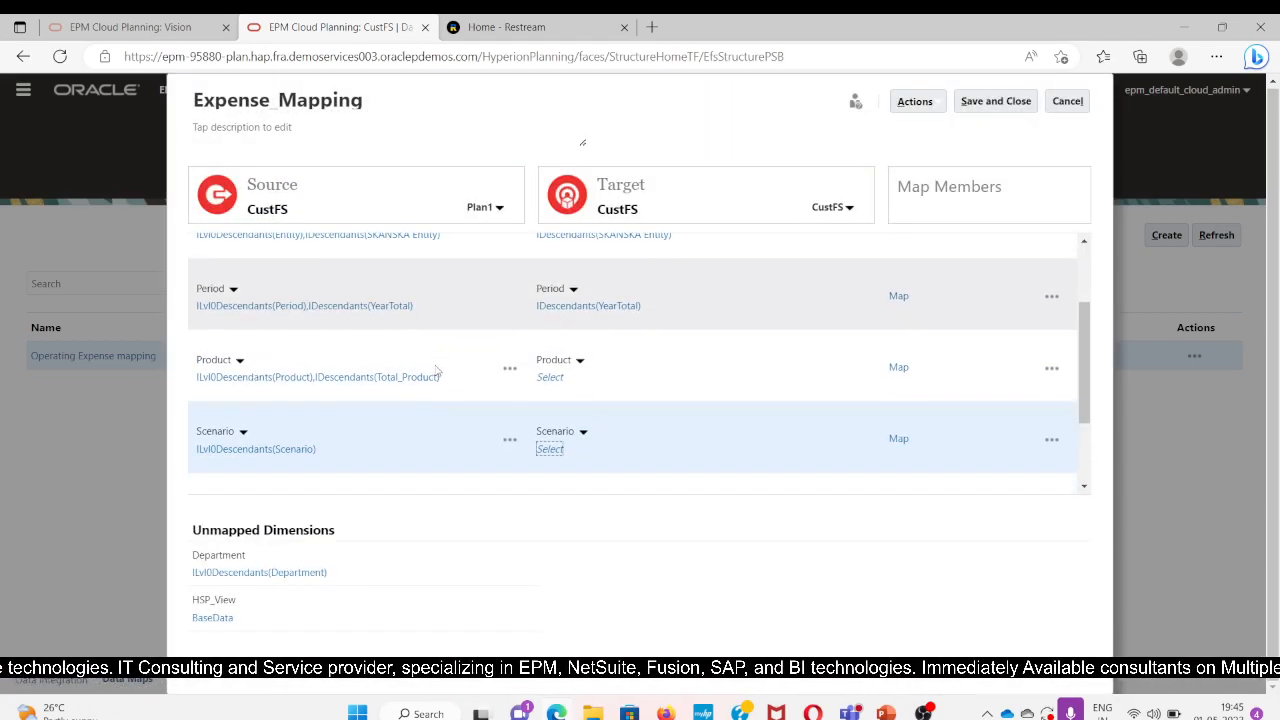
scroll(404, 358, up, 1)
click(286, 276)
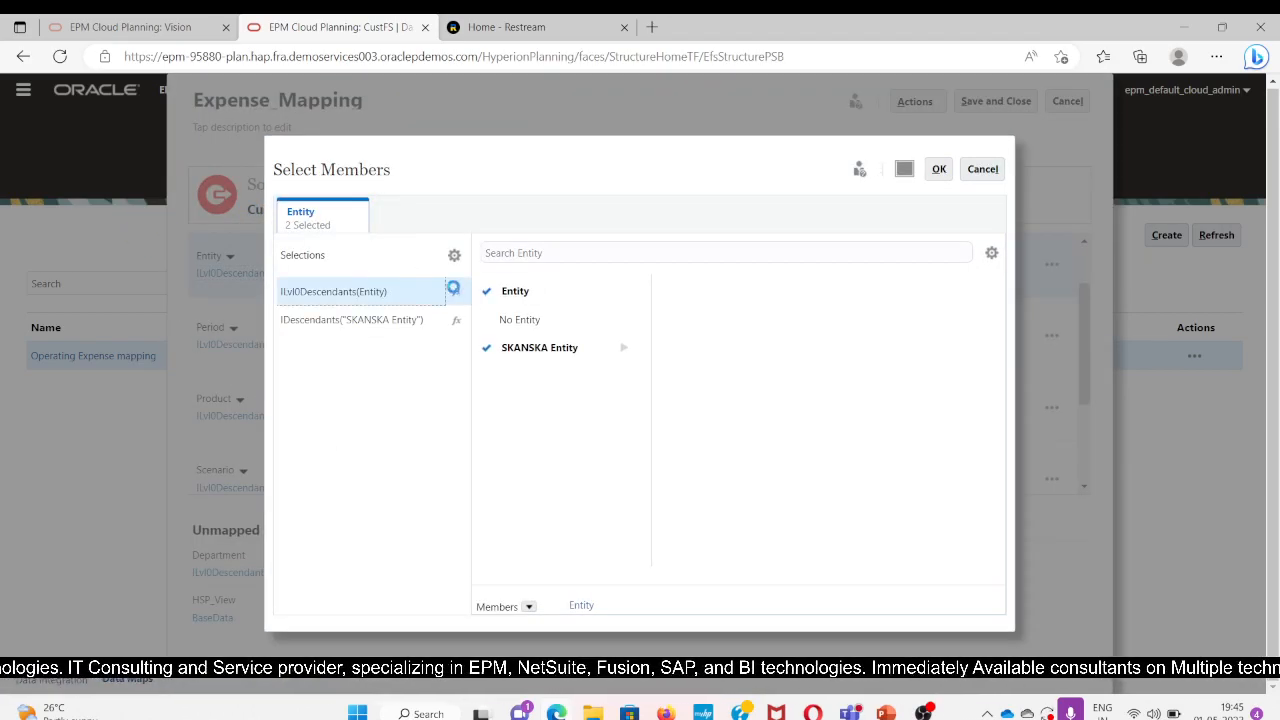
click(487, 291)
click(941, 169)
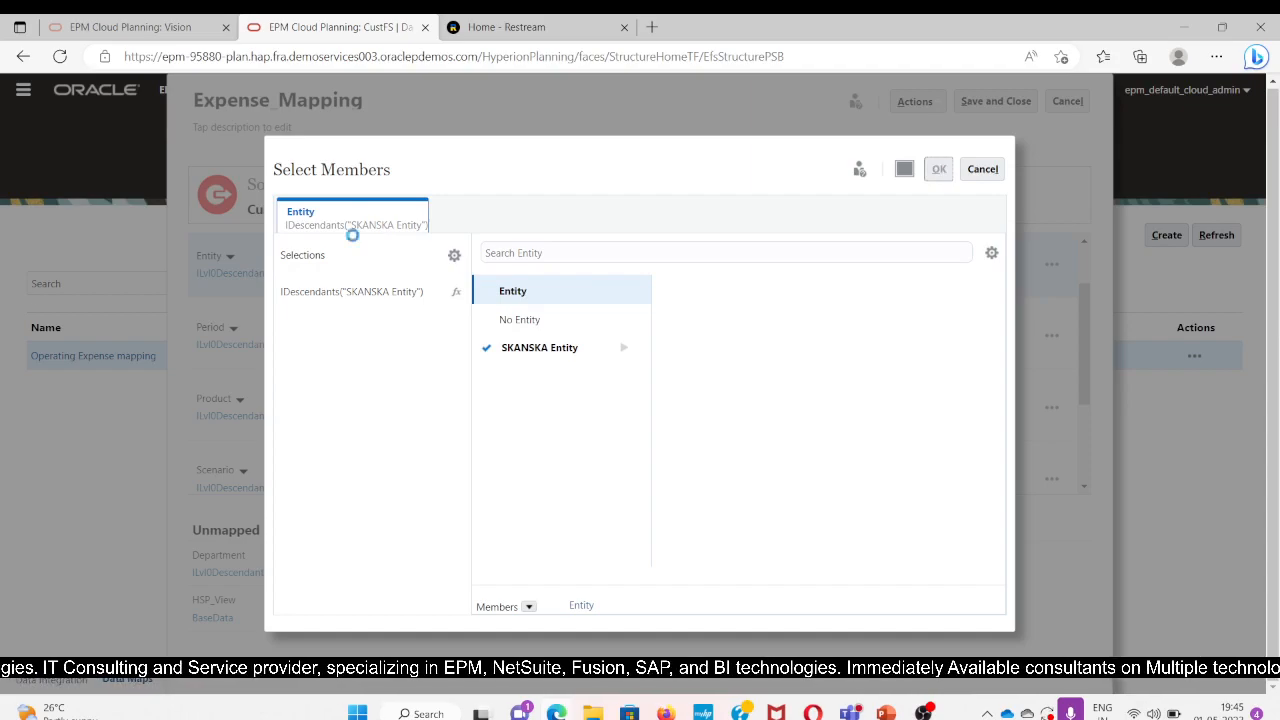
click(372, 340)
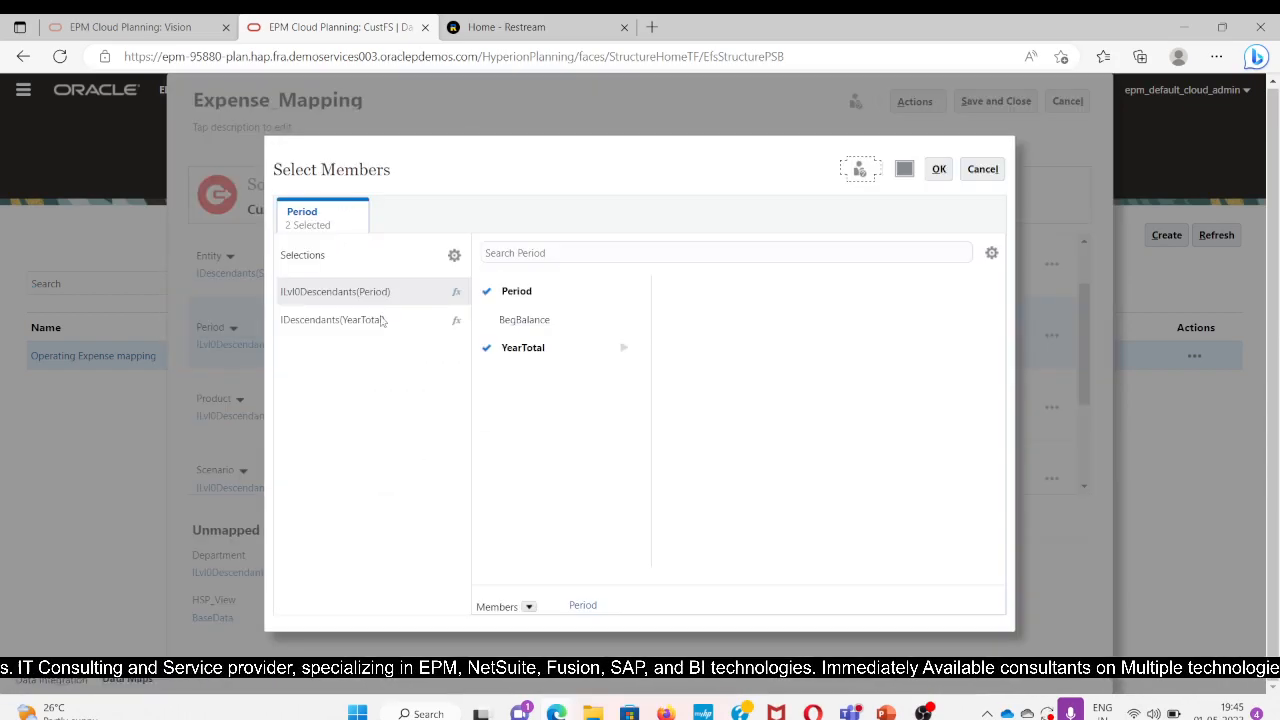
click(939, 169)
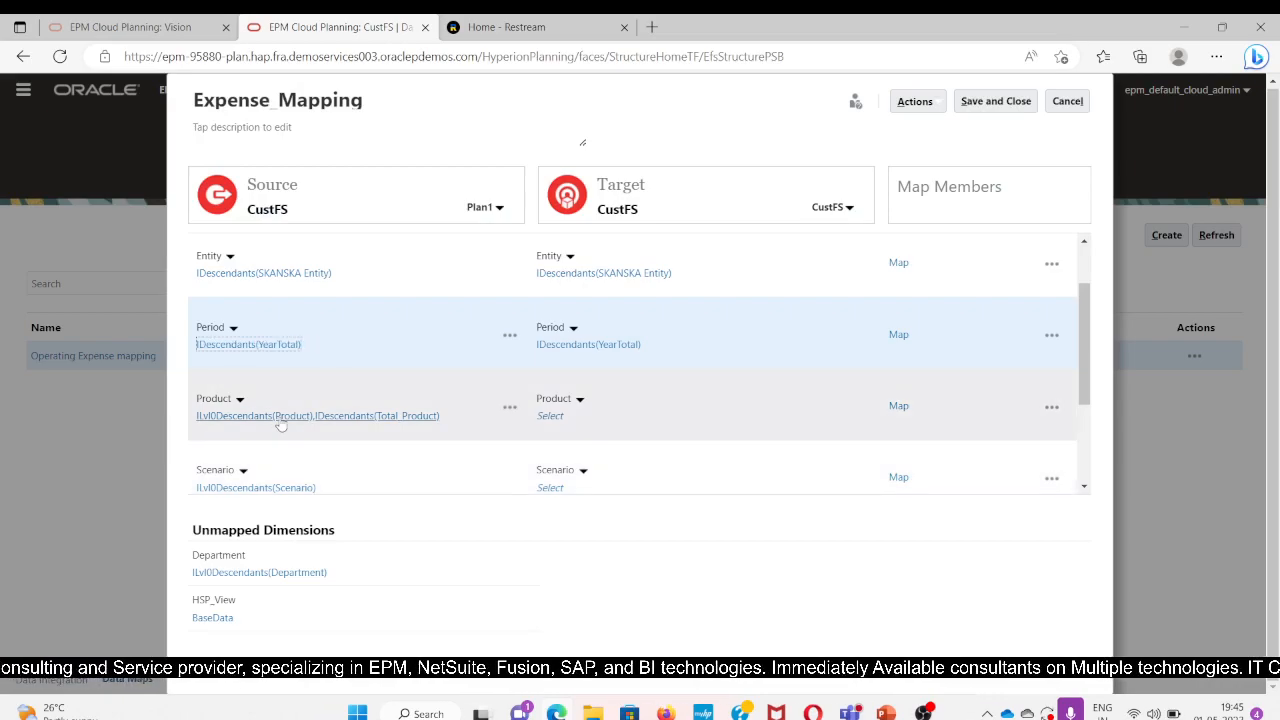
Remove ILvl0Descendants(Product) from the source Product selection, keeping only the inclusive descendants of Total_Product.
scroll(270, 447, up, 1)
scroll(270, 447, down, 1)
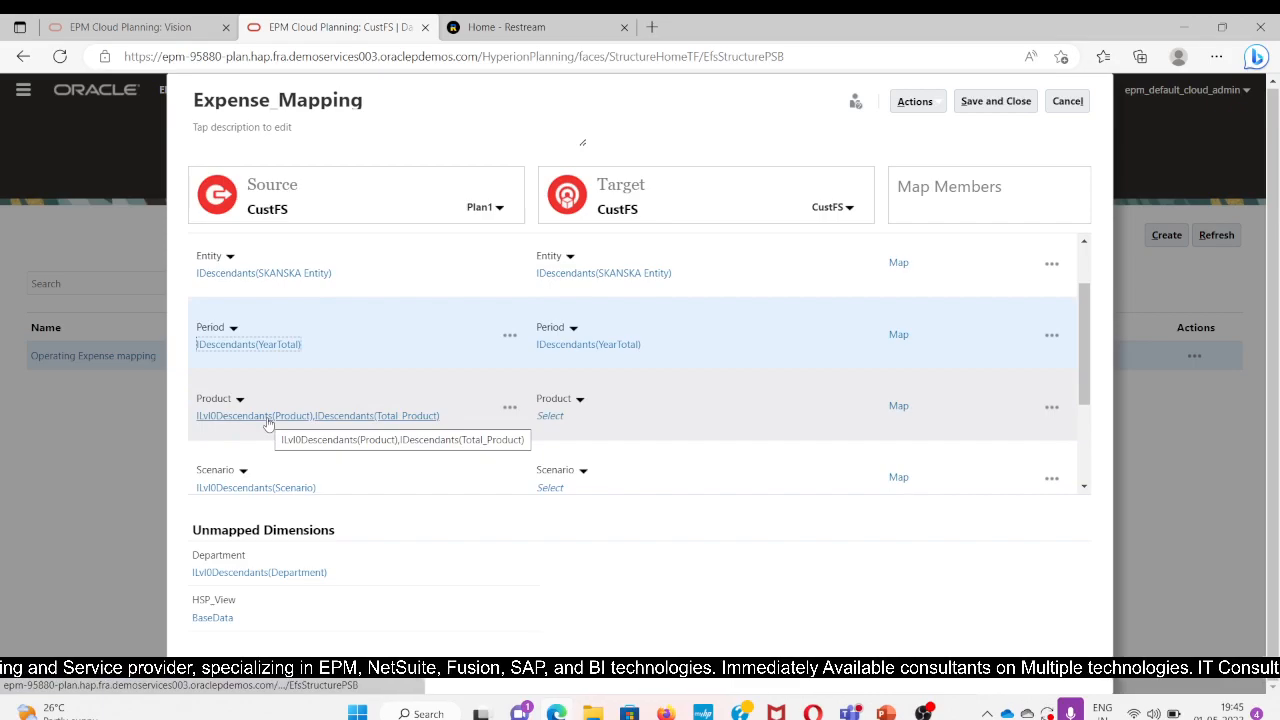
click(259, 416)
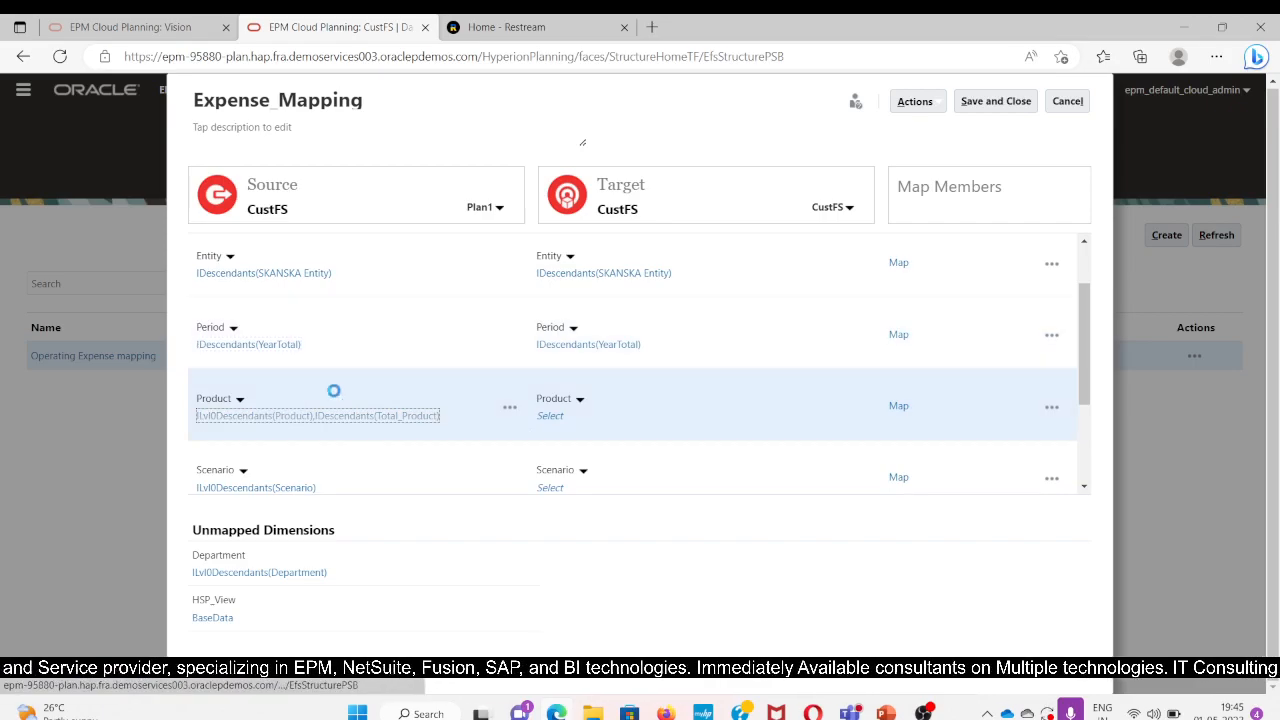
click(487, 291)
click(939, 169)
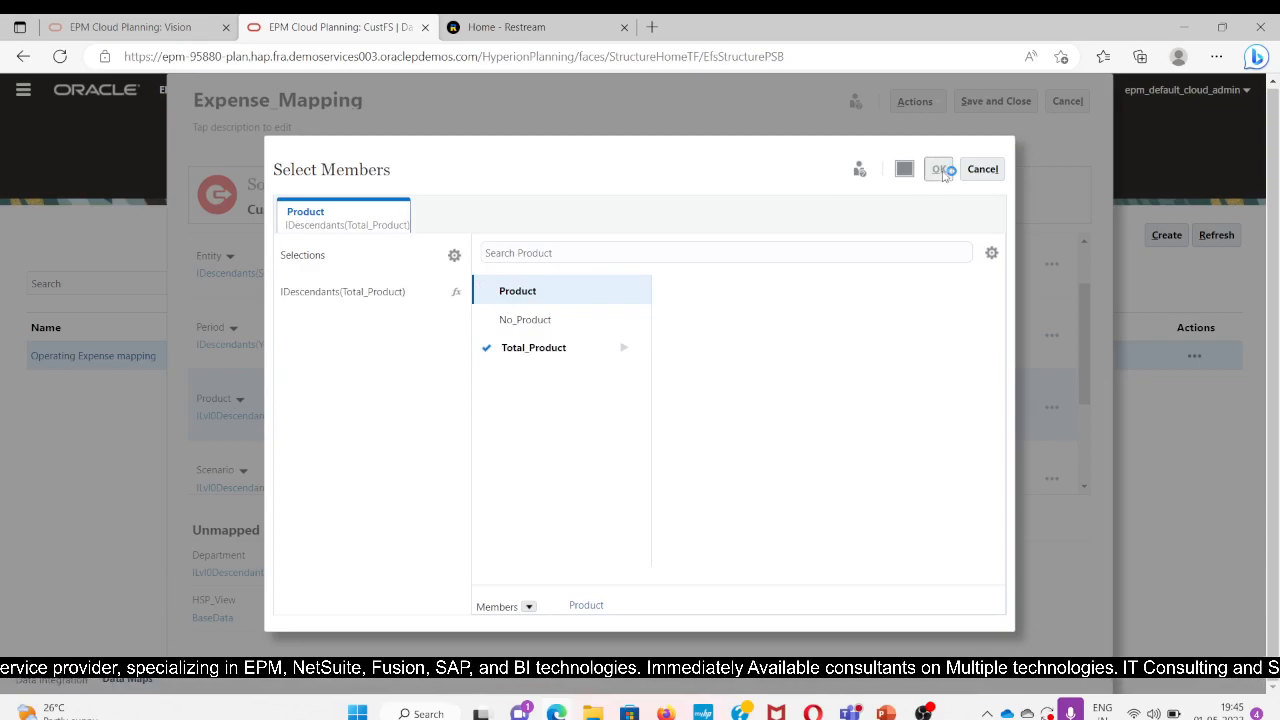
Set the target Product members to the inclusive descendants of Total_Product.
scroll(341, 403, down, 1)
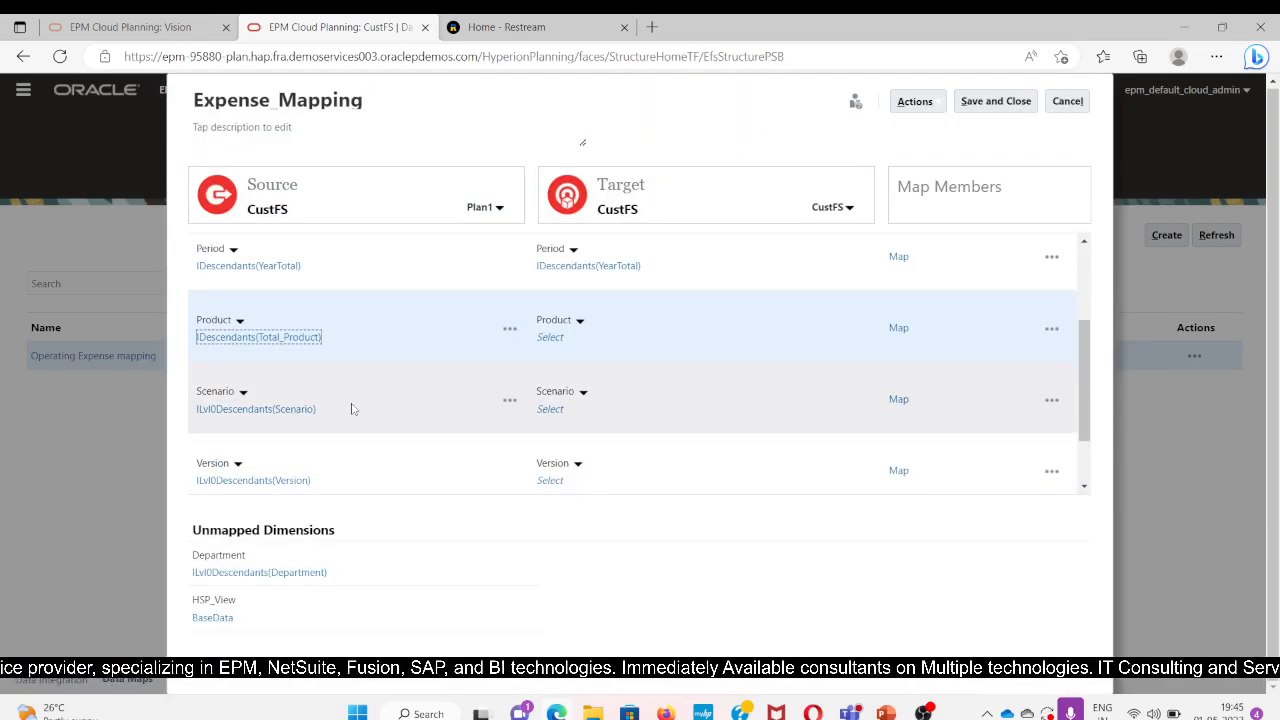
scroll(336, 454, down, 1)
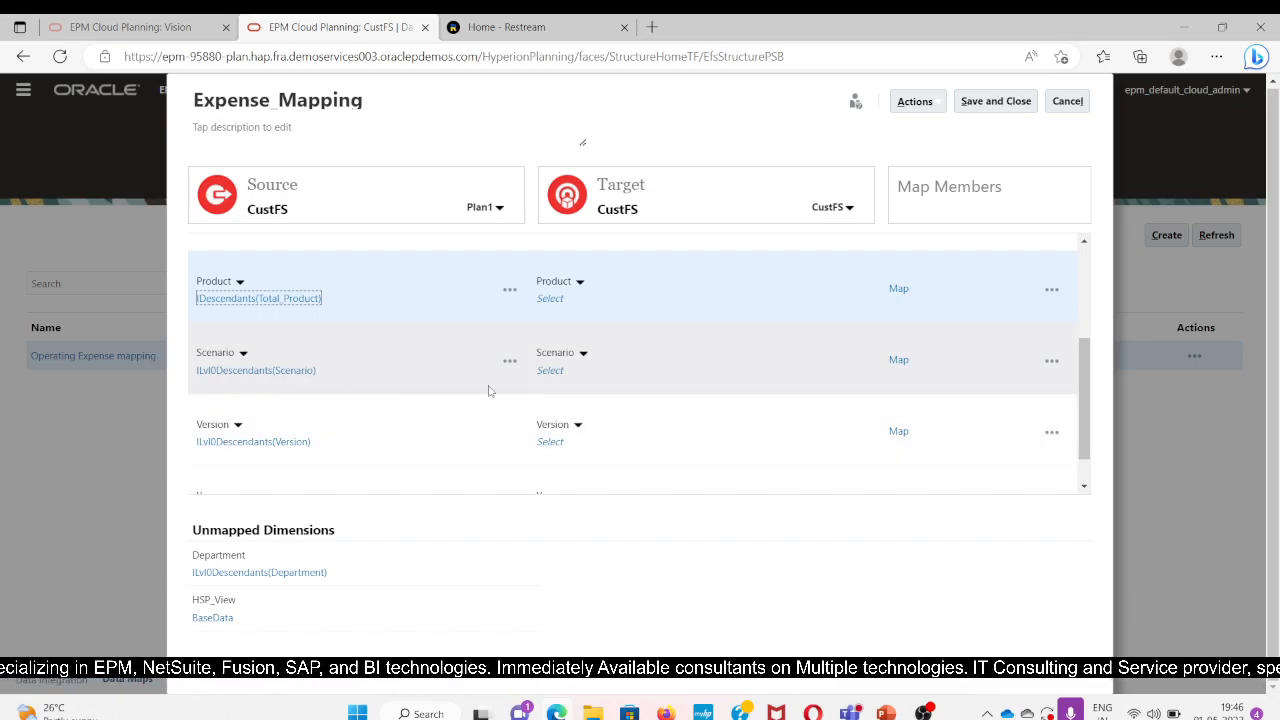
scroll(528, 391, up, 1)
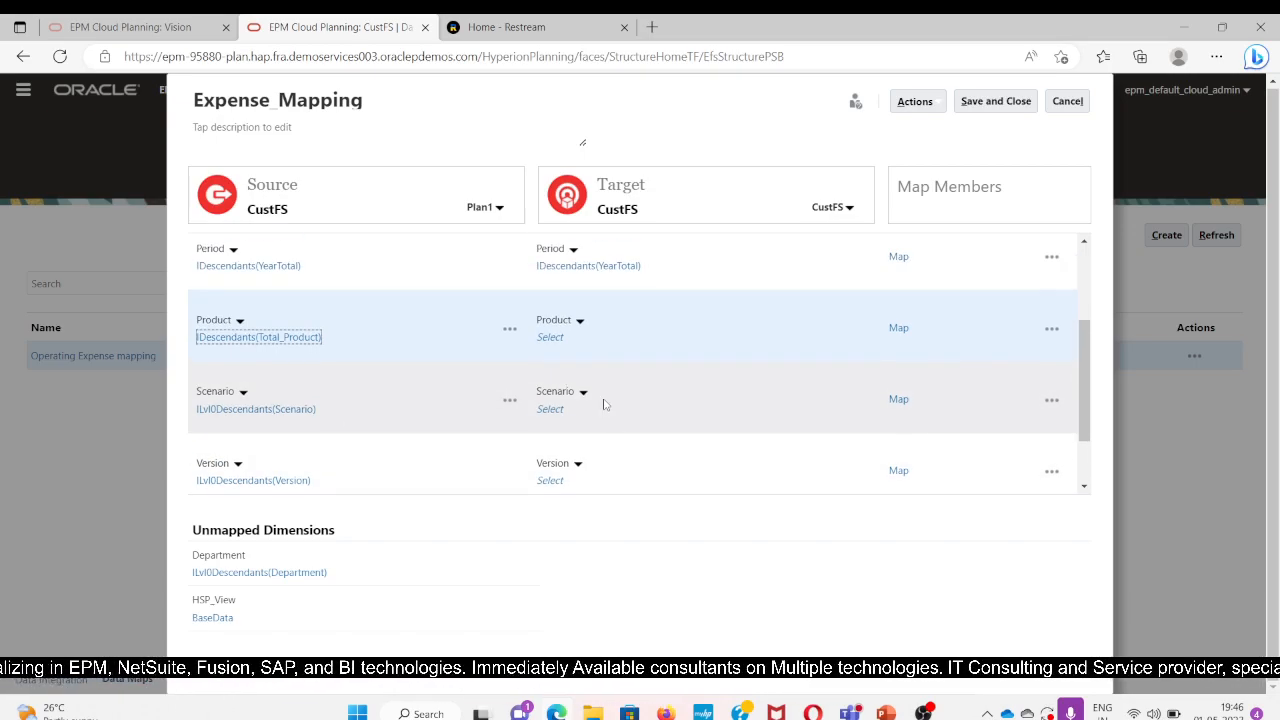
click(550, 339)
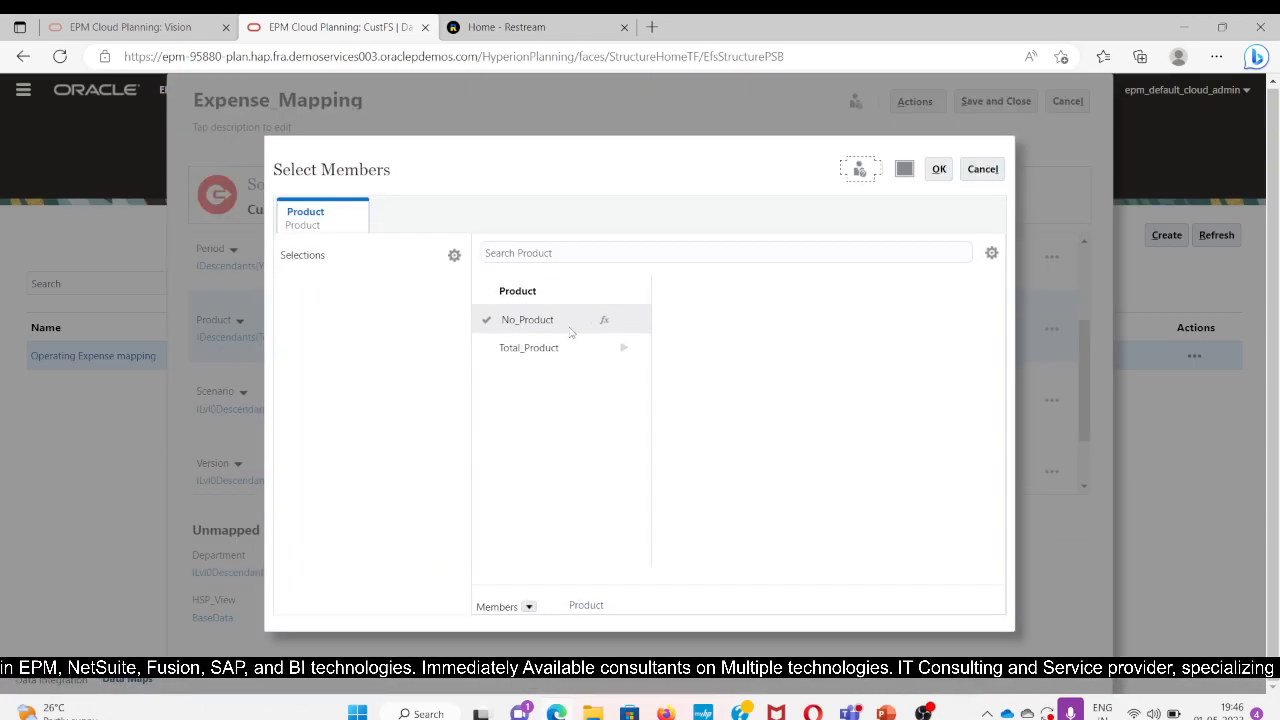
click(603, 349)
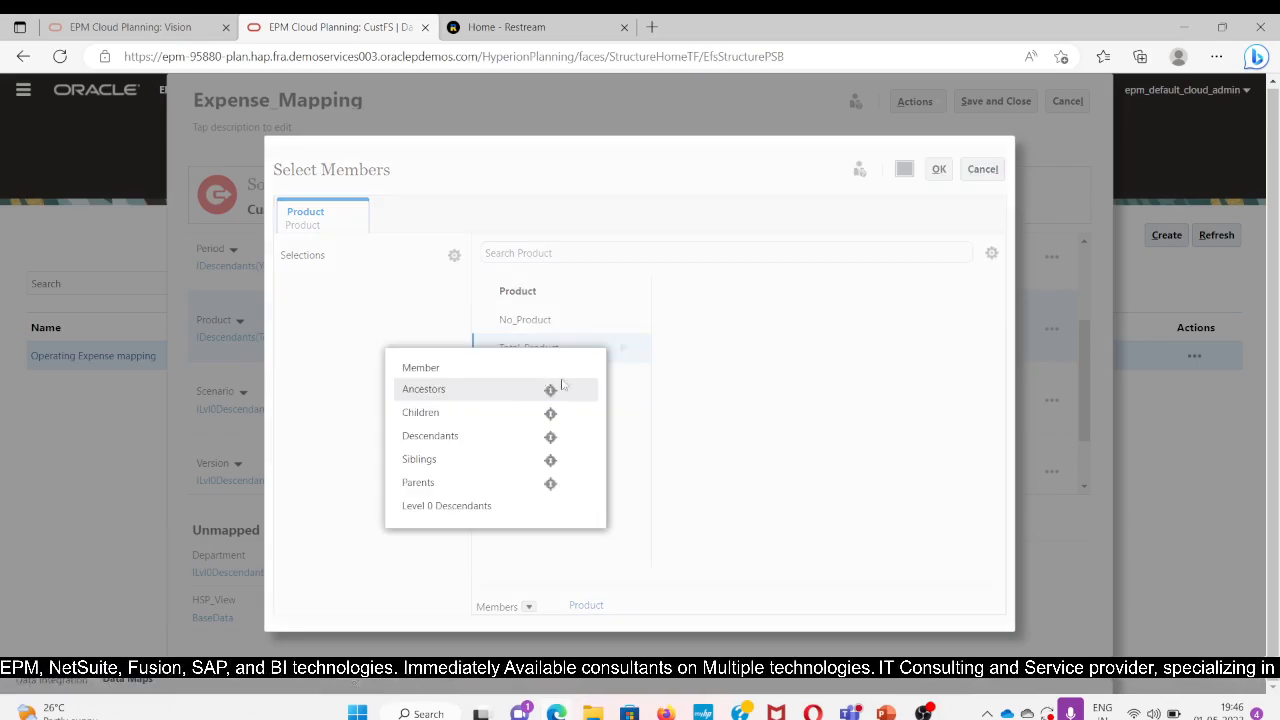
click(550, 437)
click(939, 170)
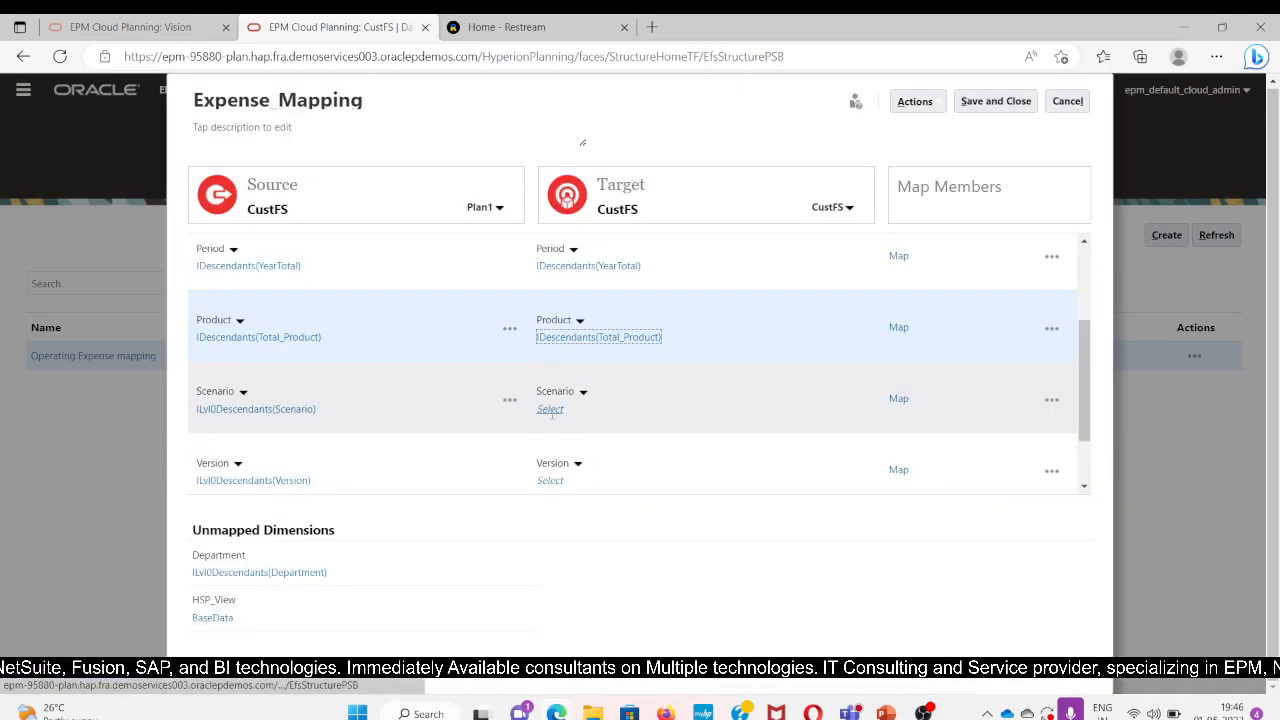
Set the target Scenario members to the inclusive descendants of Scenario.
click(550, 410)
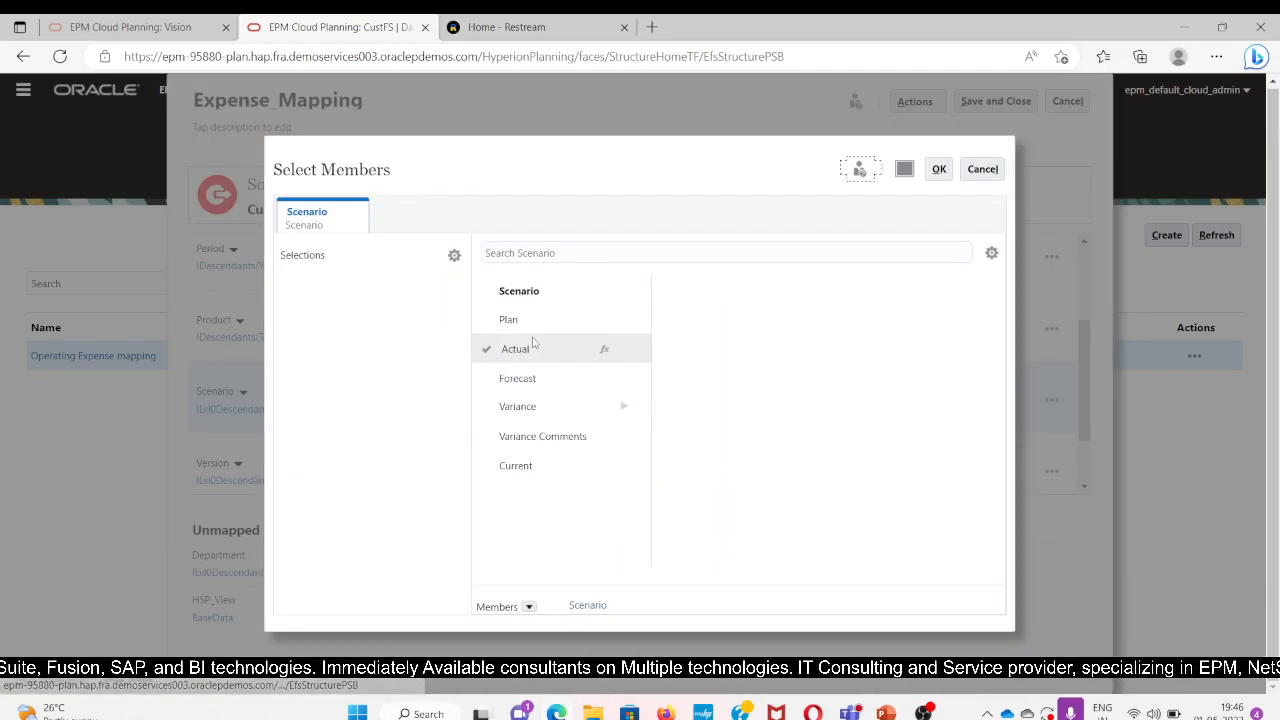
click(604, 291)
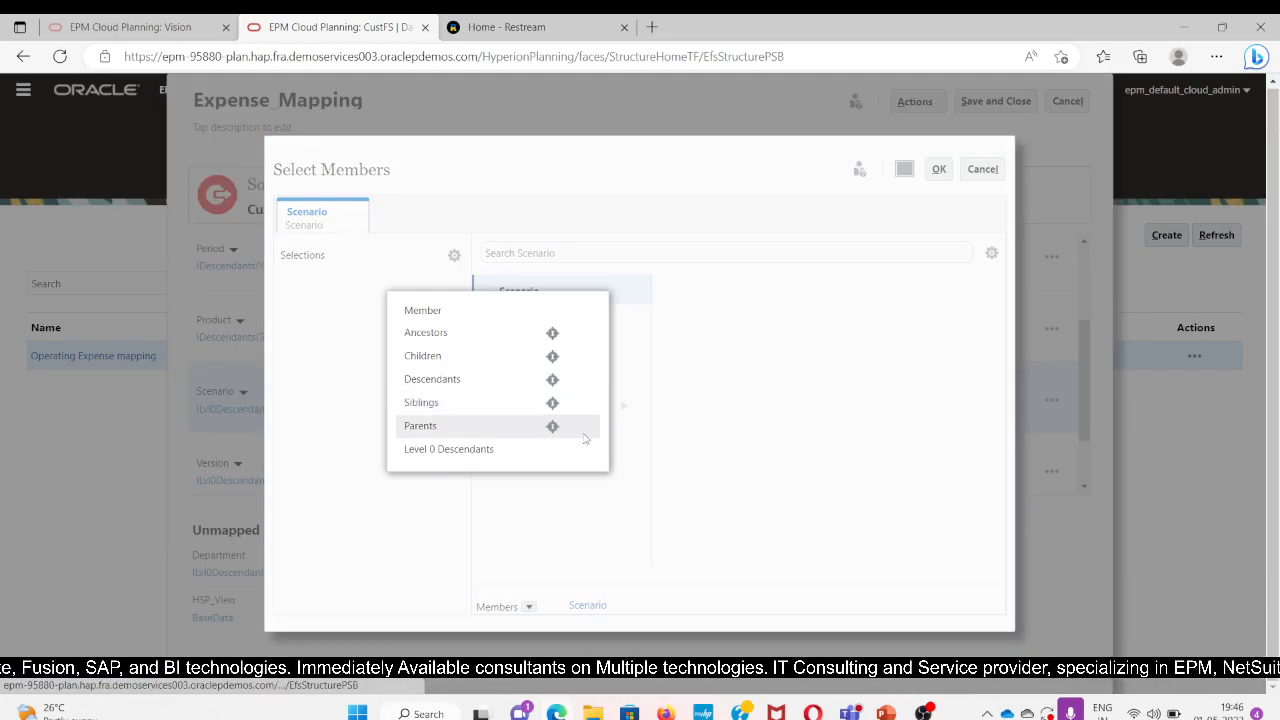
click(552, 379)
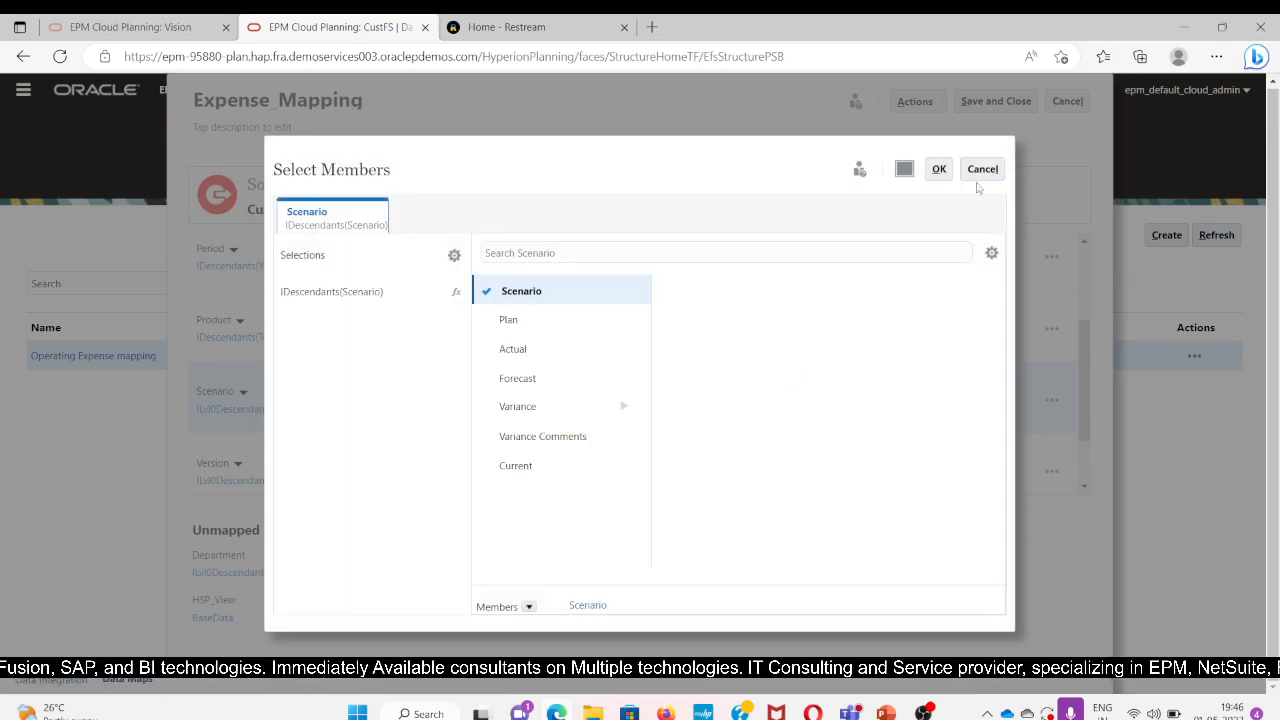
click(939, 169)
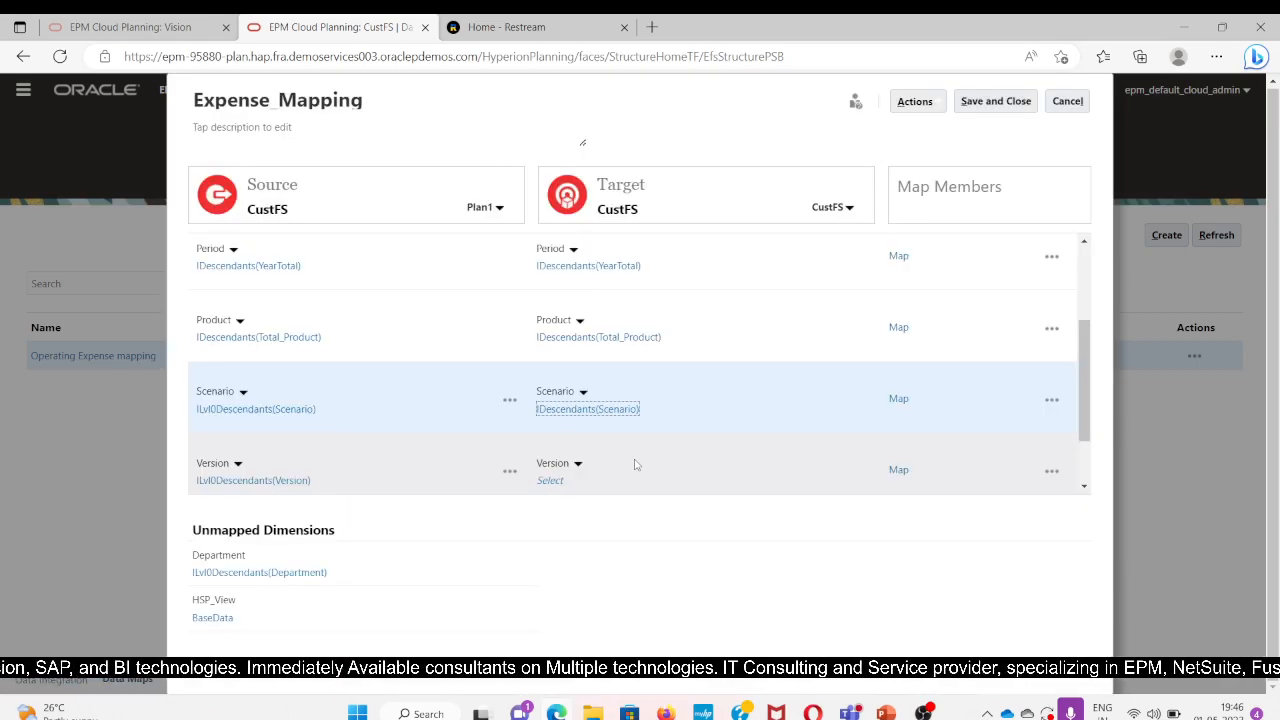
Set the target Version members to the inclusive descendants of Version.
scroll(600, 450, down, 1)
click(550, 401)
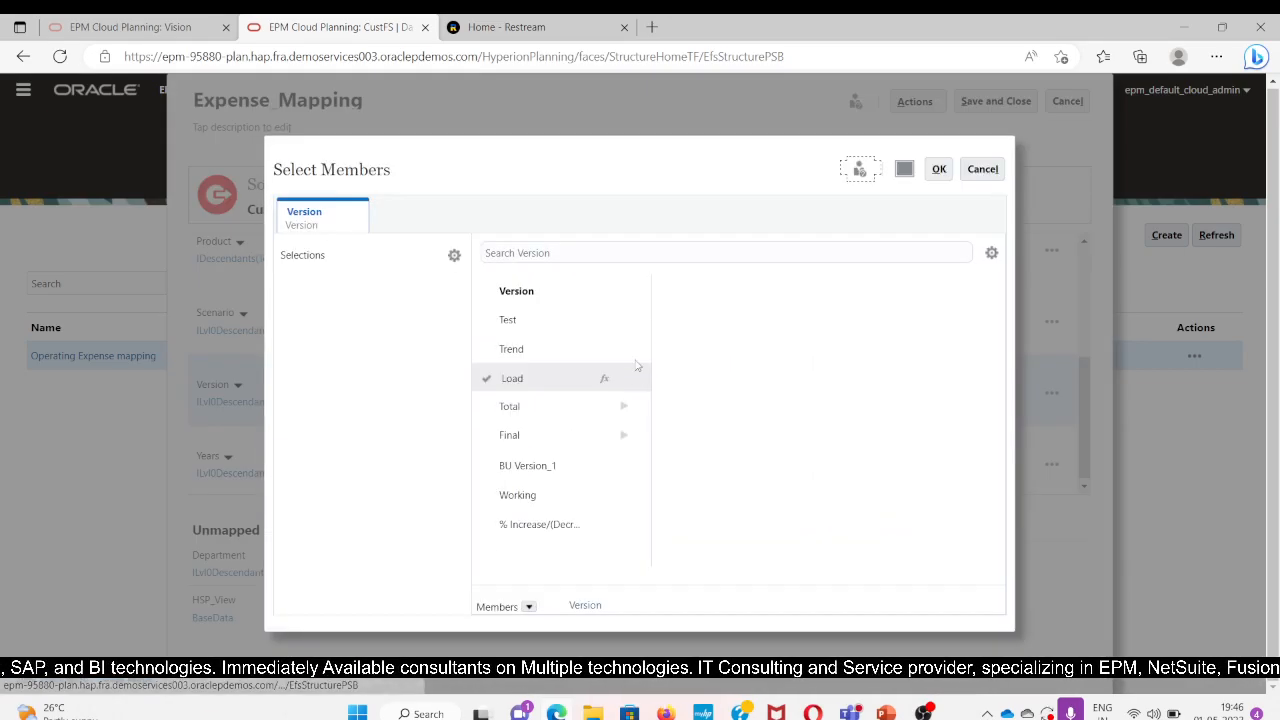
click(566, 291)
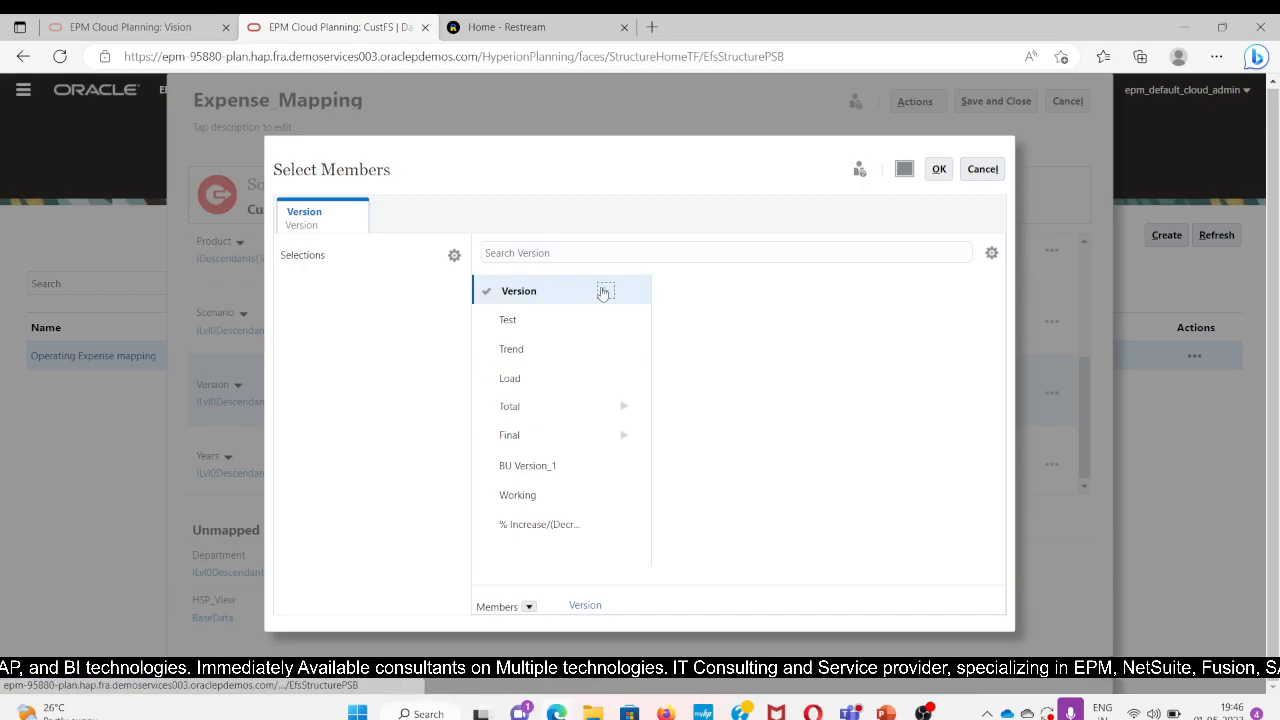
click(603, 291)
click(553, 379)
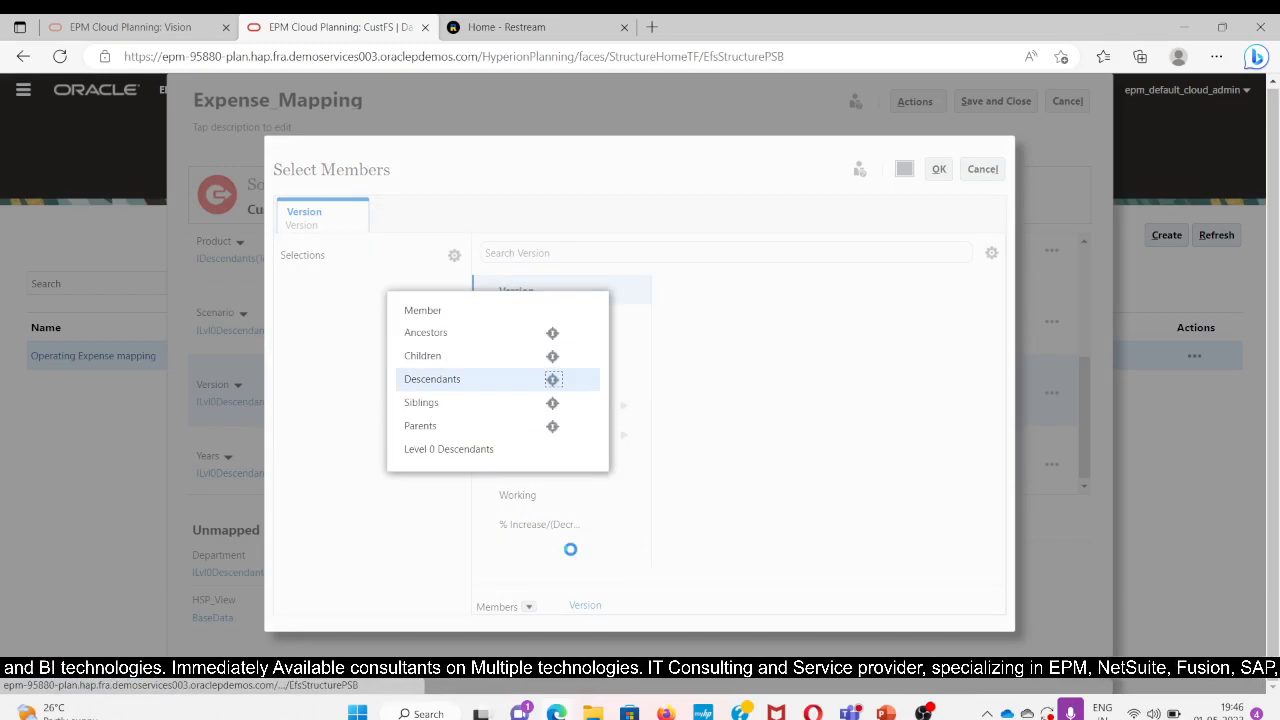
click(939, 169)
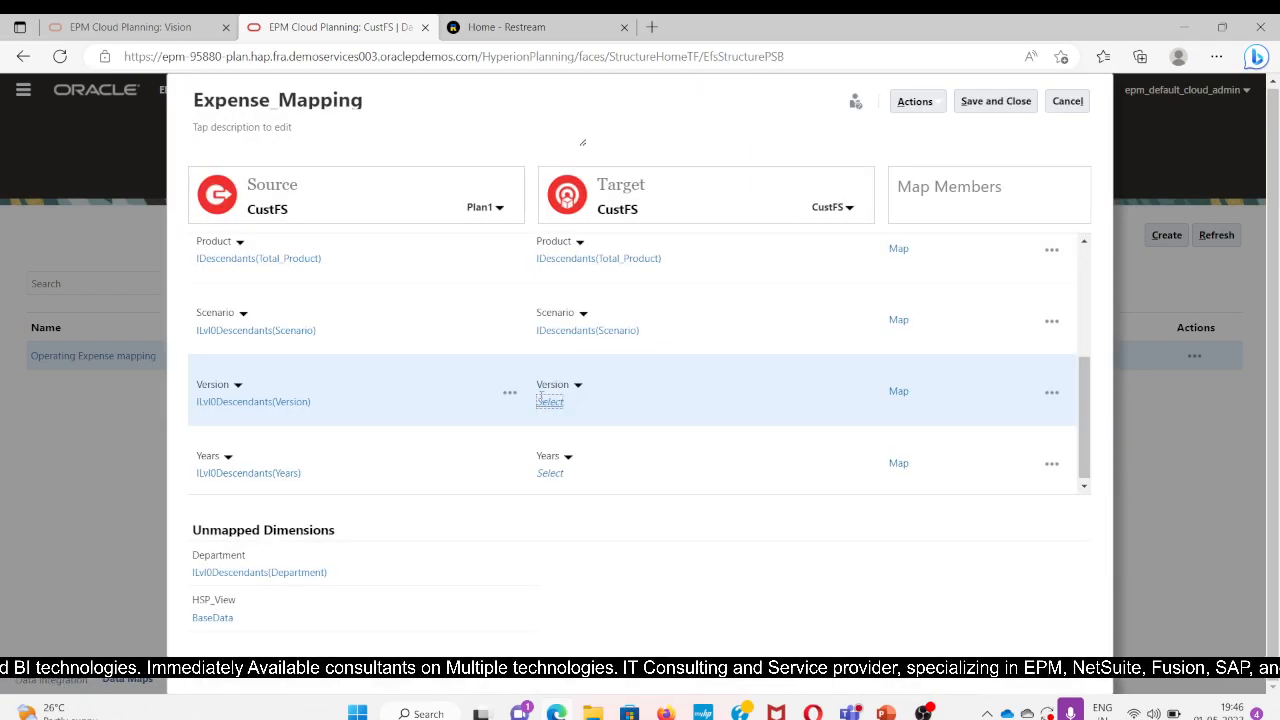
Set the target Years members to the inclusive descendants of Years, and save and close the data map.
click(549, 471)
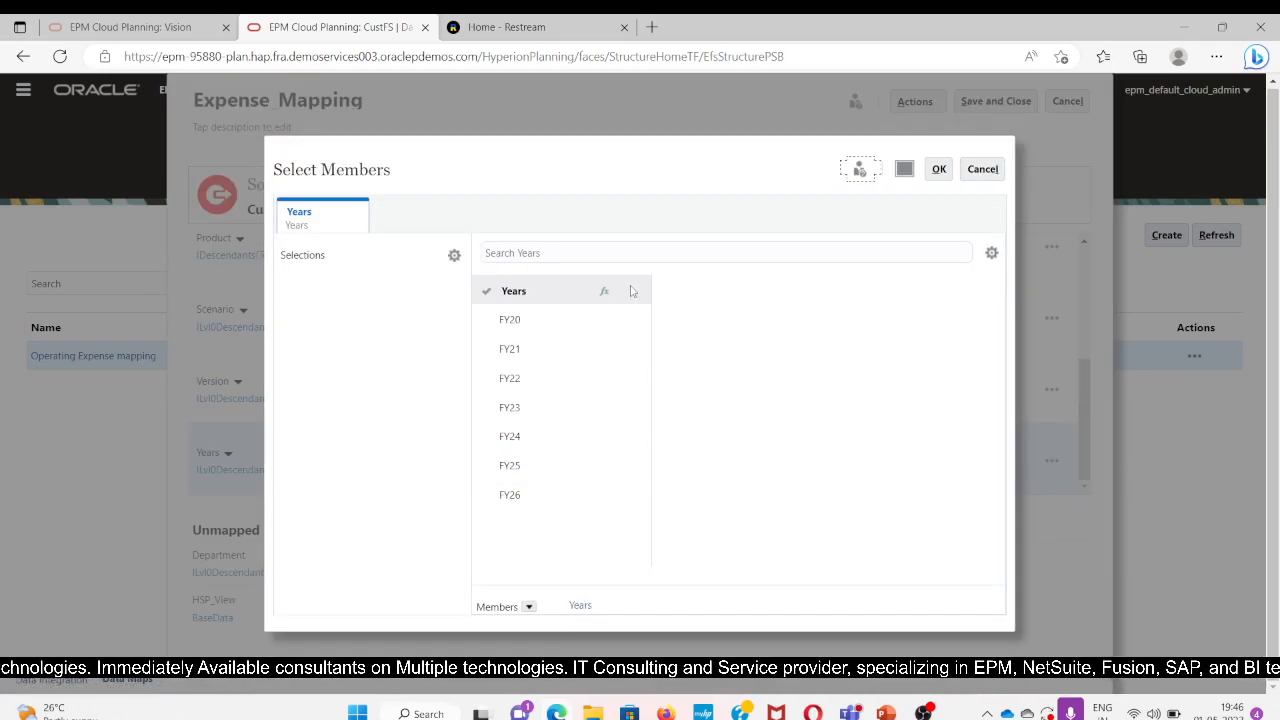
click(606, 294)
click(553, 386)
click(939, 169)
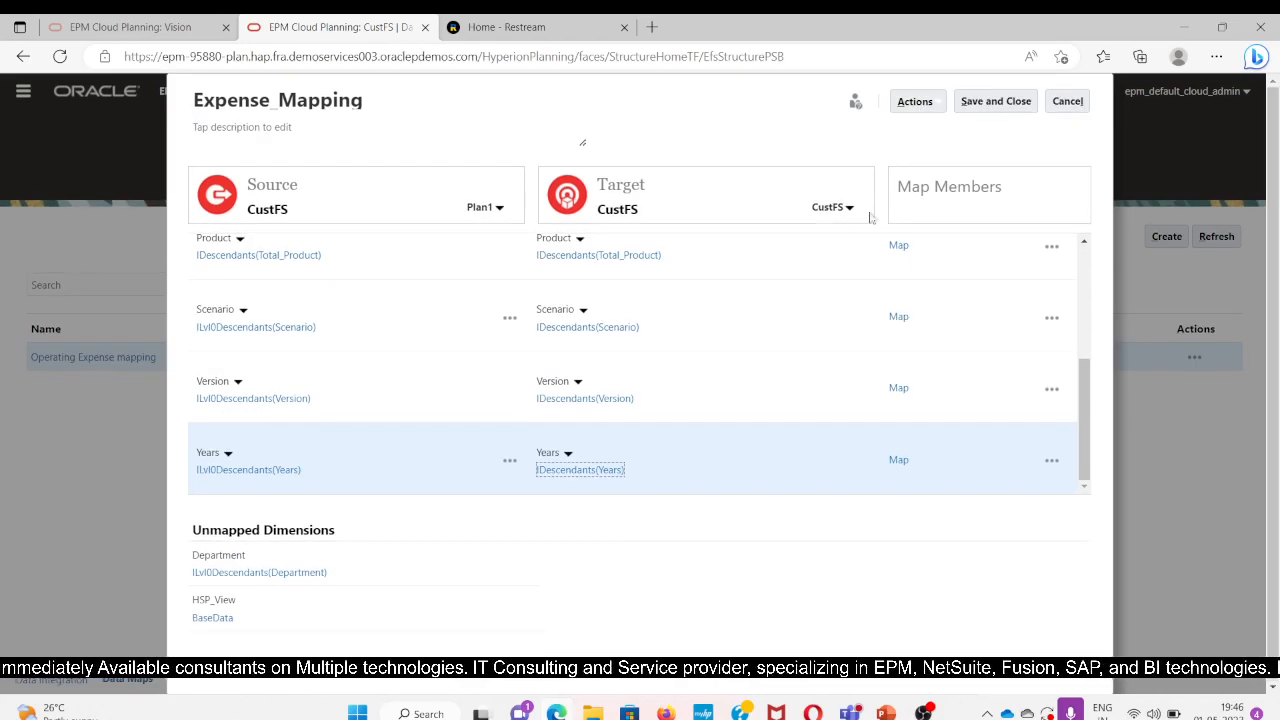
click(1000, 101)
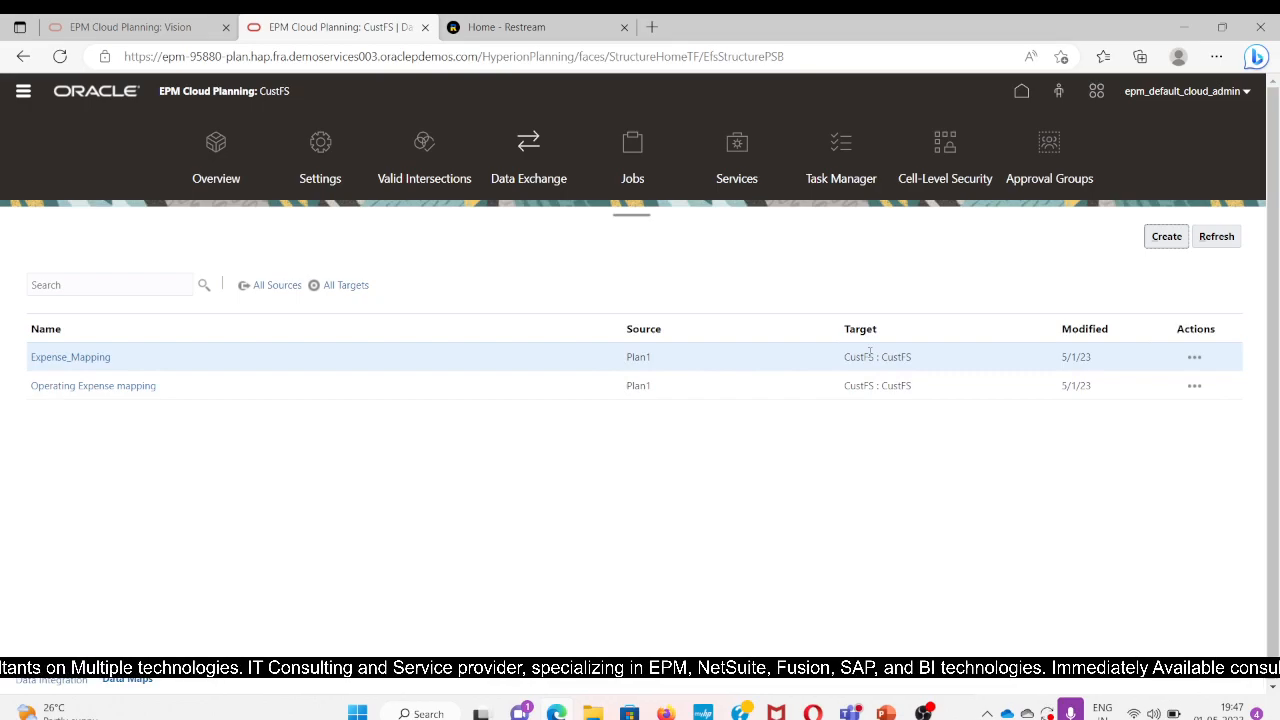
click(1194, 358)
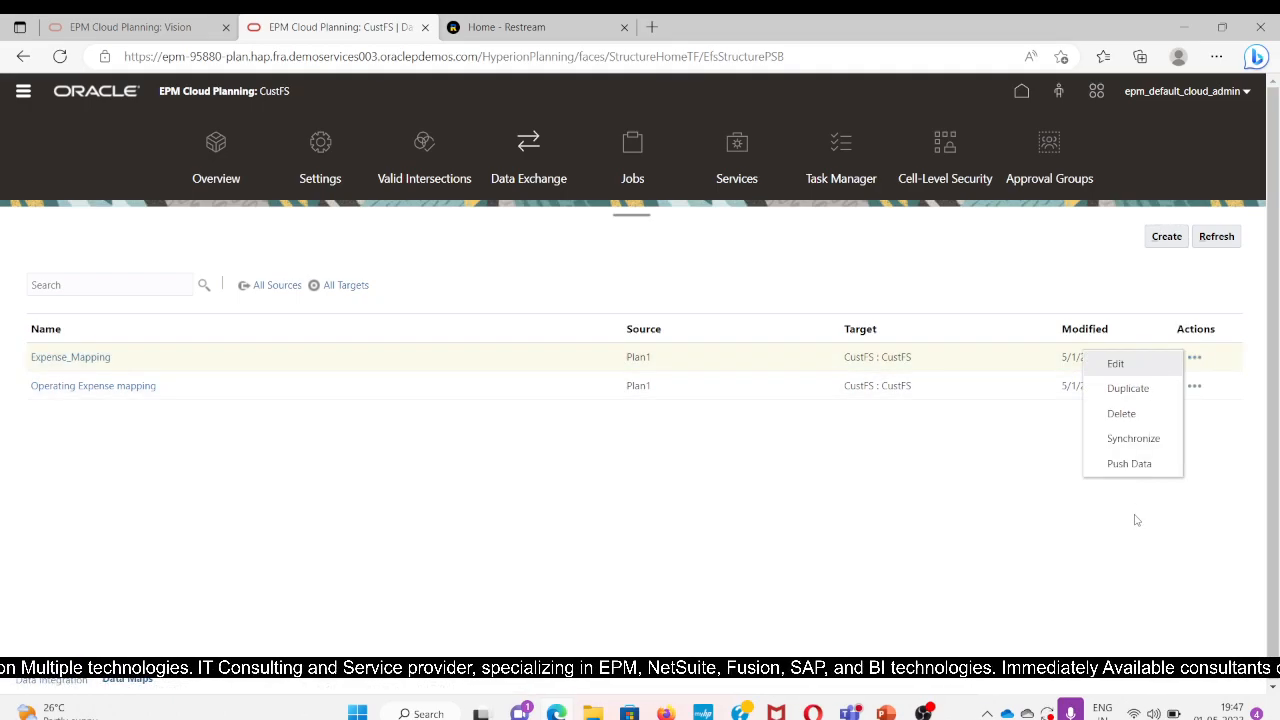
click(980, 535)
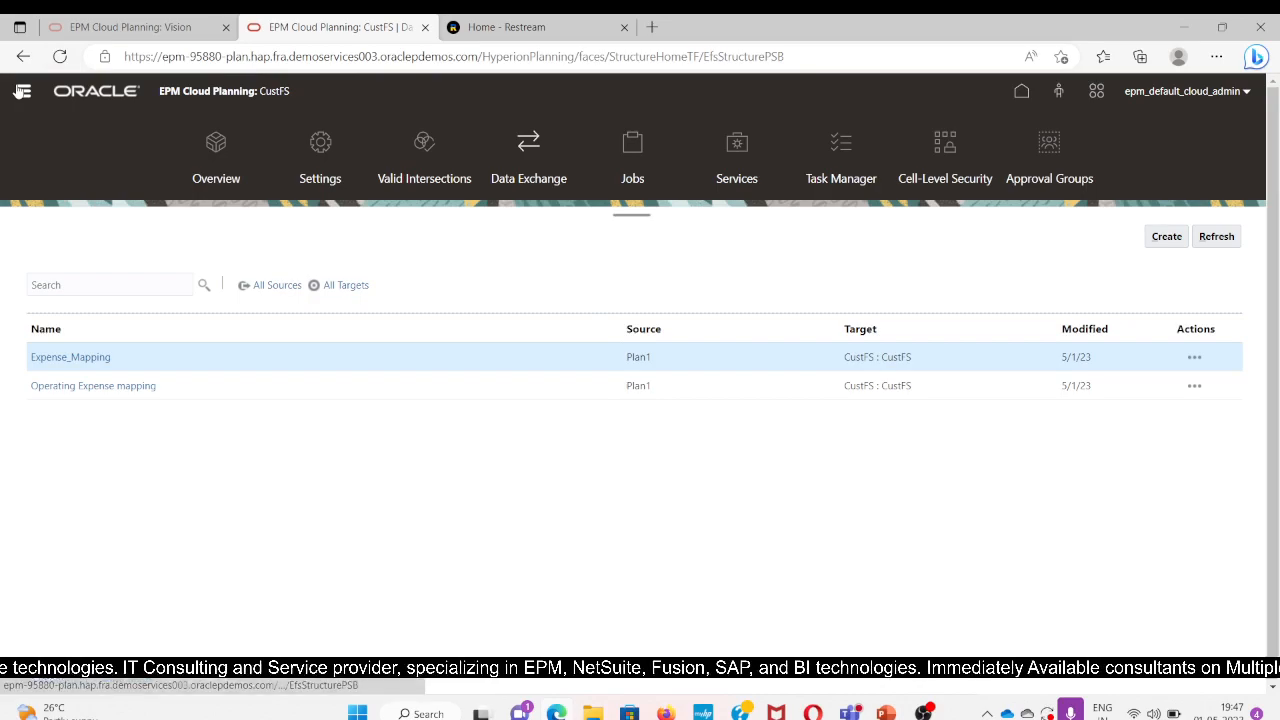
Open the Operating Expense form from the Plan folder in Data Entry to review its expense data.
click(20, 91)
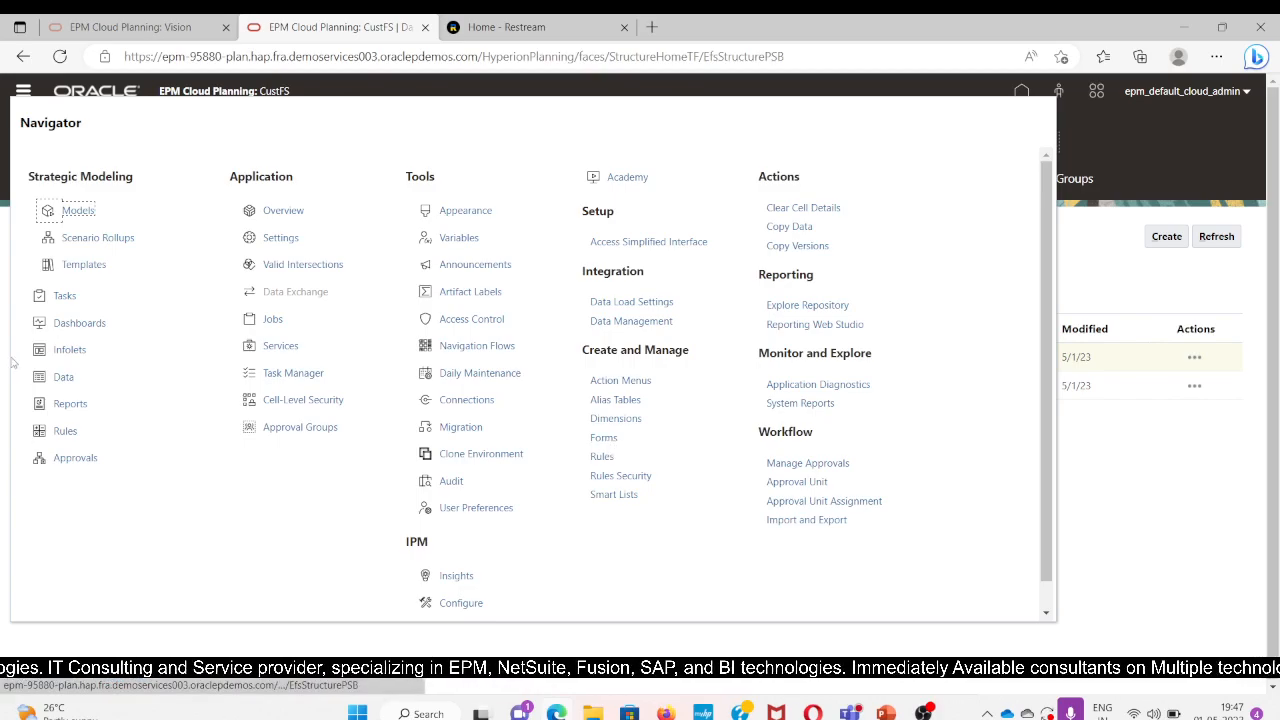
click(63, 379)
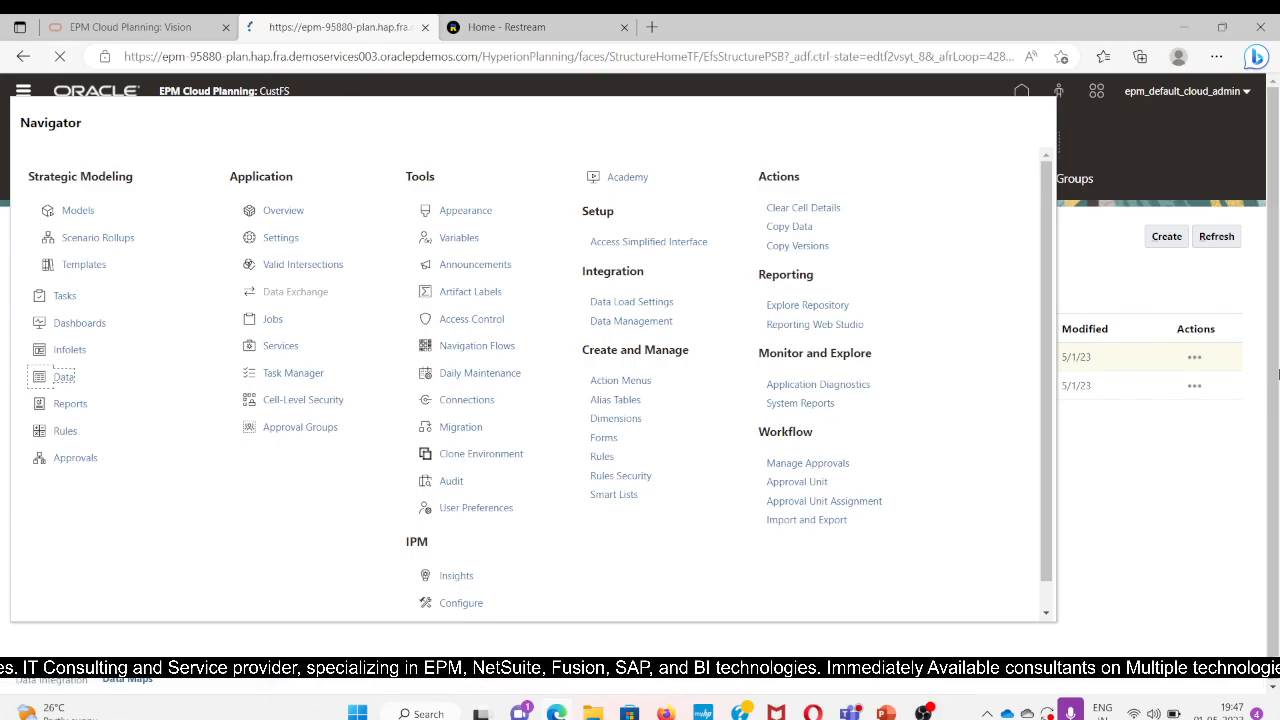
scroll(47, 502, down, 3)
scroll(47, 502, up, 3)
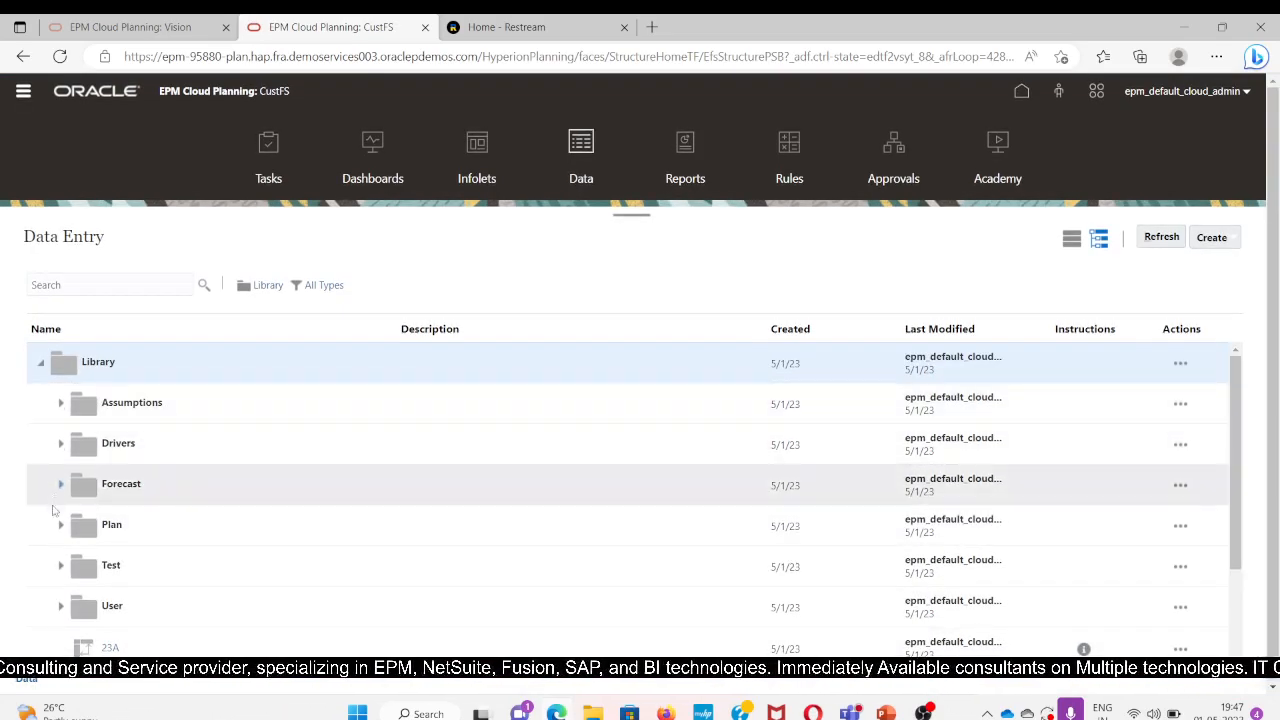
click(60, 524)
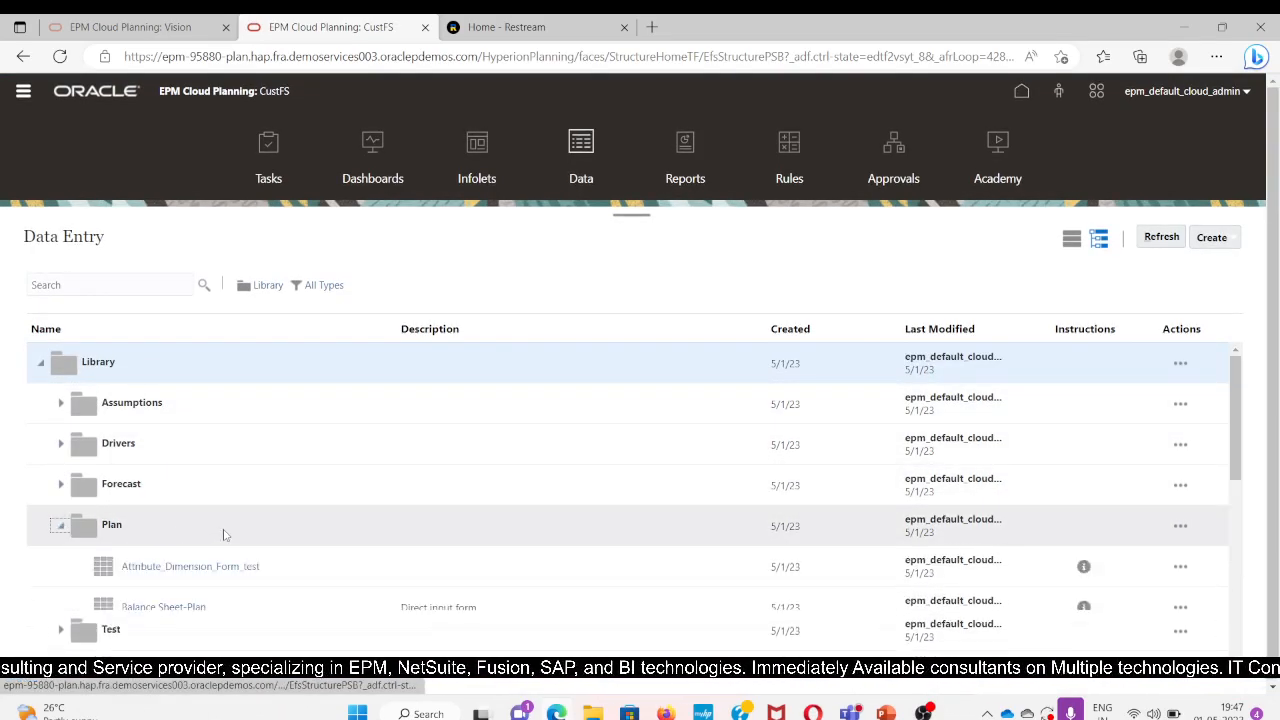
scroll(225, 533, down, 2)
scroll(200, 540, down, 2)
click(172, 482)
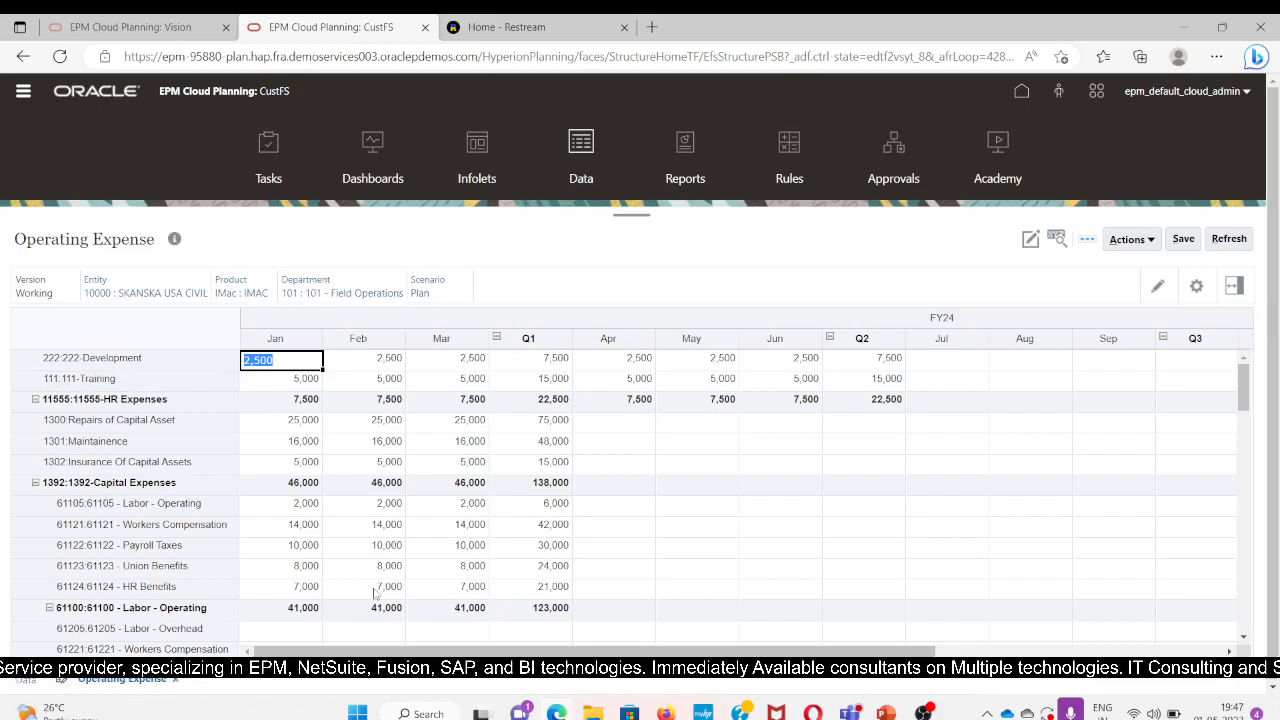
Go to form management and select the Plan folder in the Library.
click(1020, 95)
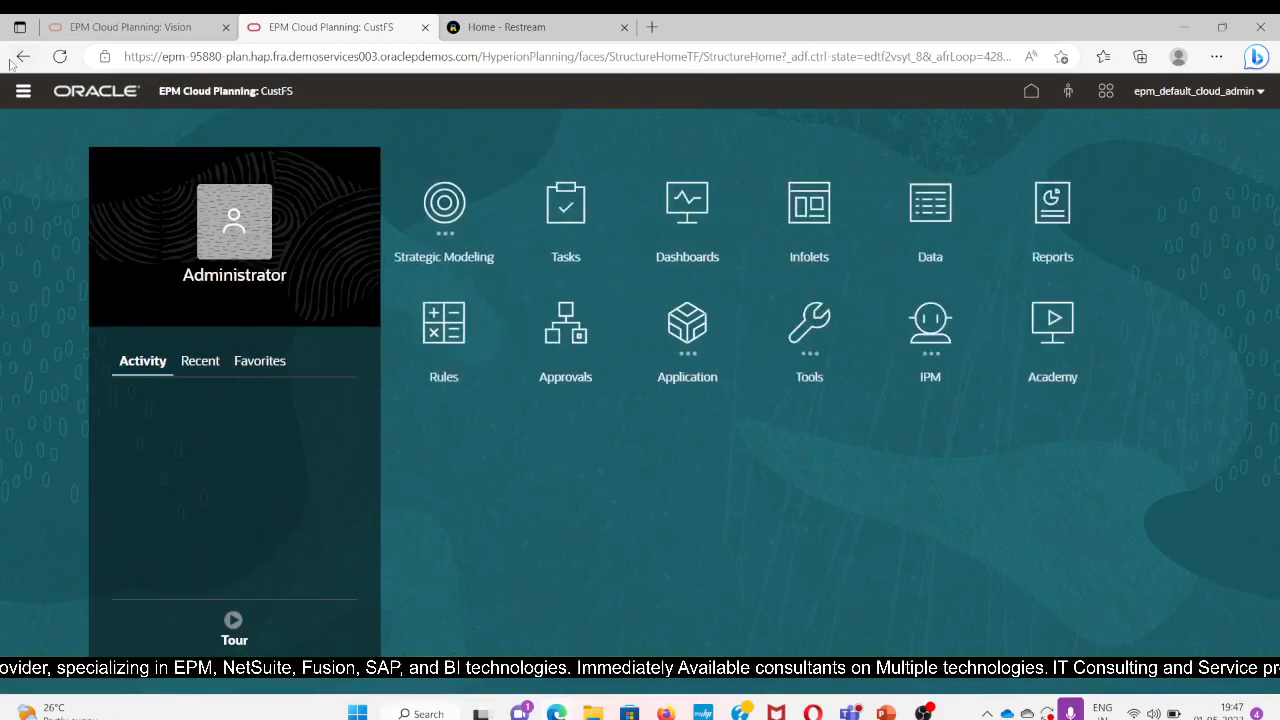
click(23, 91)
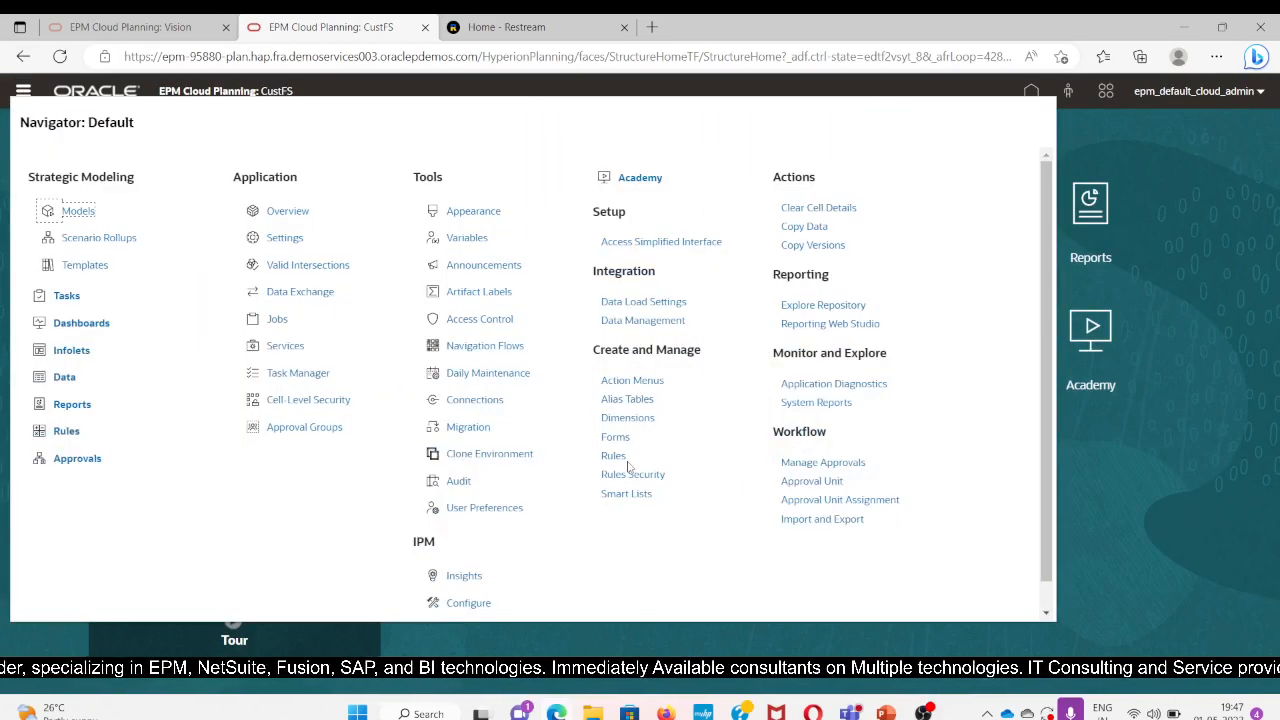
click(606, 436)
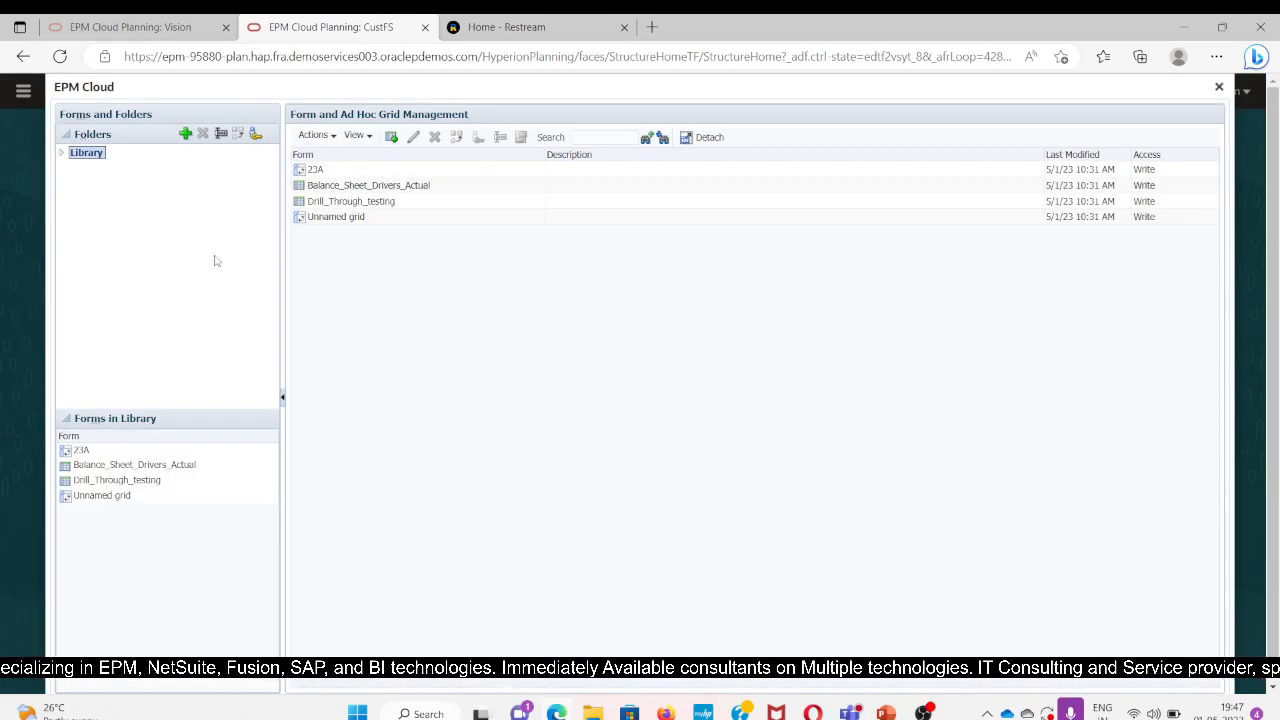
click(62, 153)
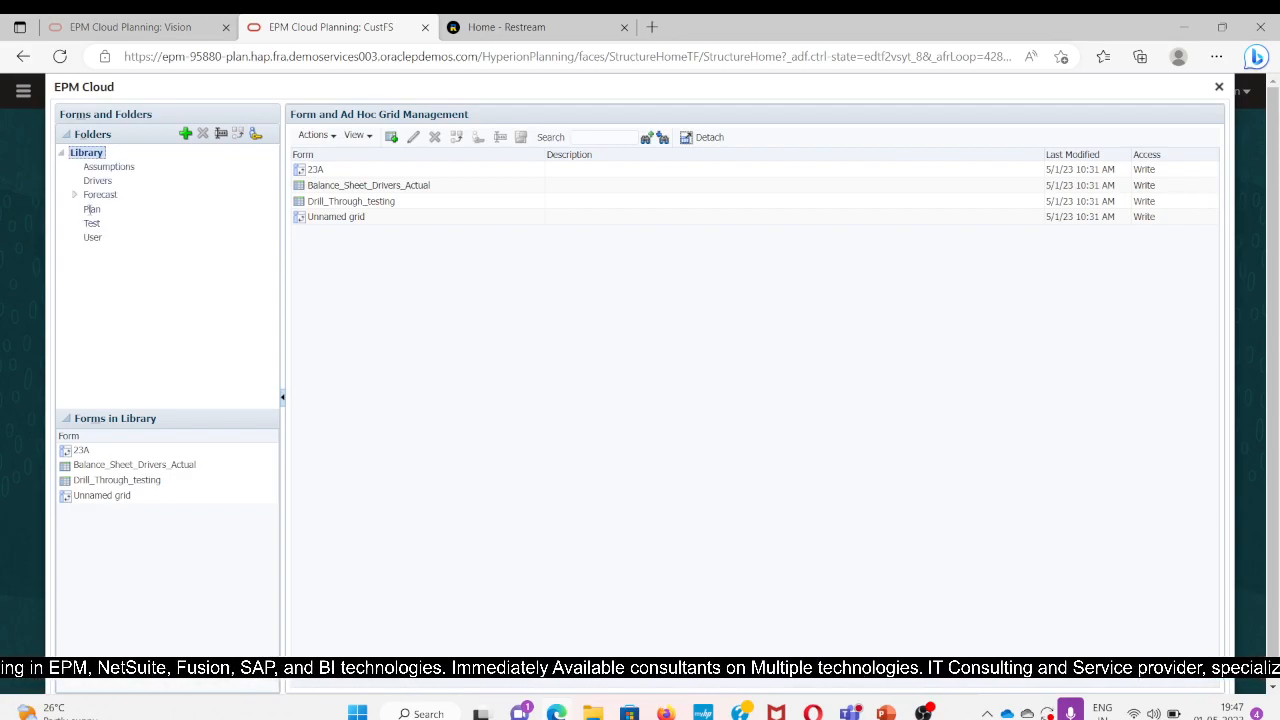
click(88, 209)
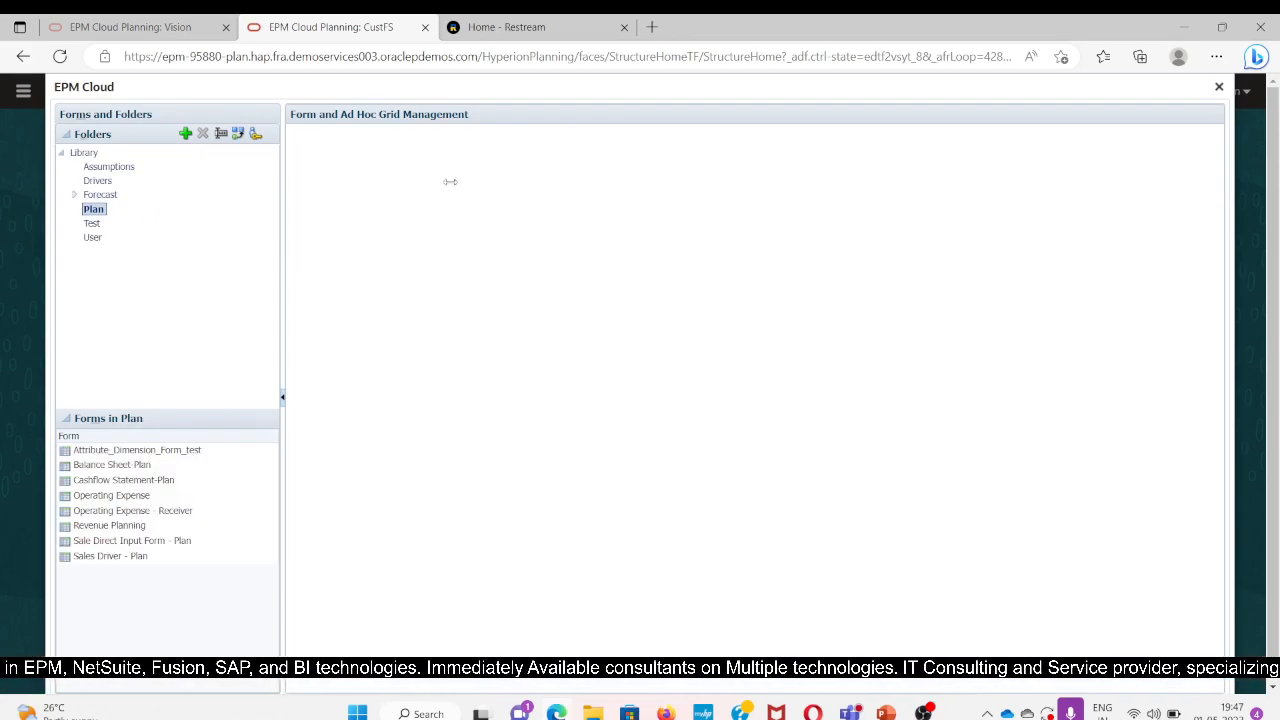
Create a simple form named Target_Operating_Expense on the CustFS cube and proceed to its layout.
click(391, 137)
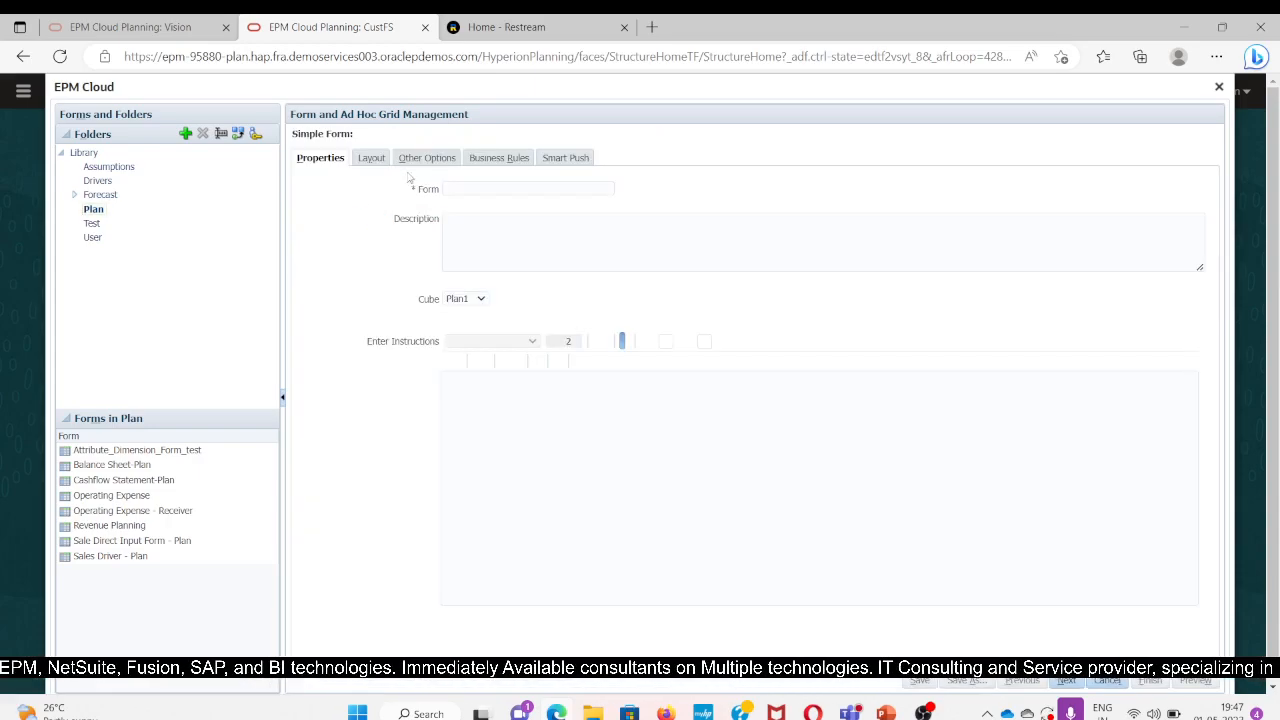
click(483, 188)
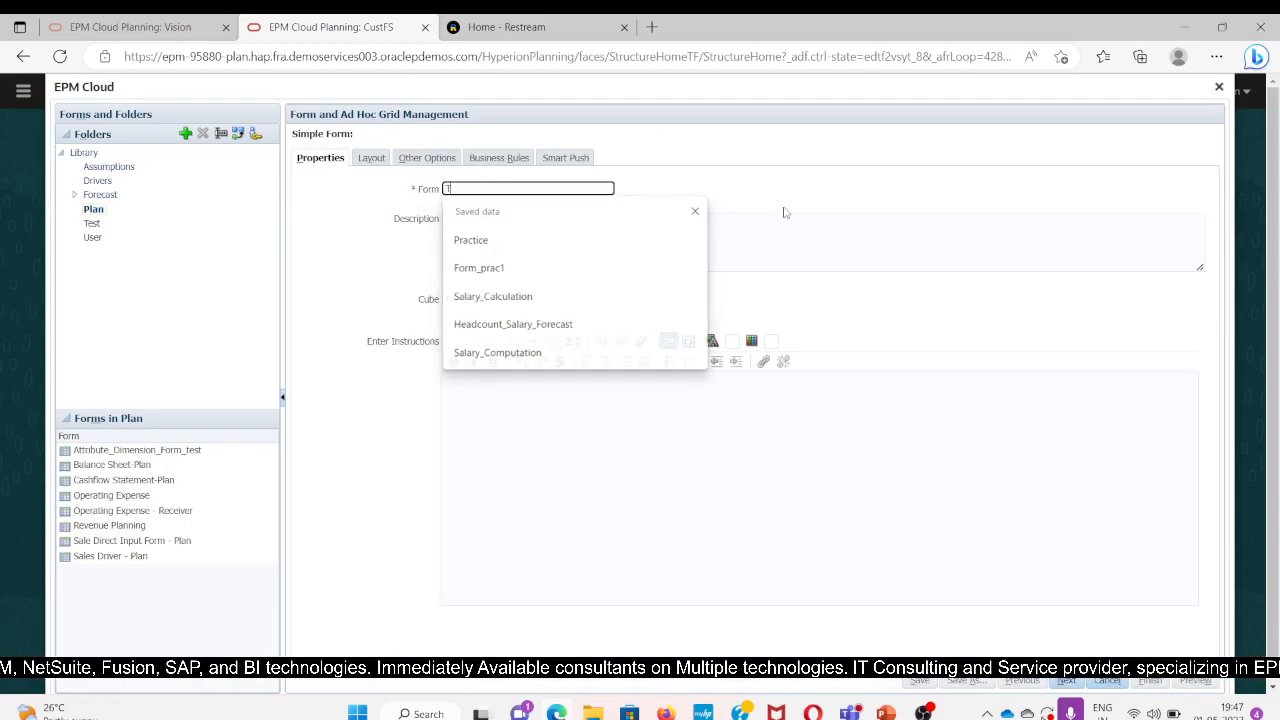
text(Target_Operating_Expense)
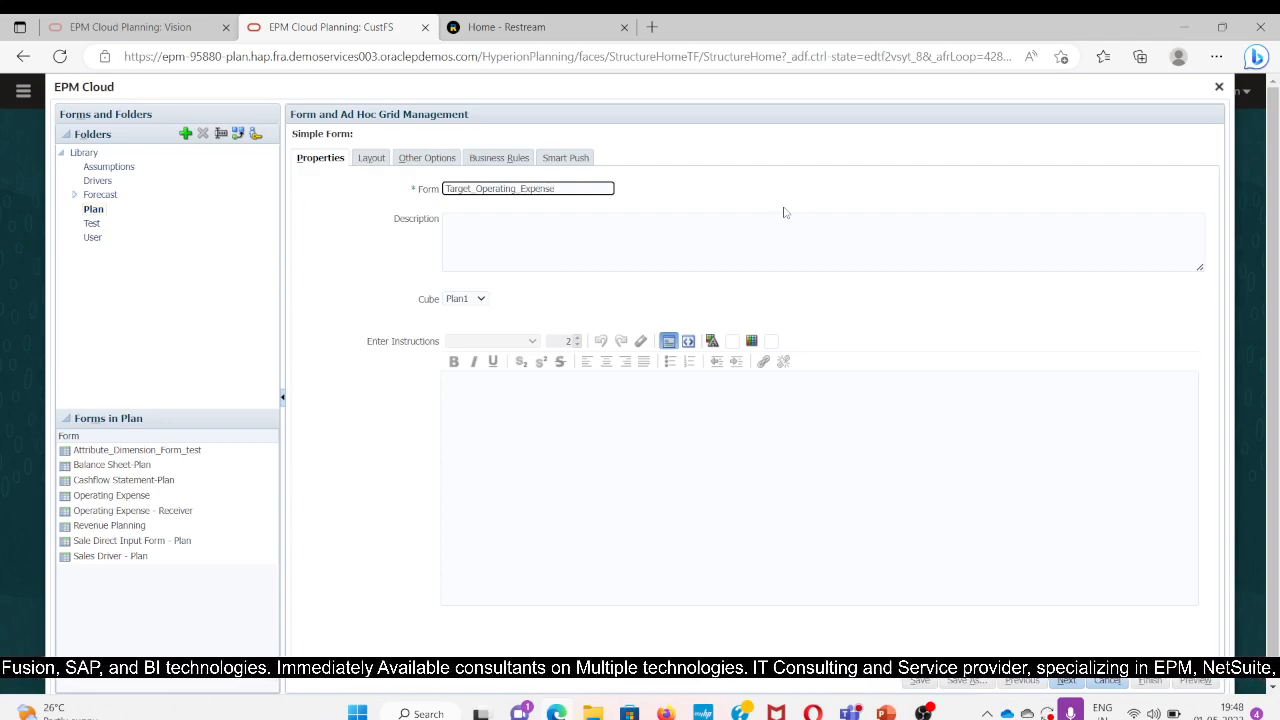
click(466, 299)
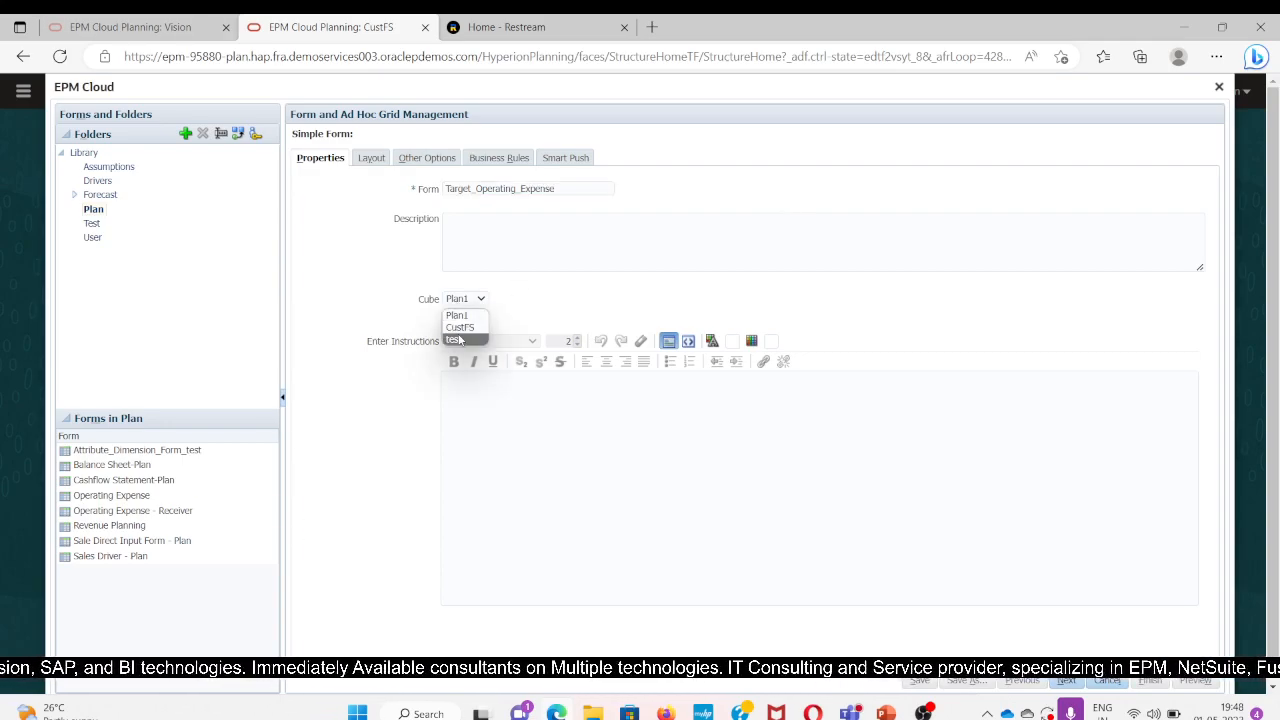
click(460, 328)
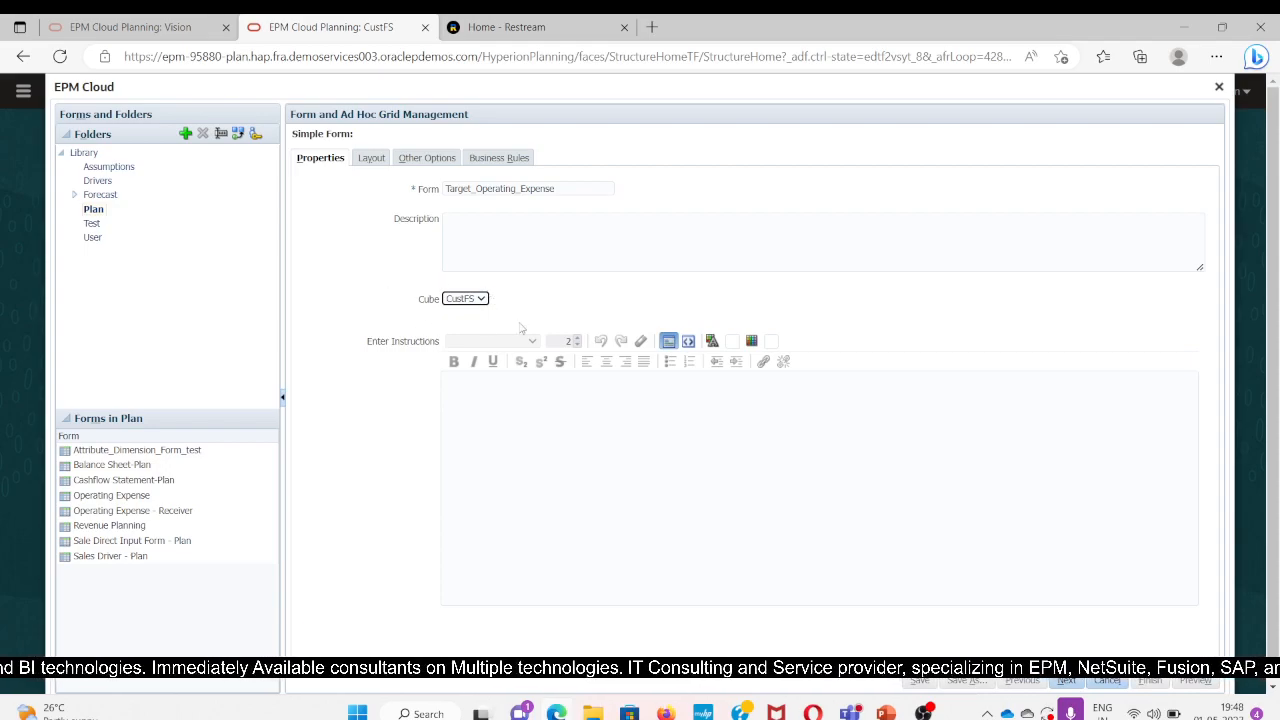
scroll(990, 608, down, 1)
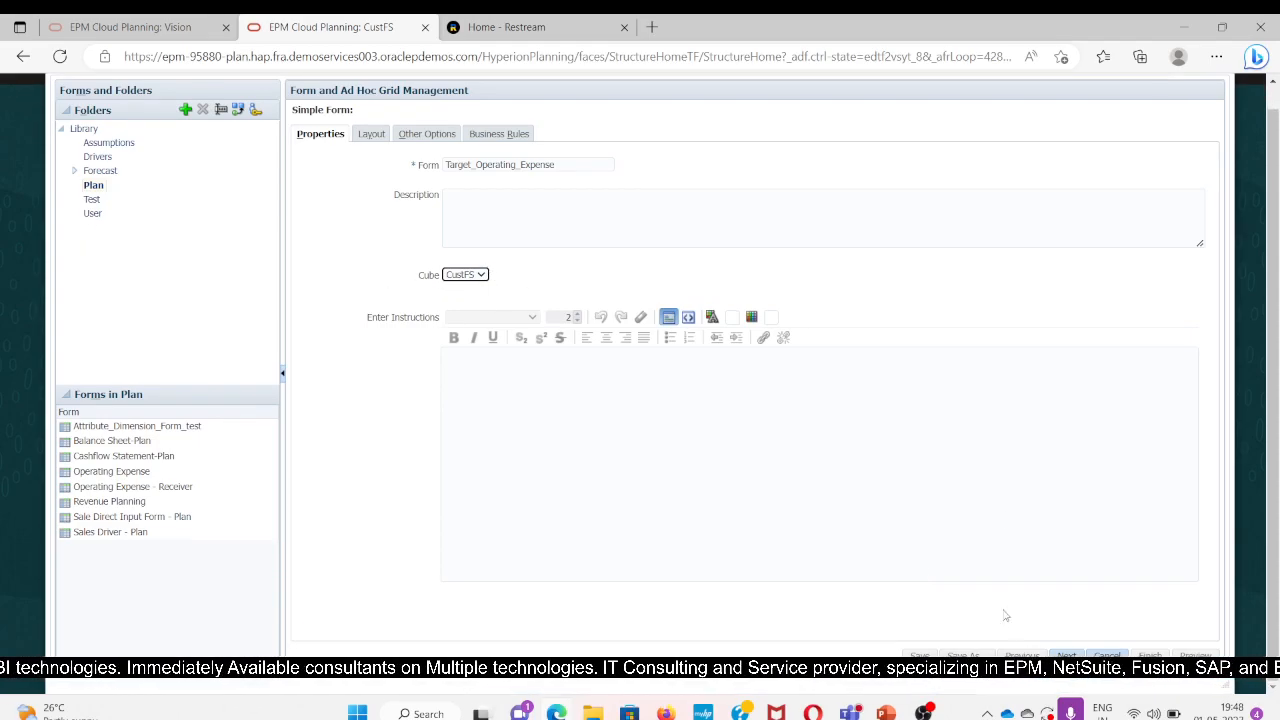
click(1074, 656)
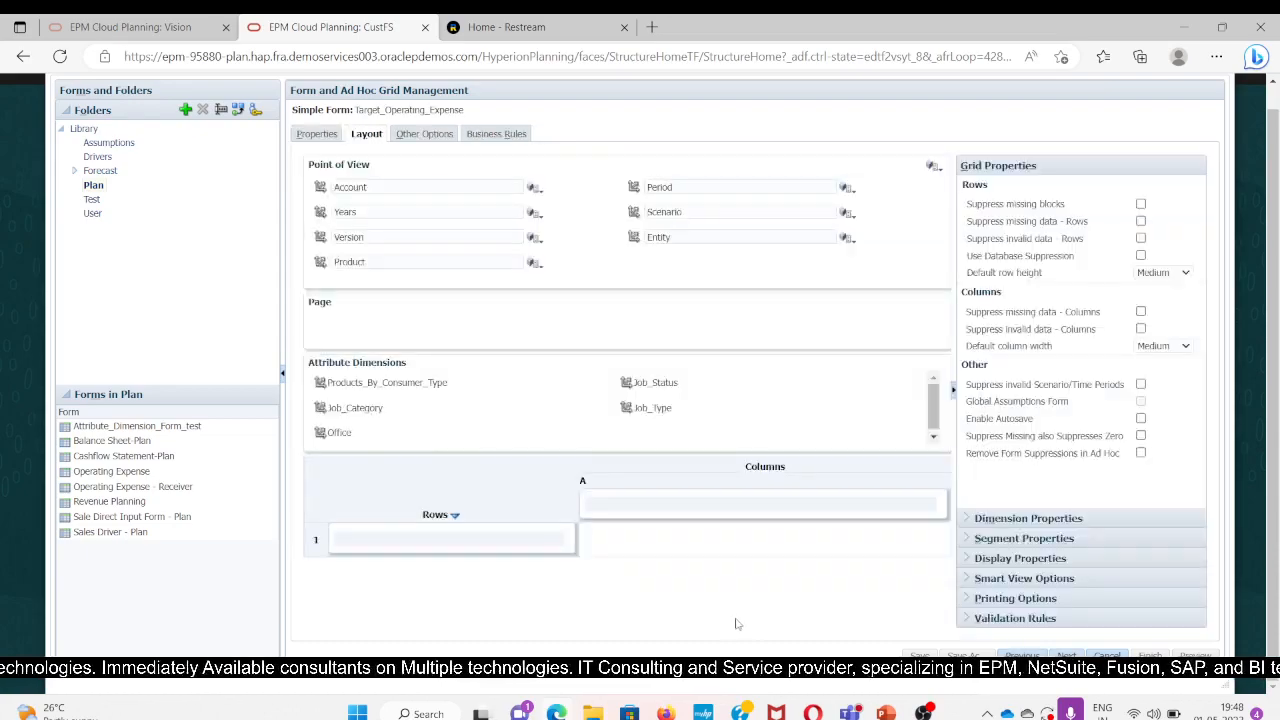
Place the Account dimension in the form's rows and the Years and Period dimensions in its columns.
drag(320, 190, 465, 515)
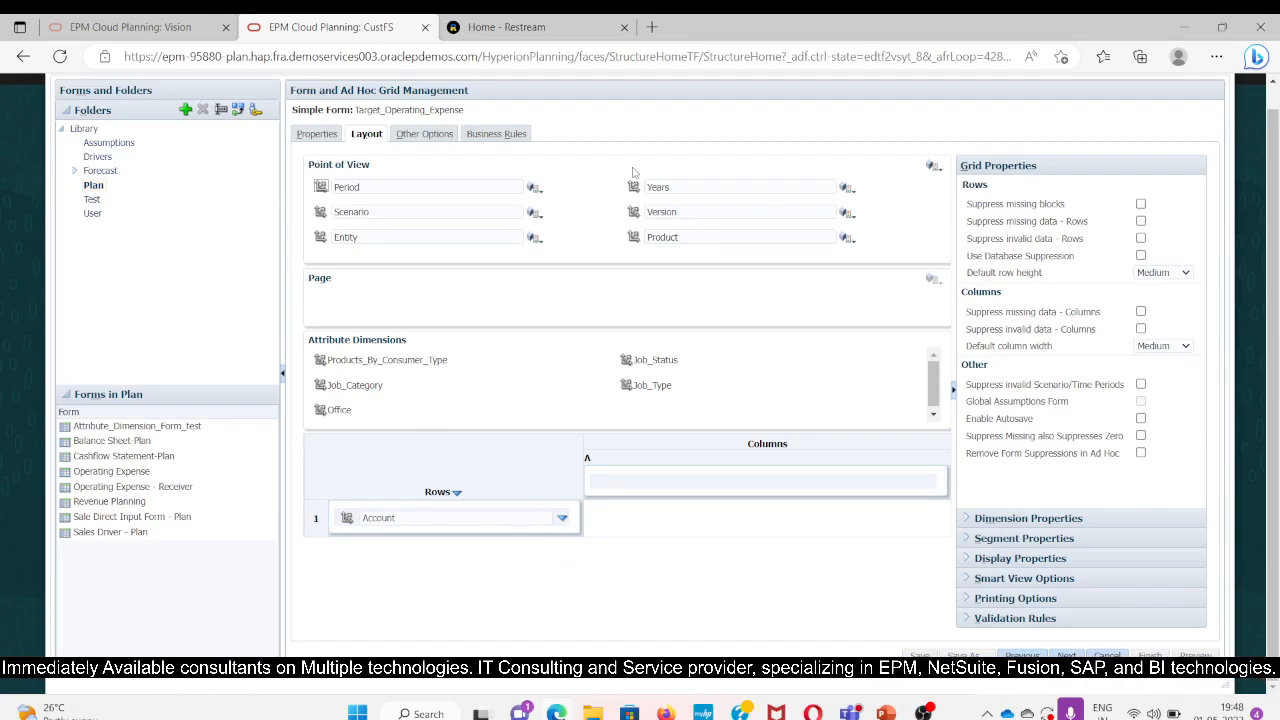
drag(632, 183, 627, 470)
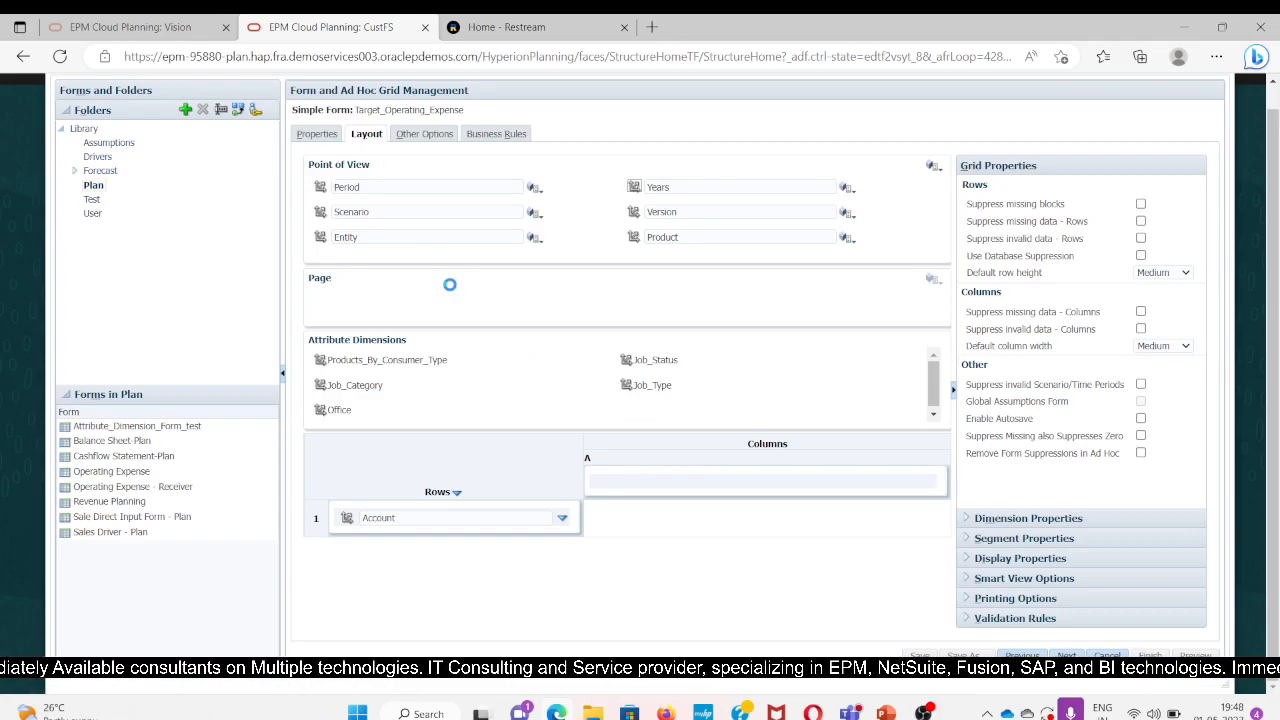
drag(320, 190, 590, 490)
Move the Entity and Product dimensions from the Point of View to the Page area.
scroll(532, 450, up, 1)
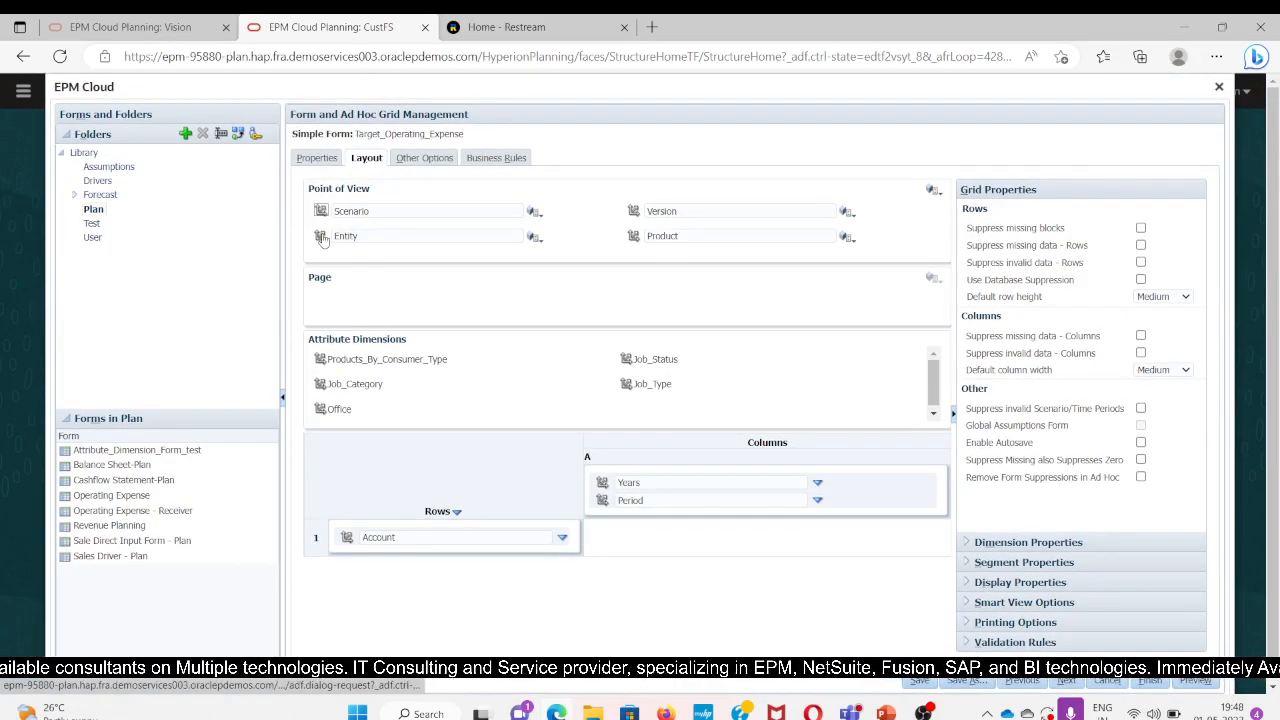
drag(320, 236, 323, 288)
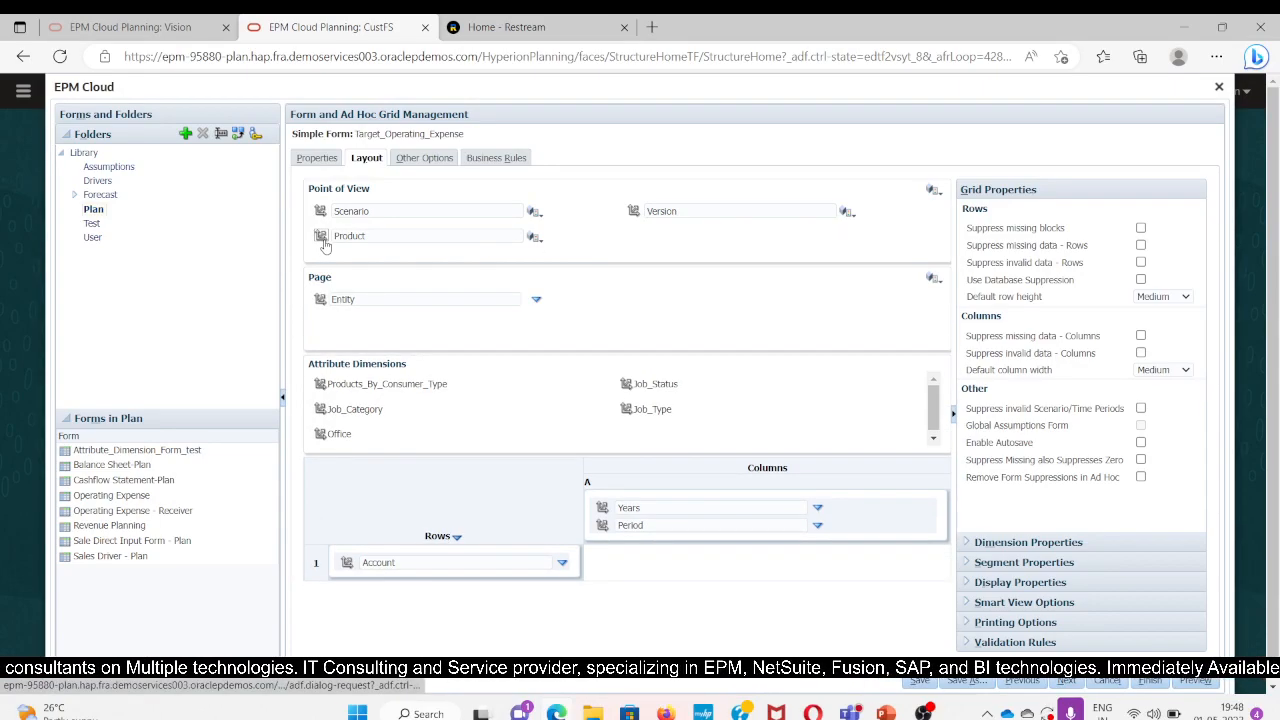
drag(321, 238, 637, 358)
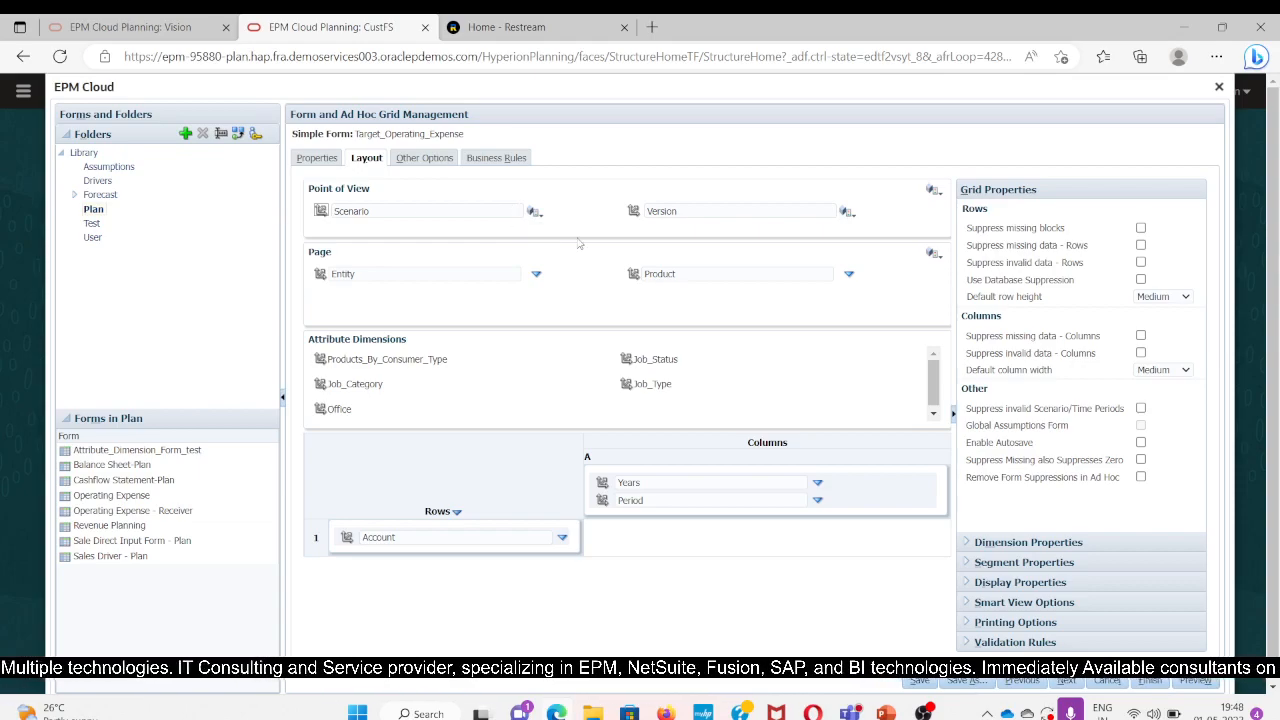
Move the Scenario dimension from the Point of View to the Page area and set the Version to Working.
drag(321, 213, 468, 307)
click(532, 213)
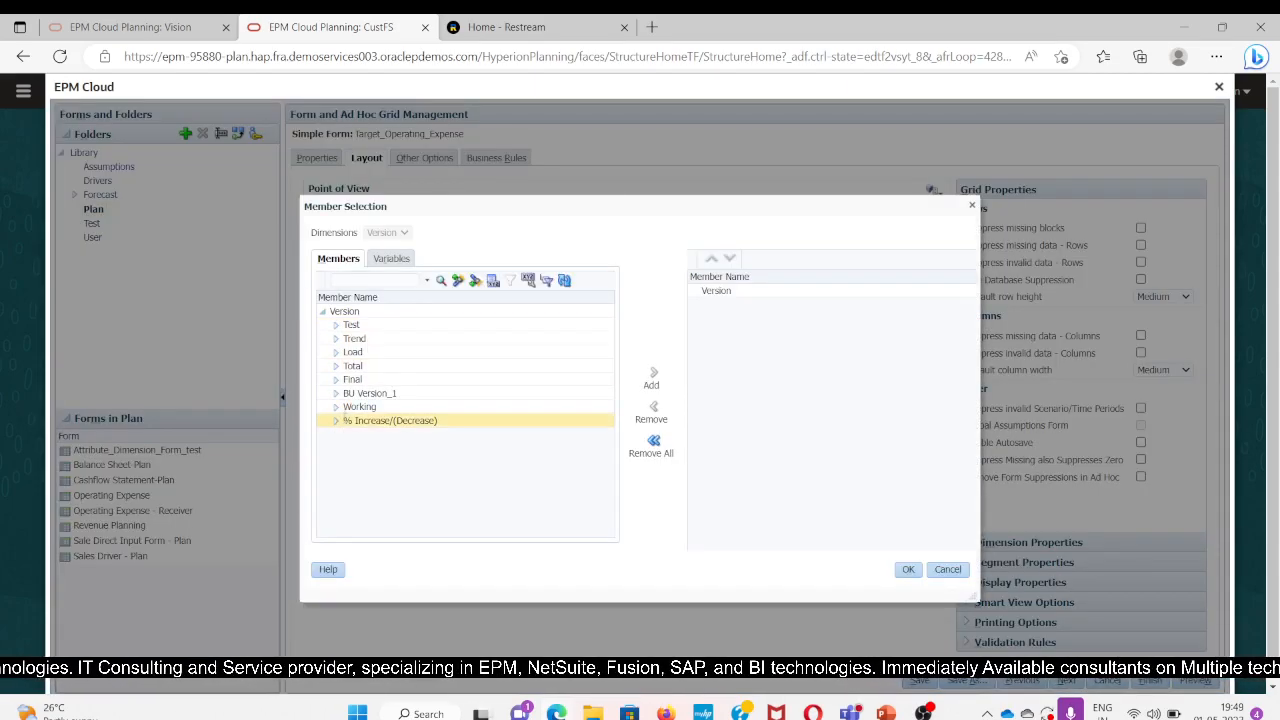
click(345, 407)
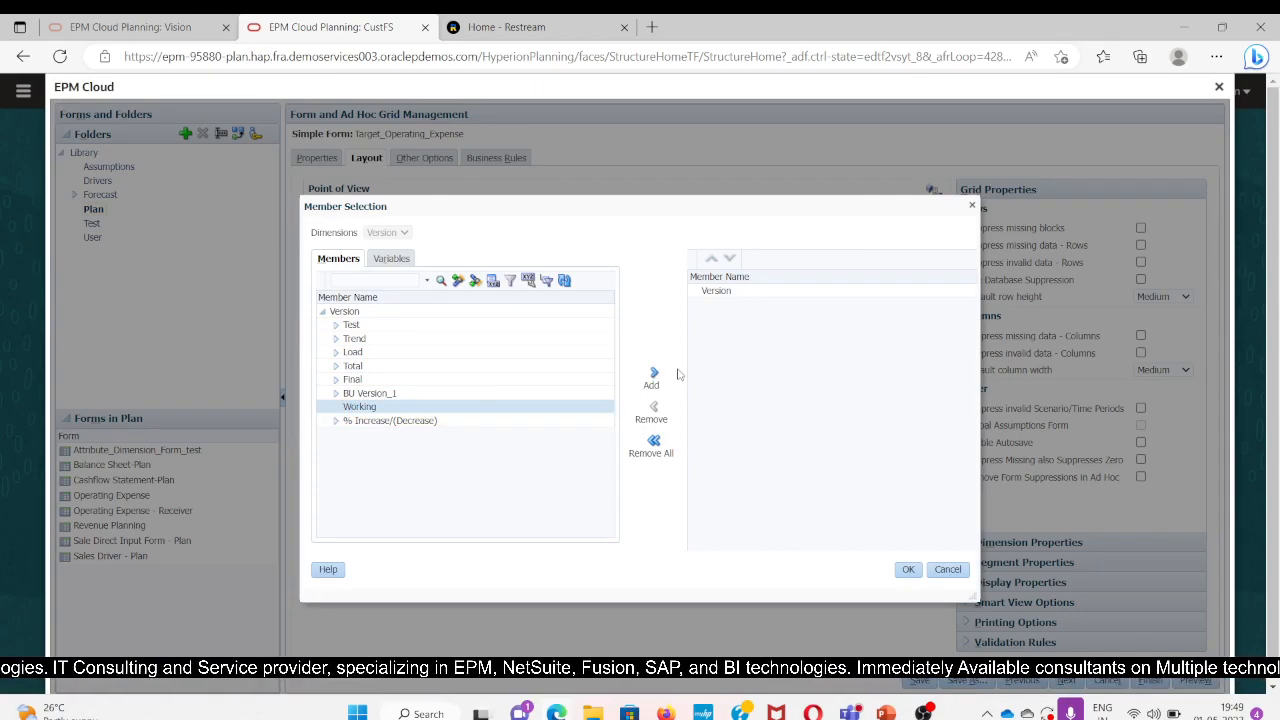
click(654, 378)
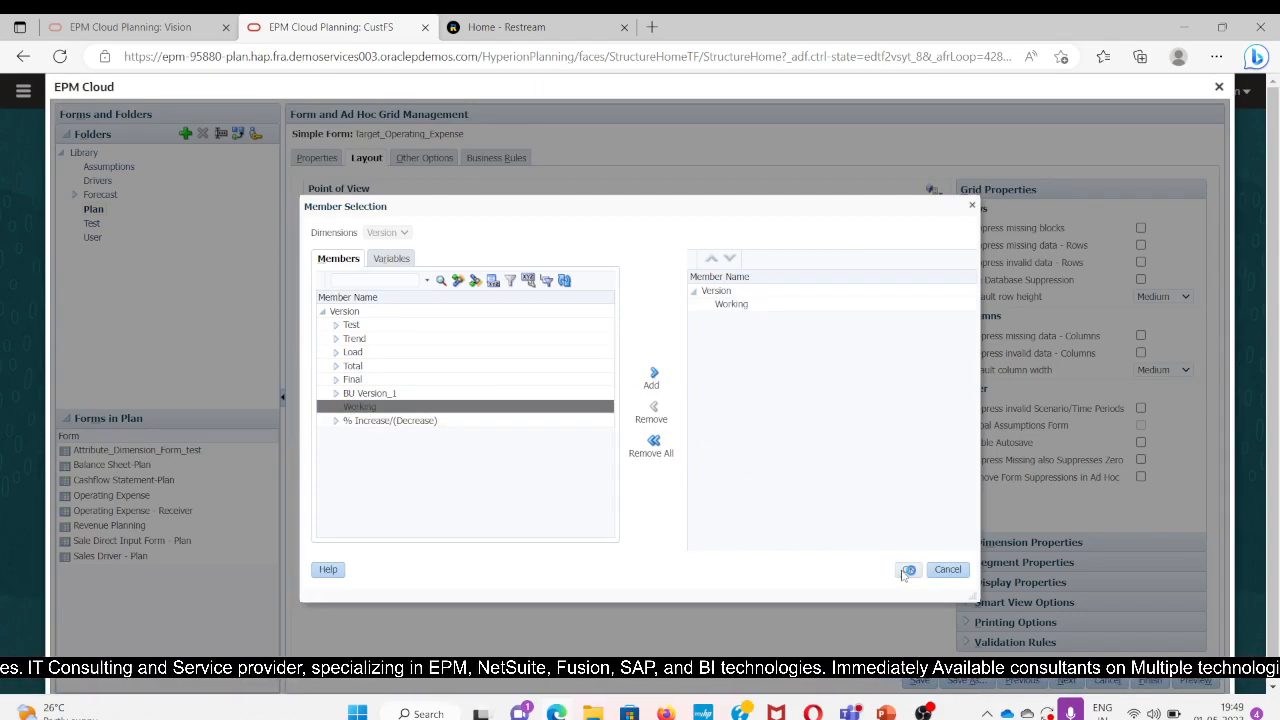
click(907, 569)
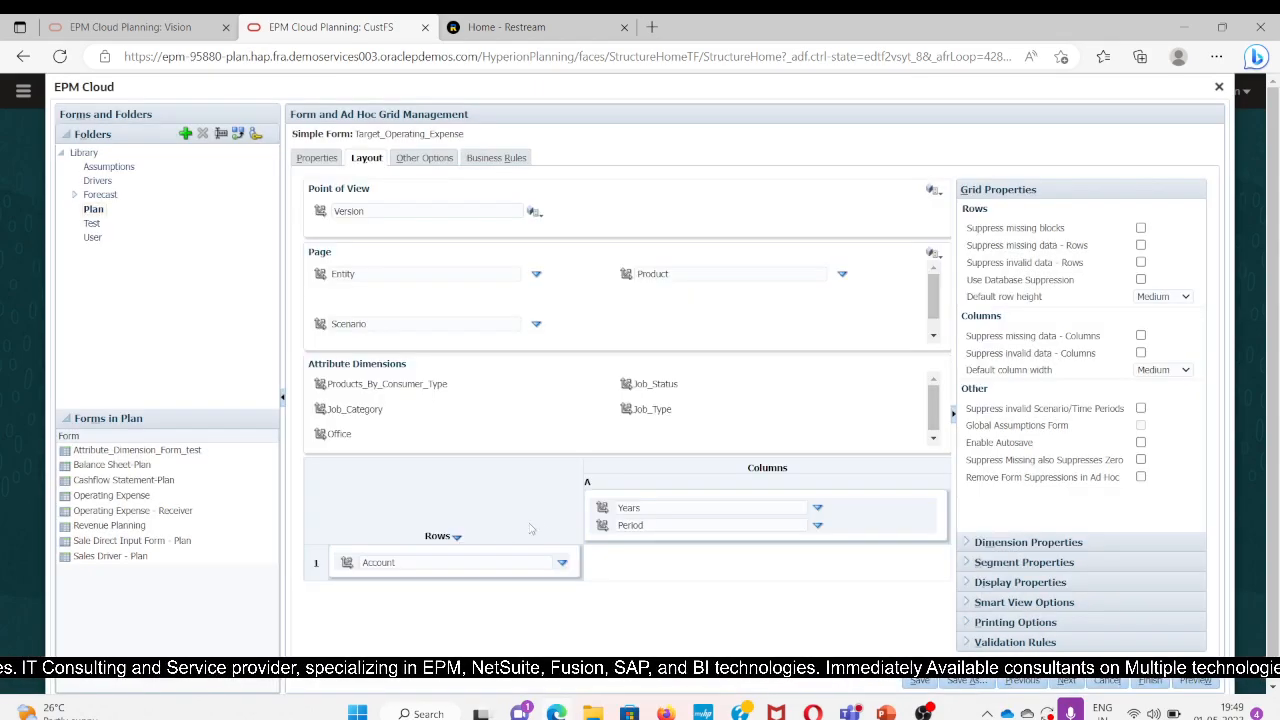
Set the Entity page selection to SKANSKA Entity with its descendants, using Descendants (inc).
click(537, 276)
click(568, 277)
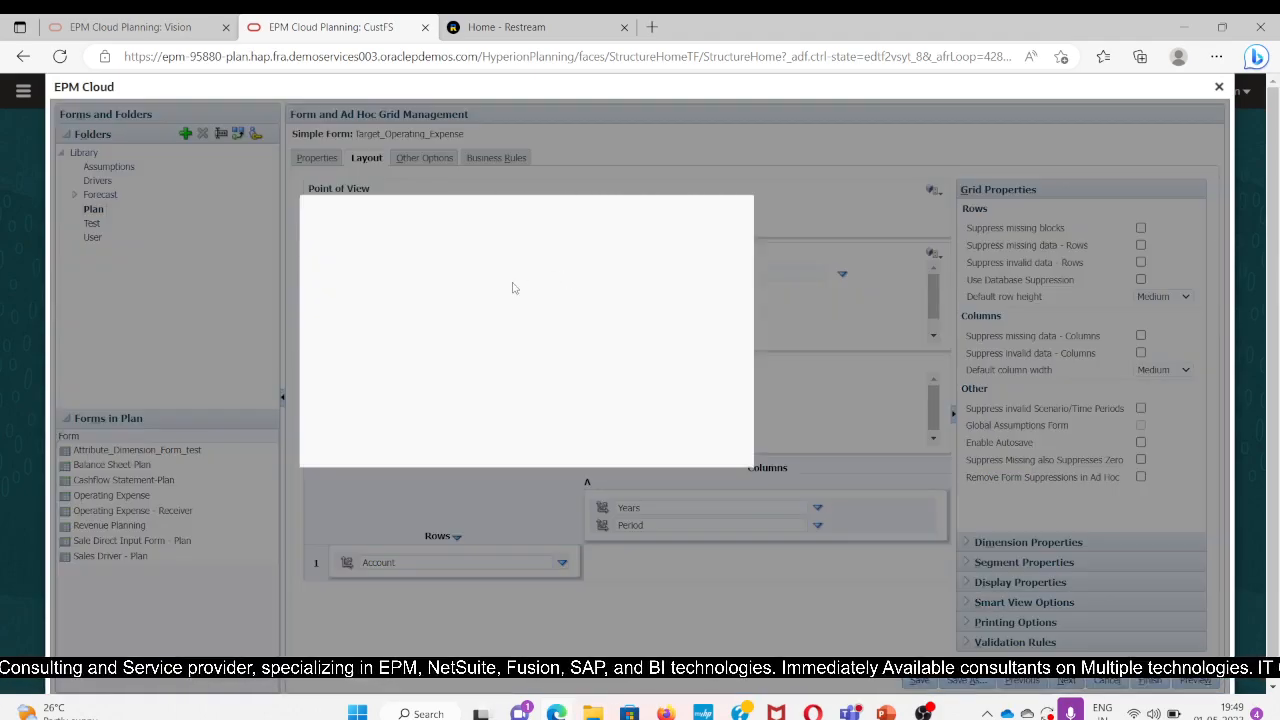
click(337, 338)
click(364, 354)
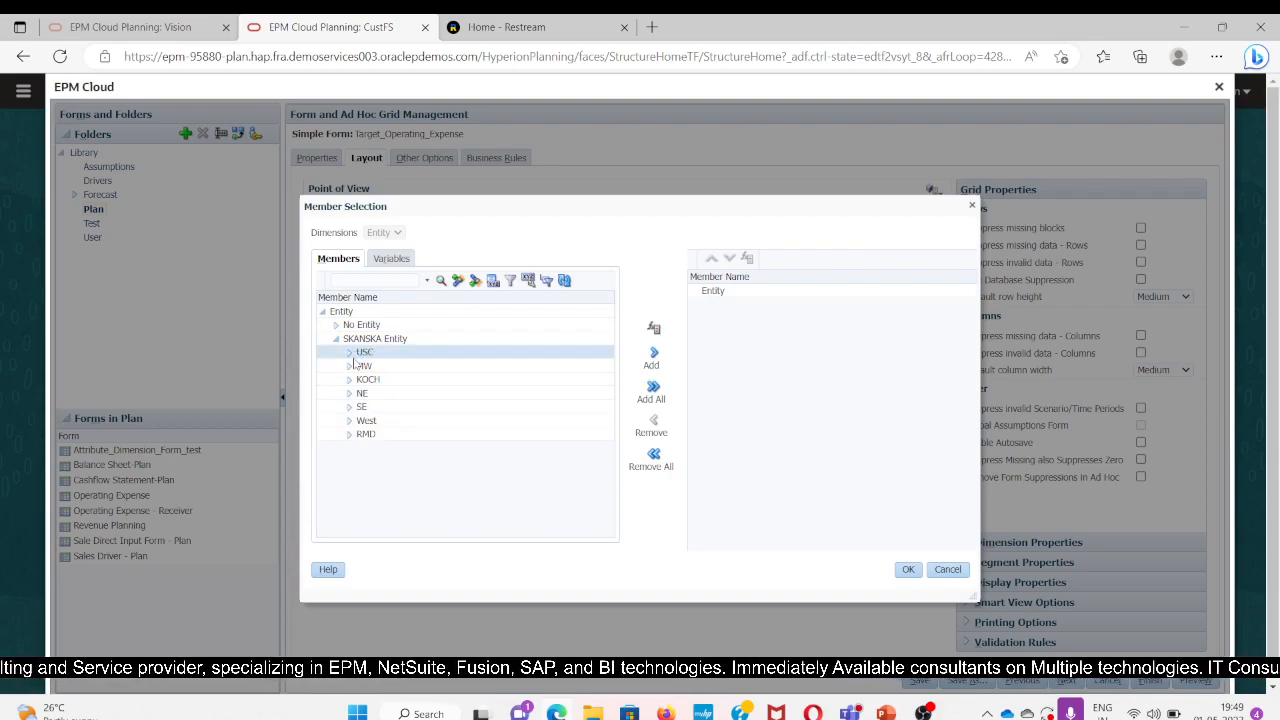
click(349, 353)
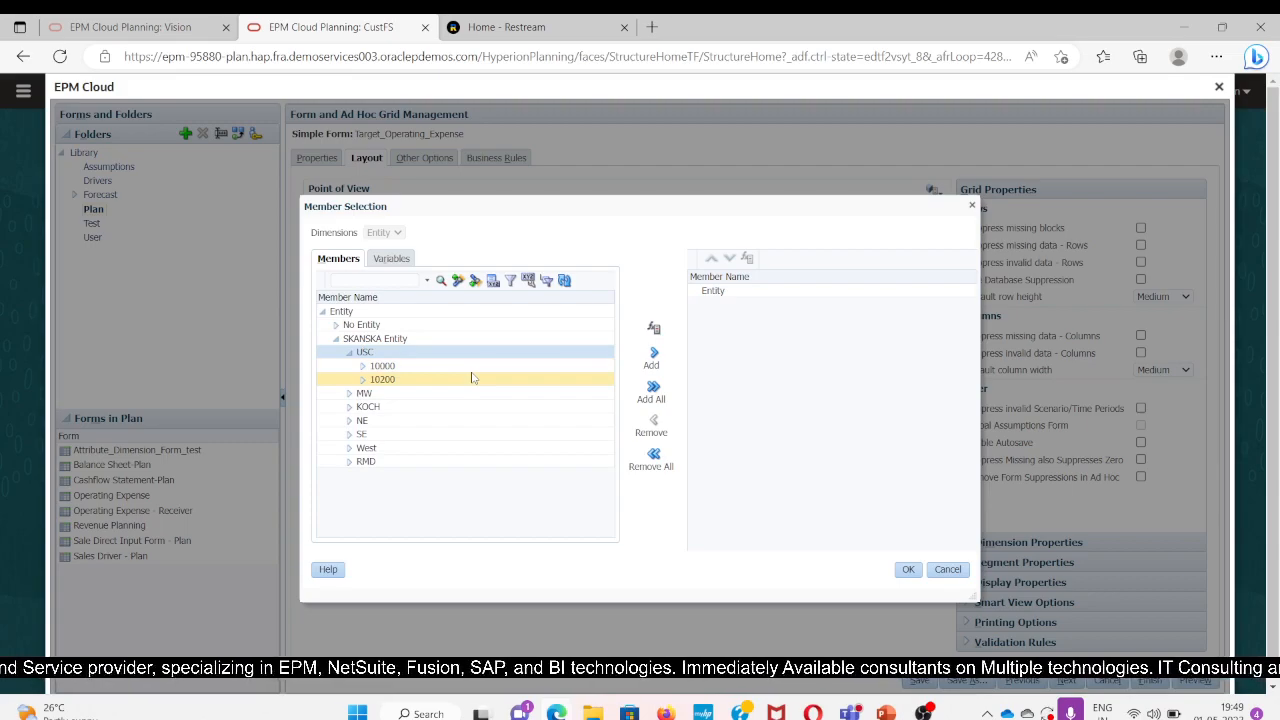
click(405, 365)
click(394, 342)
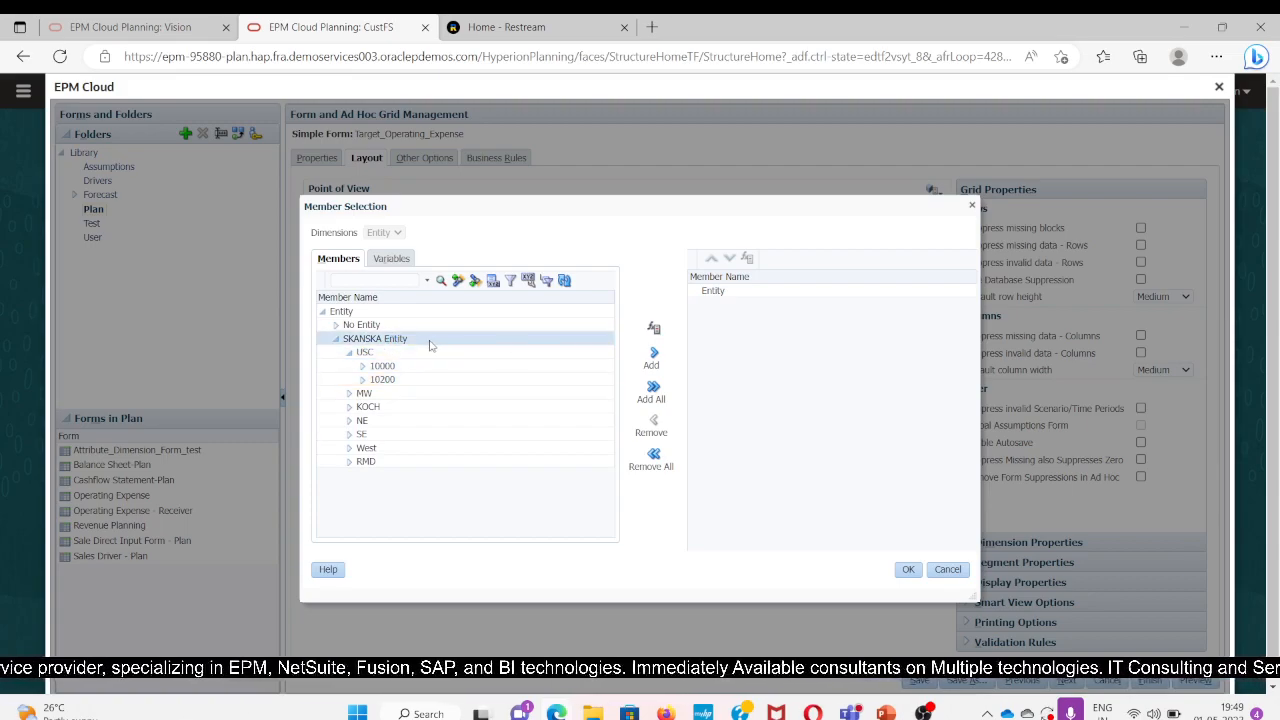
click(655, 331)
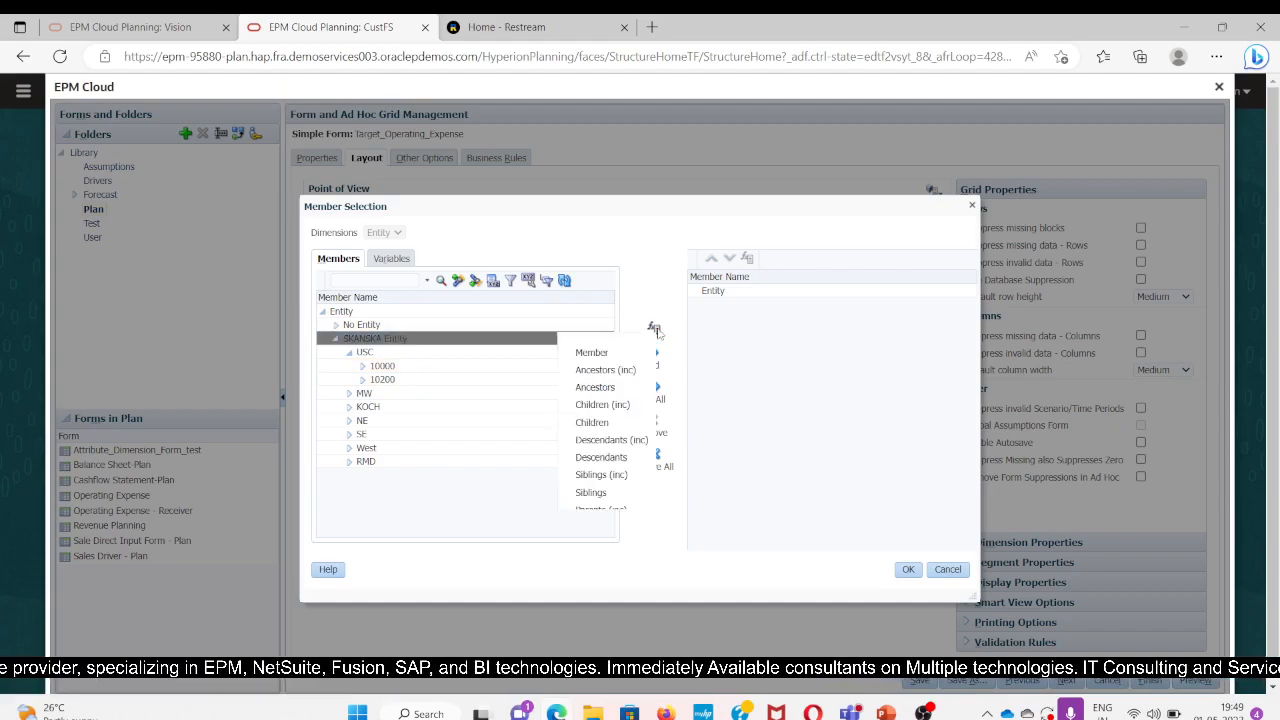
click(568, 440)
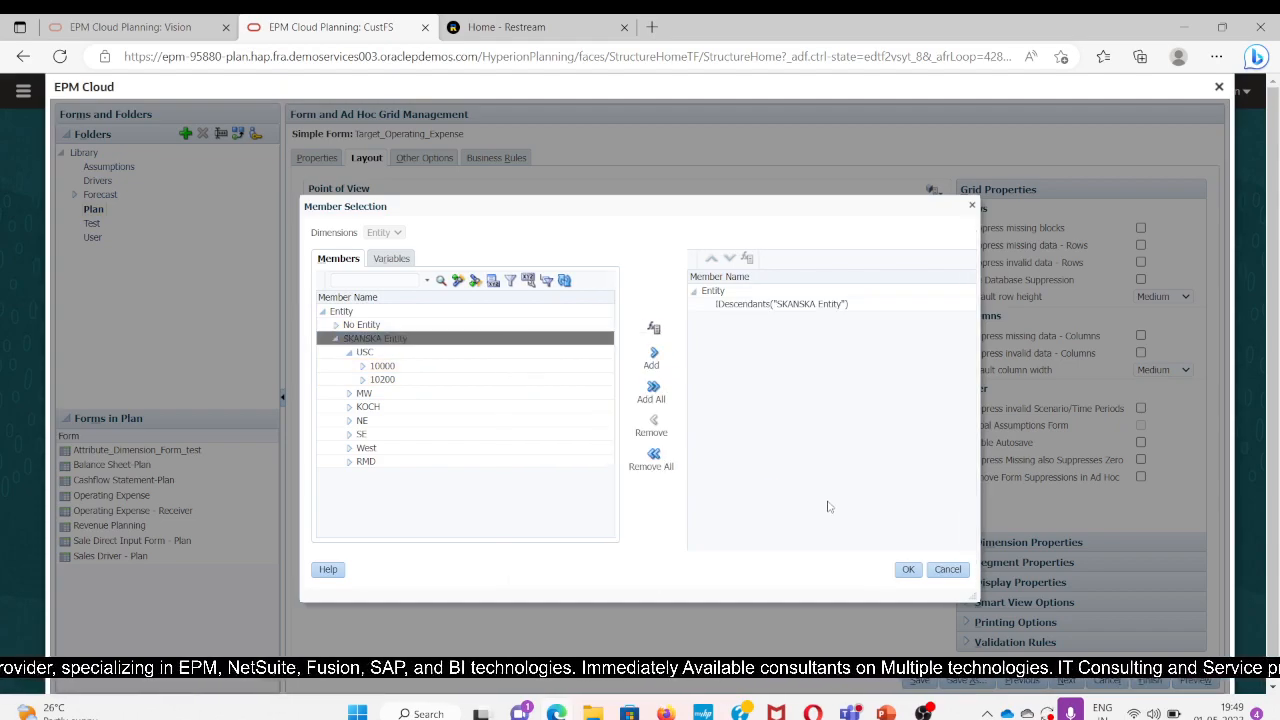
click(903, 570)
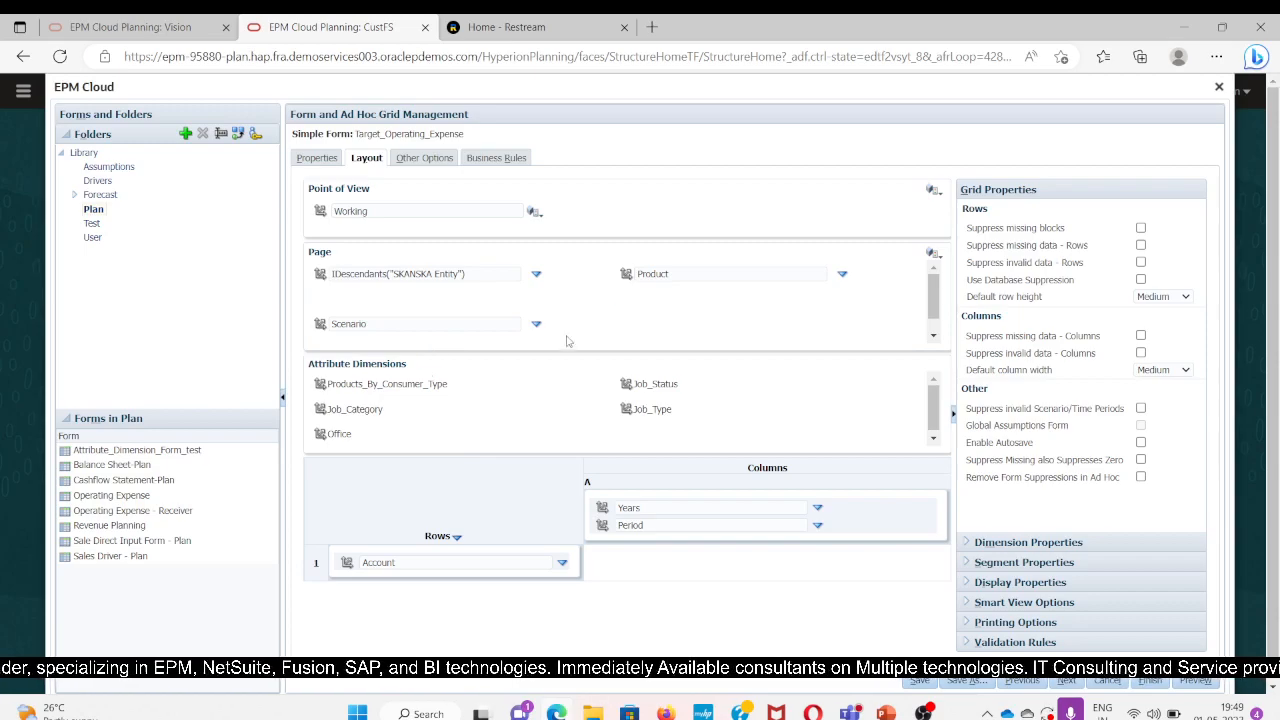
Set the Scenario page selection to the Scenario member and all its descendants, inclusive.
click(537, 327)
click(560, 341)
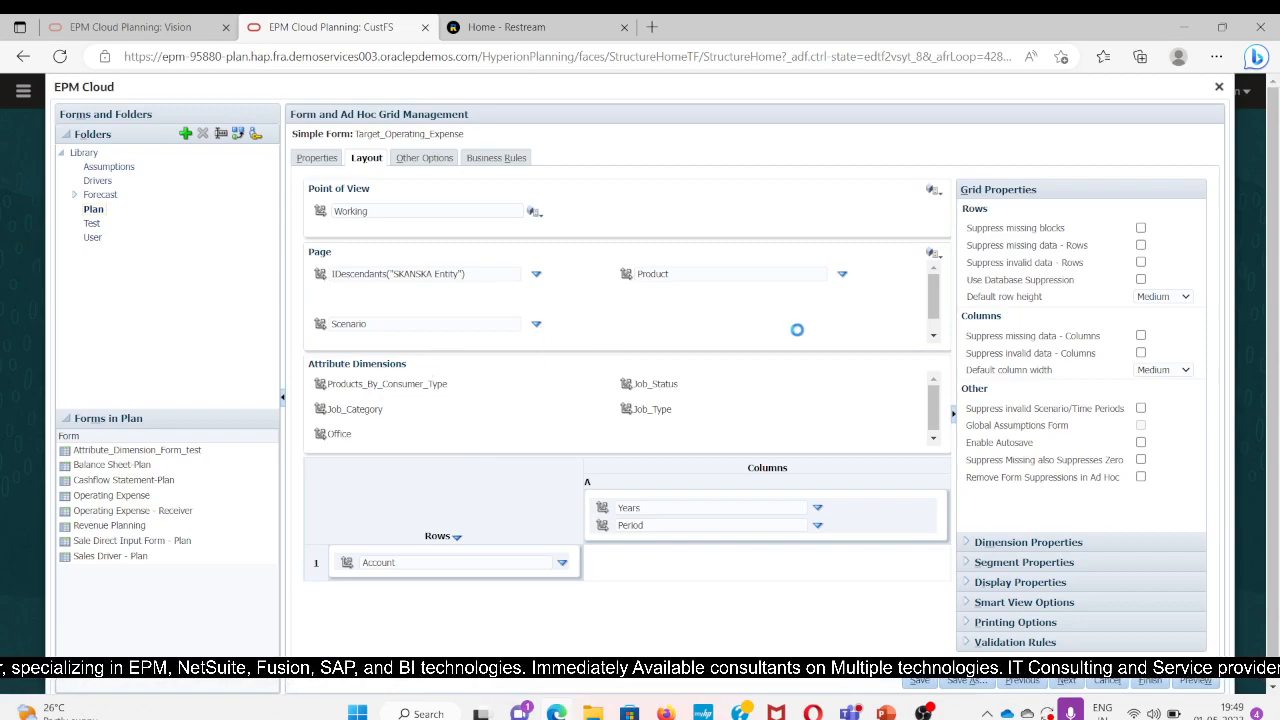
click(408, 313)
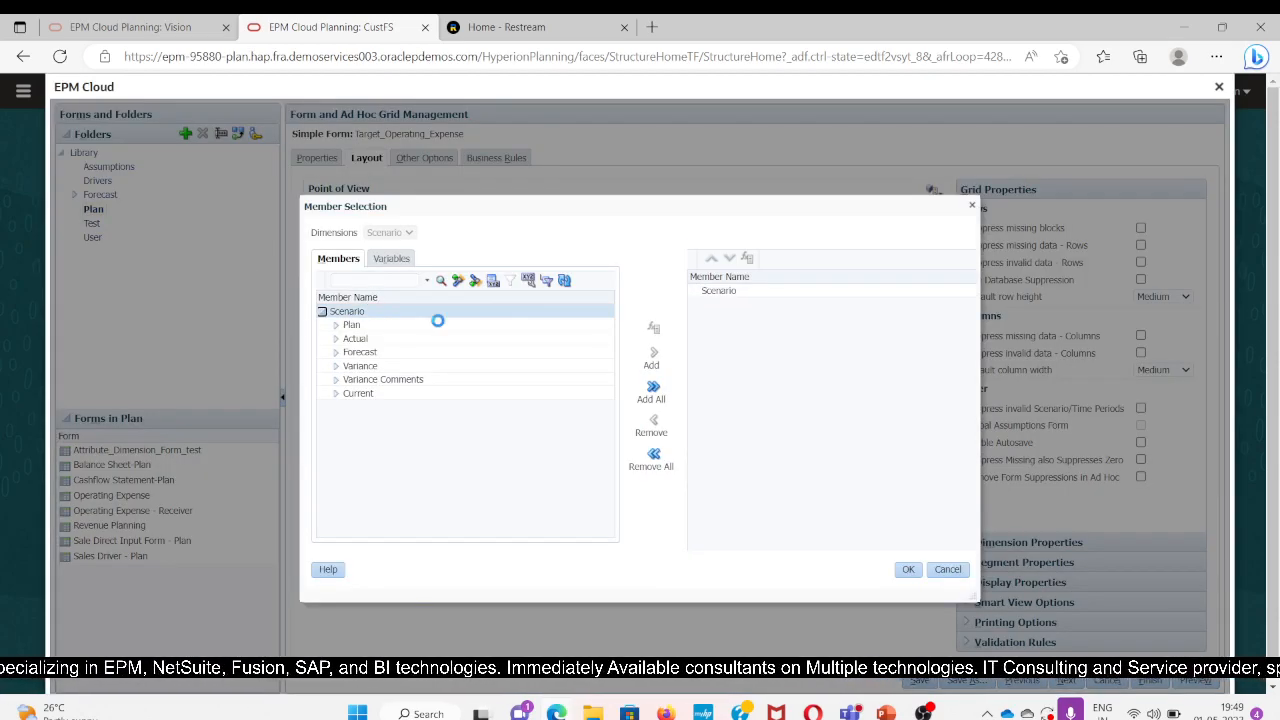
click(654, 328)
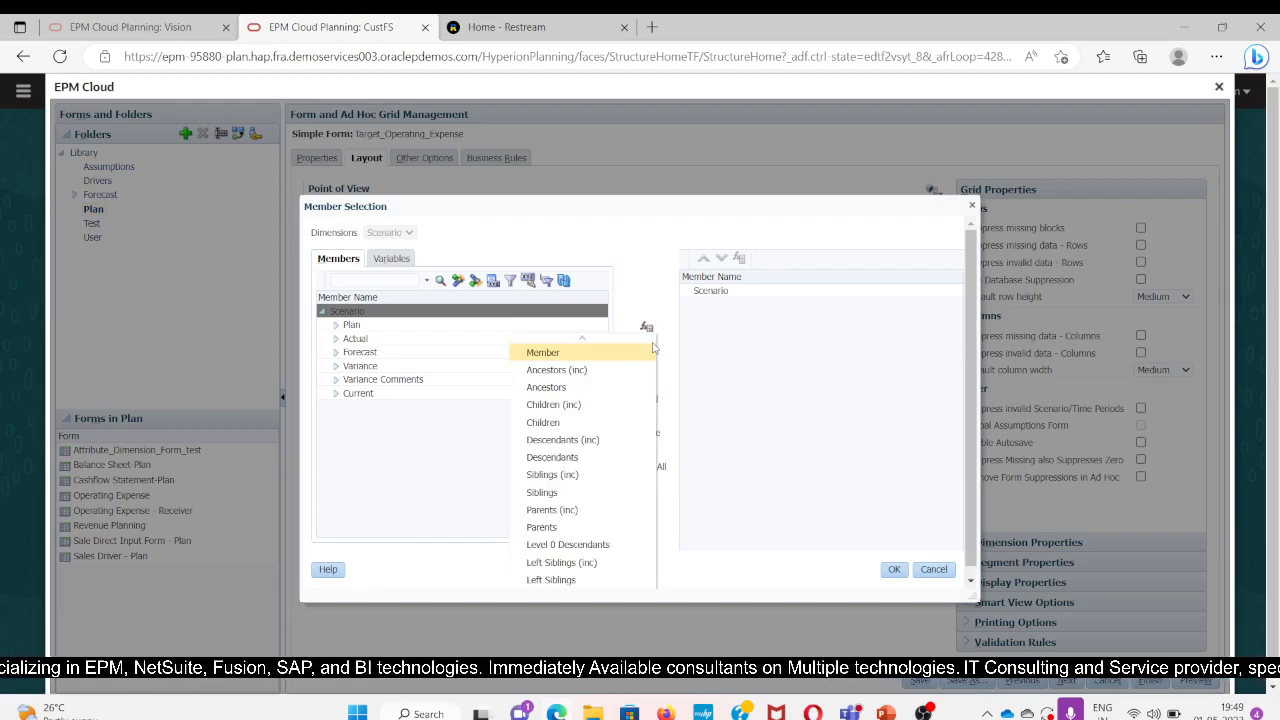
click(592, 438)
click(906, 569)
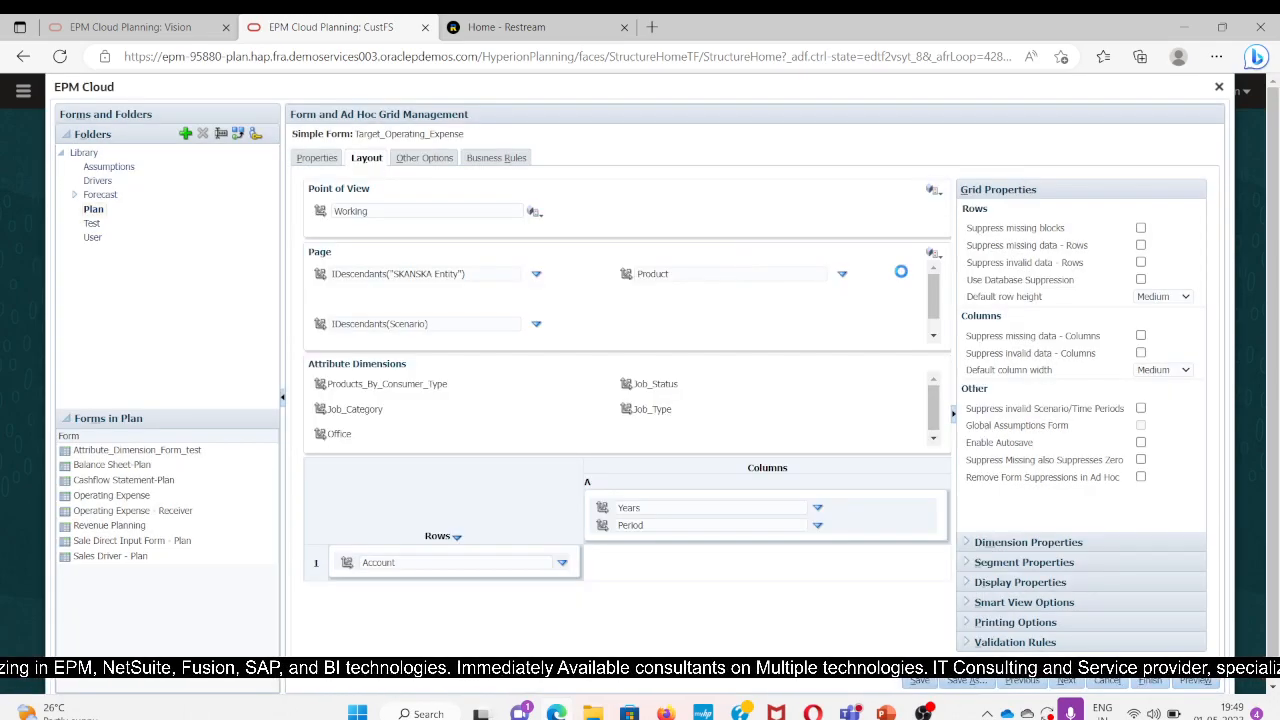
Set the Product page selection to Total_Product and its descendants, inclusive.
click(842, 275)
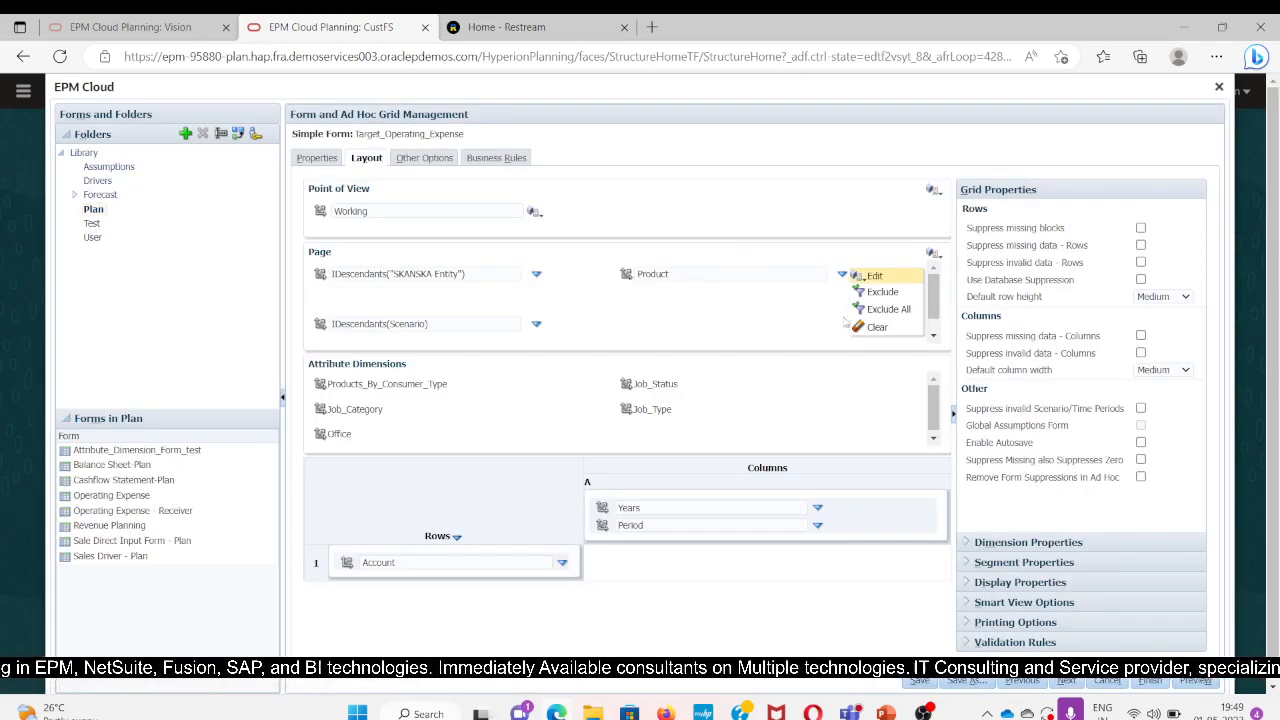
click(891, 278)
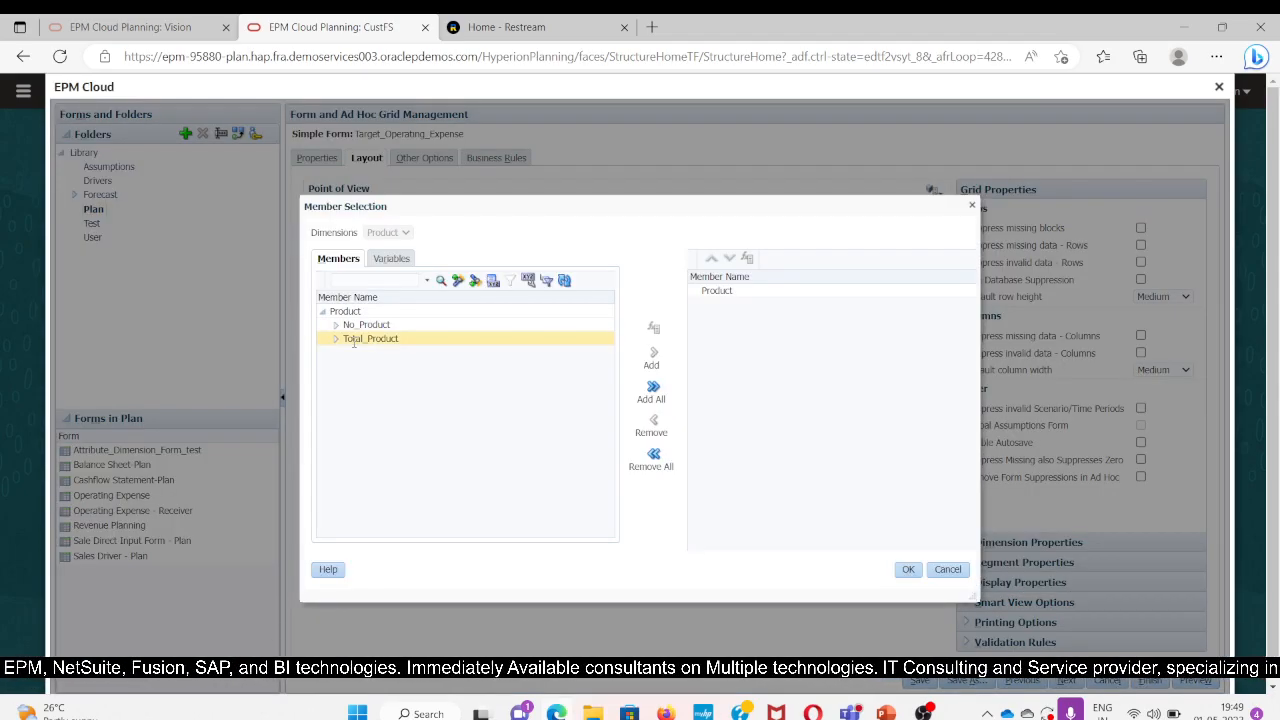
click(353, 341)
click(654, 330)
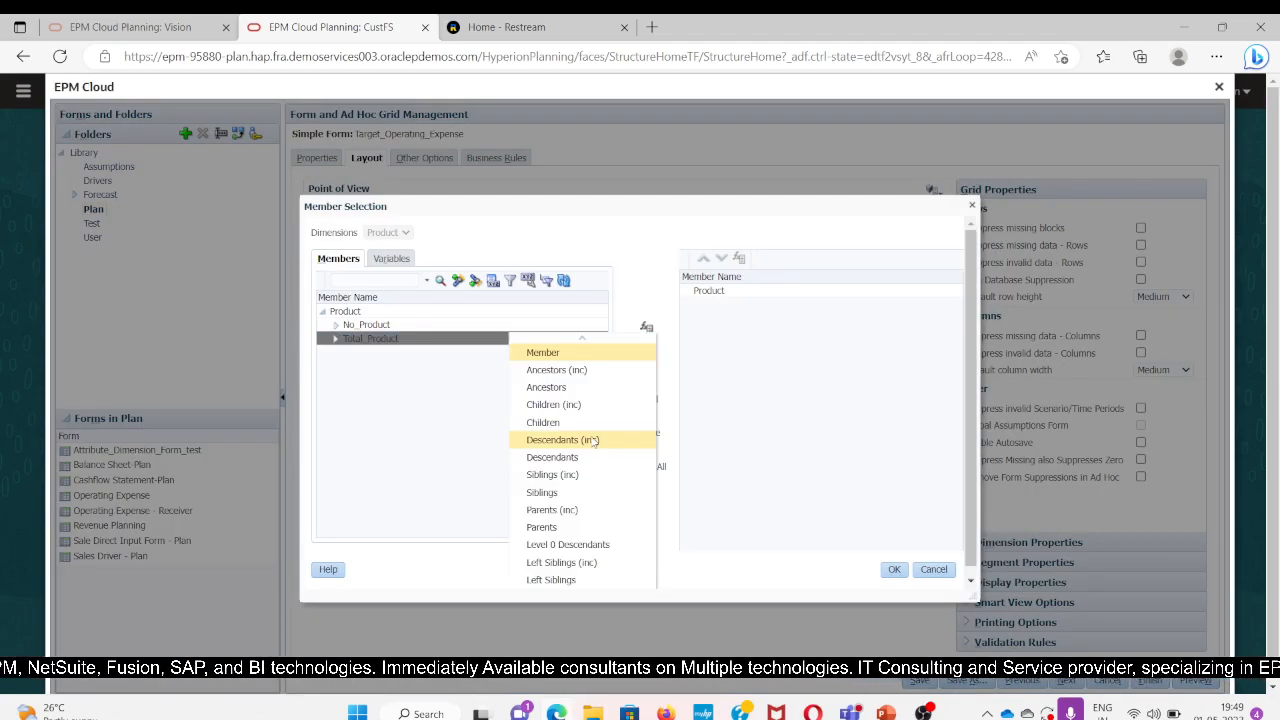
click(575, 440)
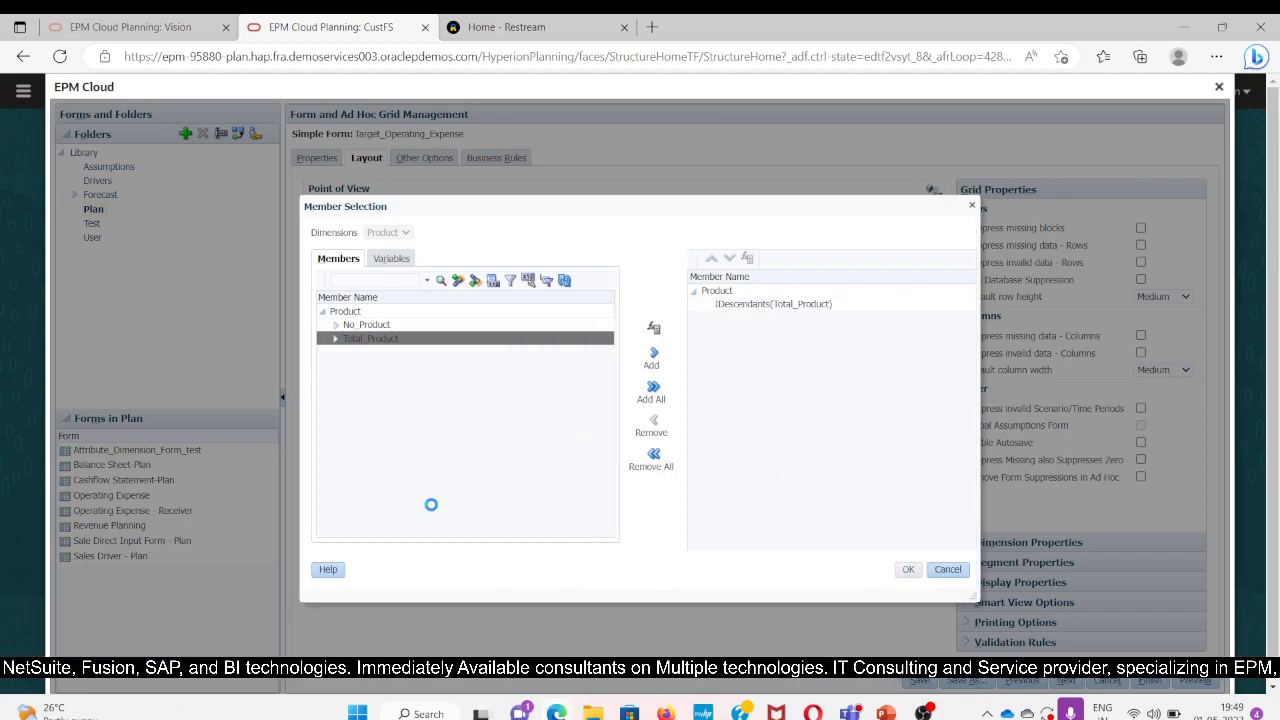
click(908, 569)
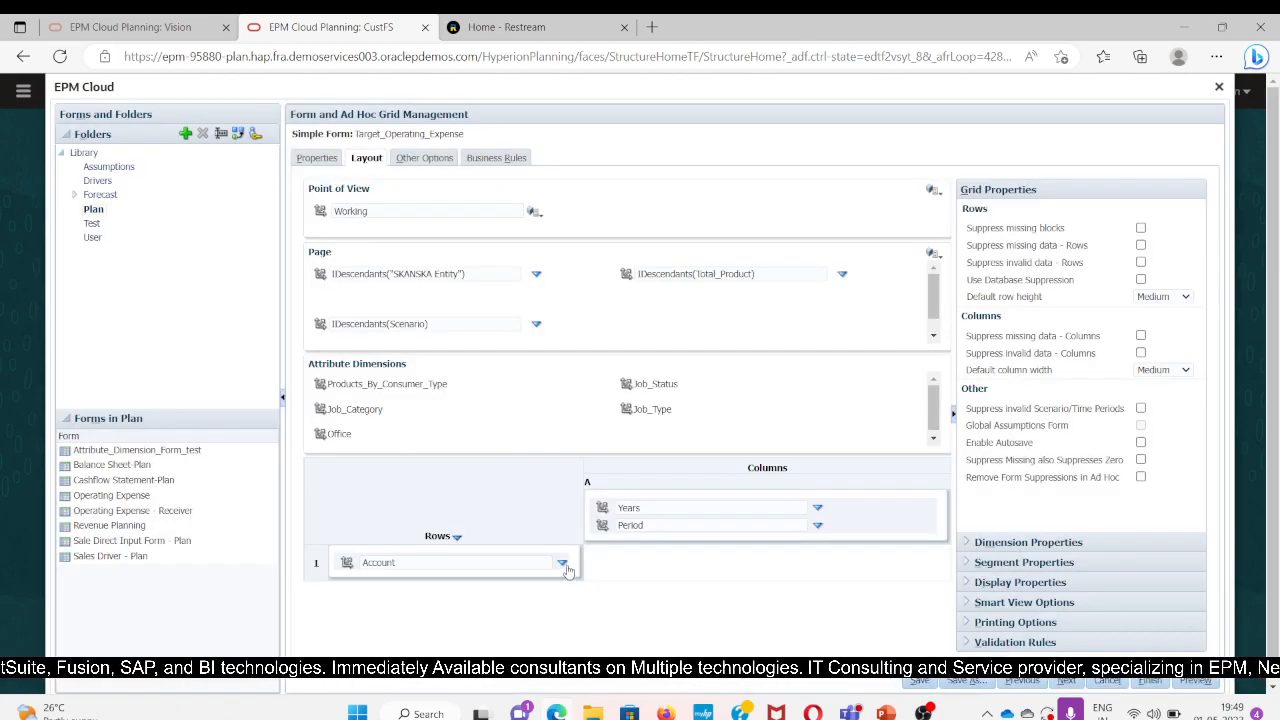
Set the Years dimension in the form's columns to FY24.
click(816, 509)
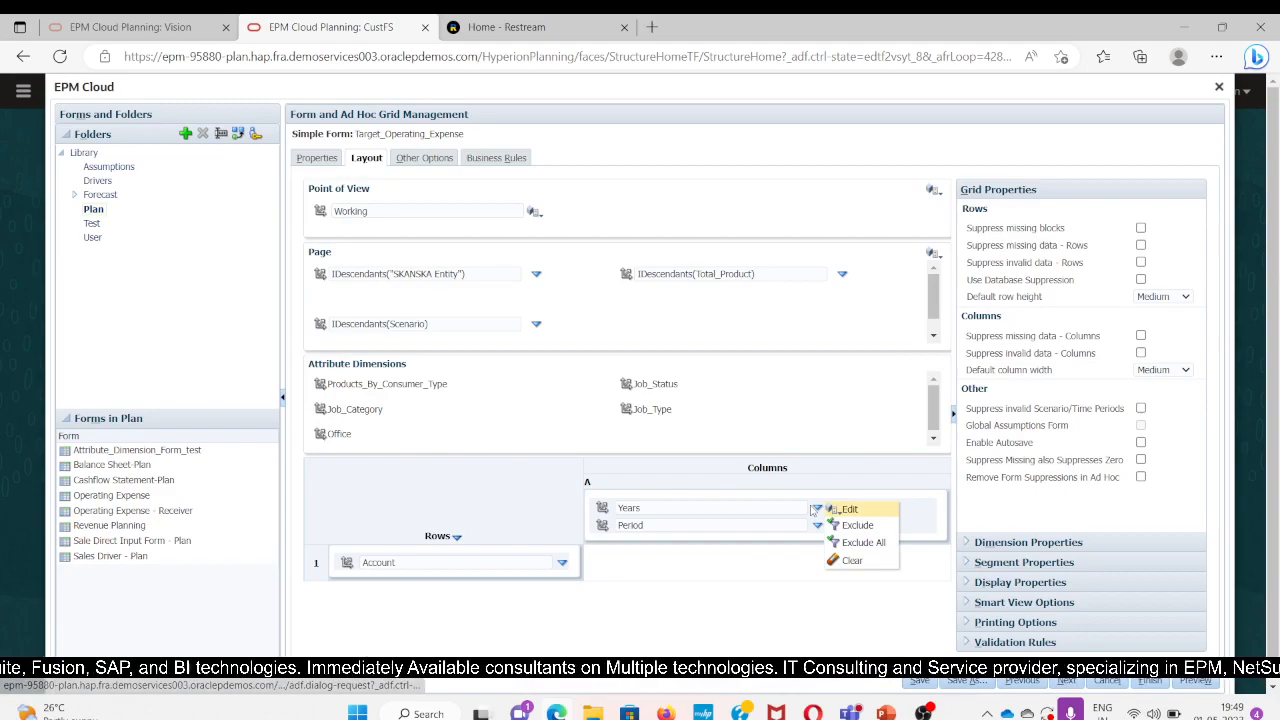
click(846, 510)
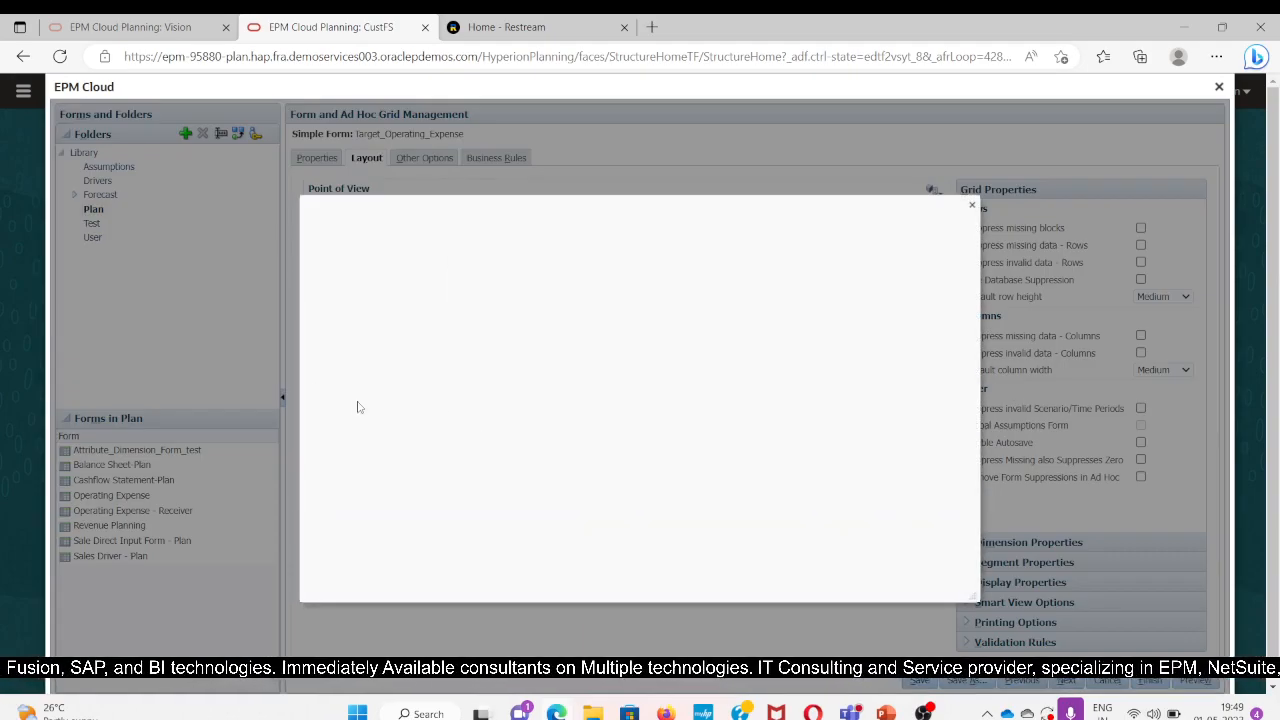
click(353, 380)
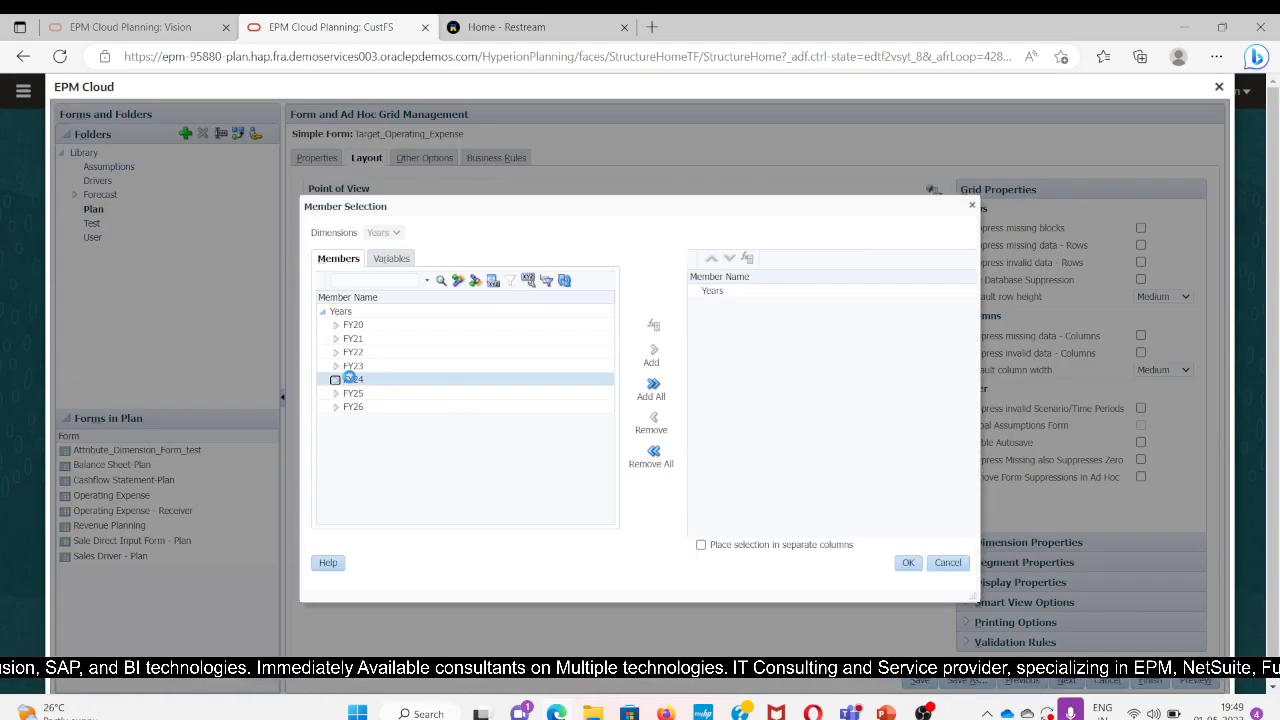
click(653, 357)
click(908, 562)
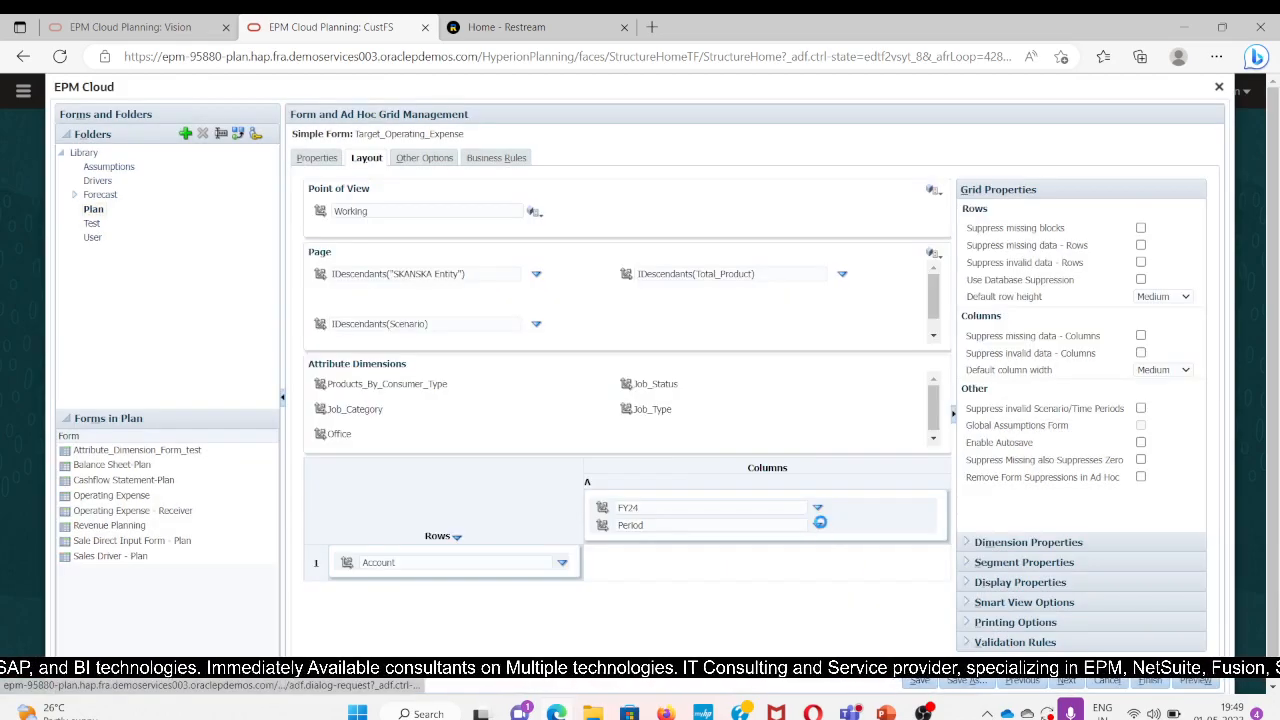
Set the Period dimension in the columns to Q1 under YearTotal and its descendants, inclusive.
click(818, 525)
click(848, 527)
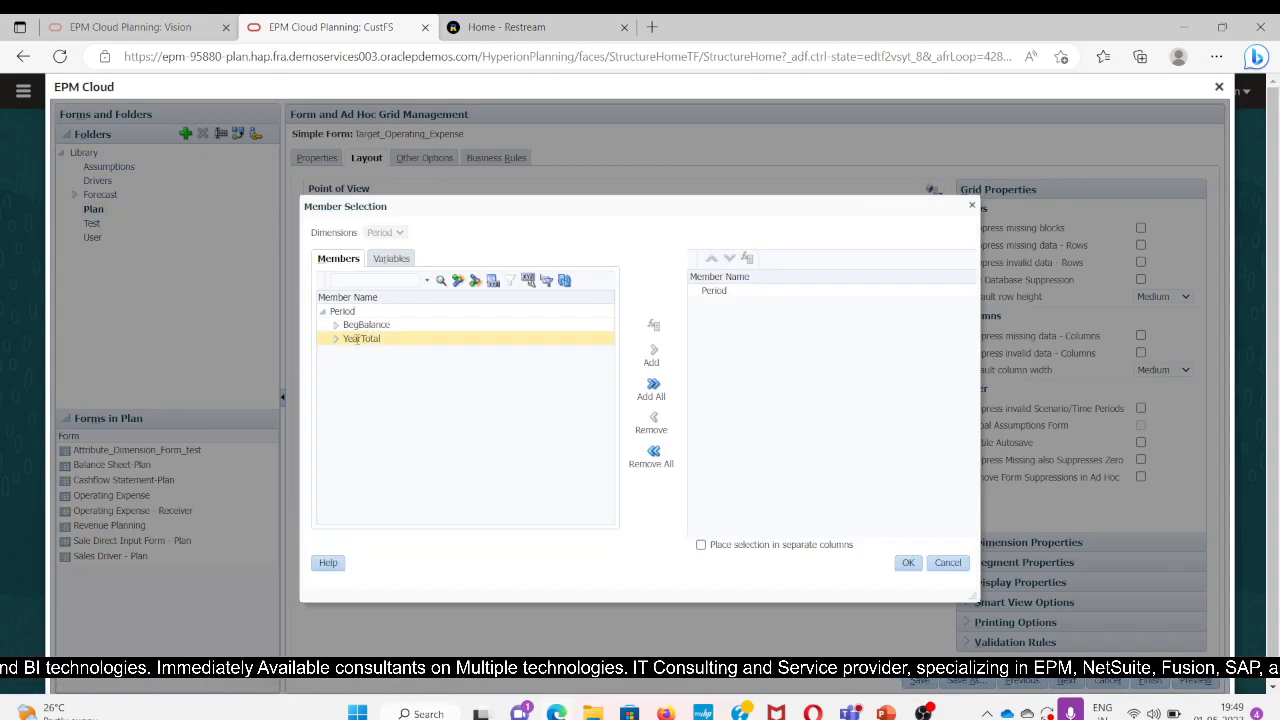
click(336, 339)
click(568, 346)
click(653, 349)
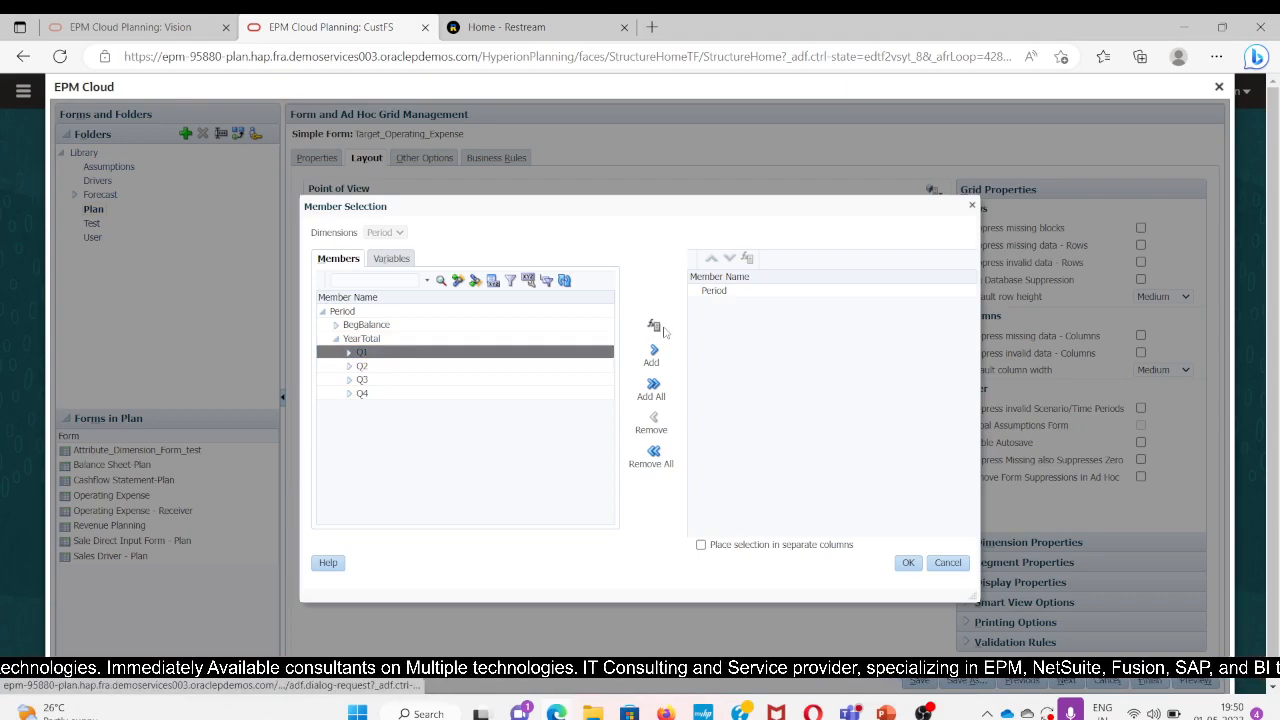
click(566, 438)
click(908, 562)
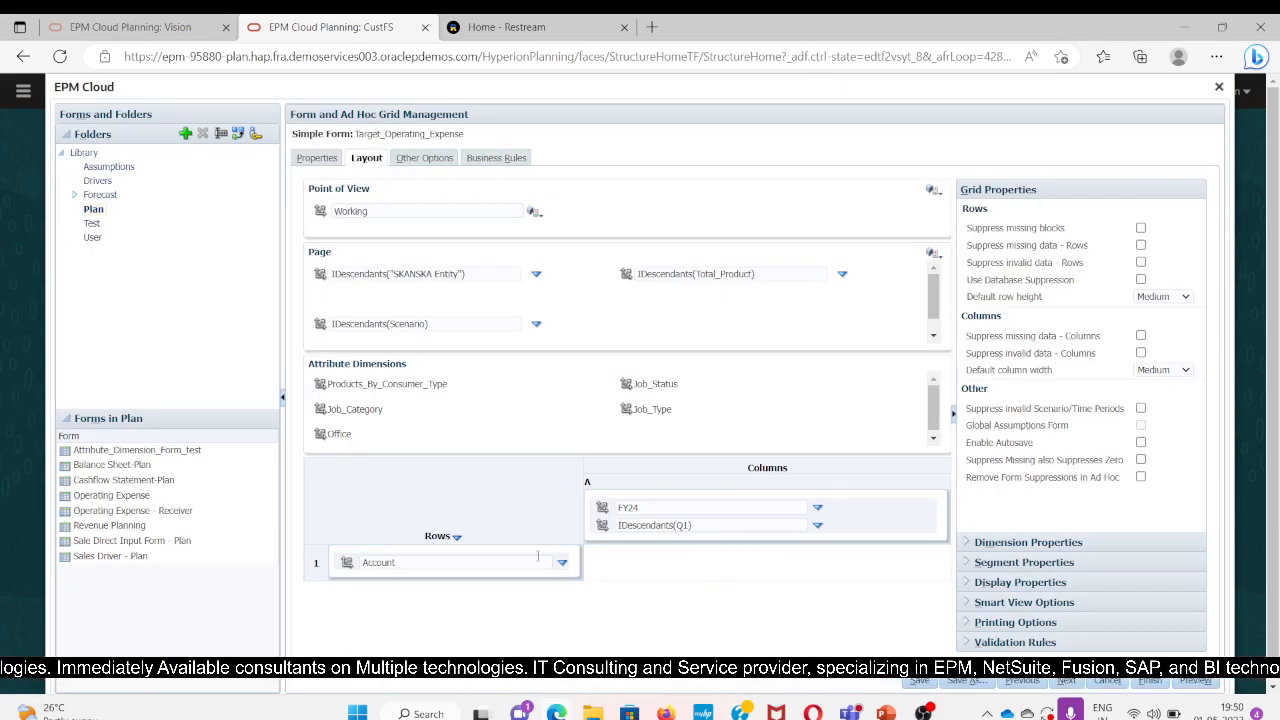
Set the Account rows to member 60000 and its descendants, inclusive, and enable the Alias display for the Account dimension.
click(562, 563)
click(615, 566)
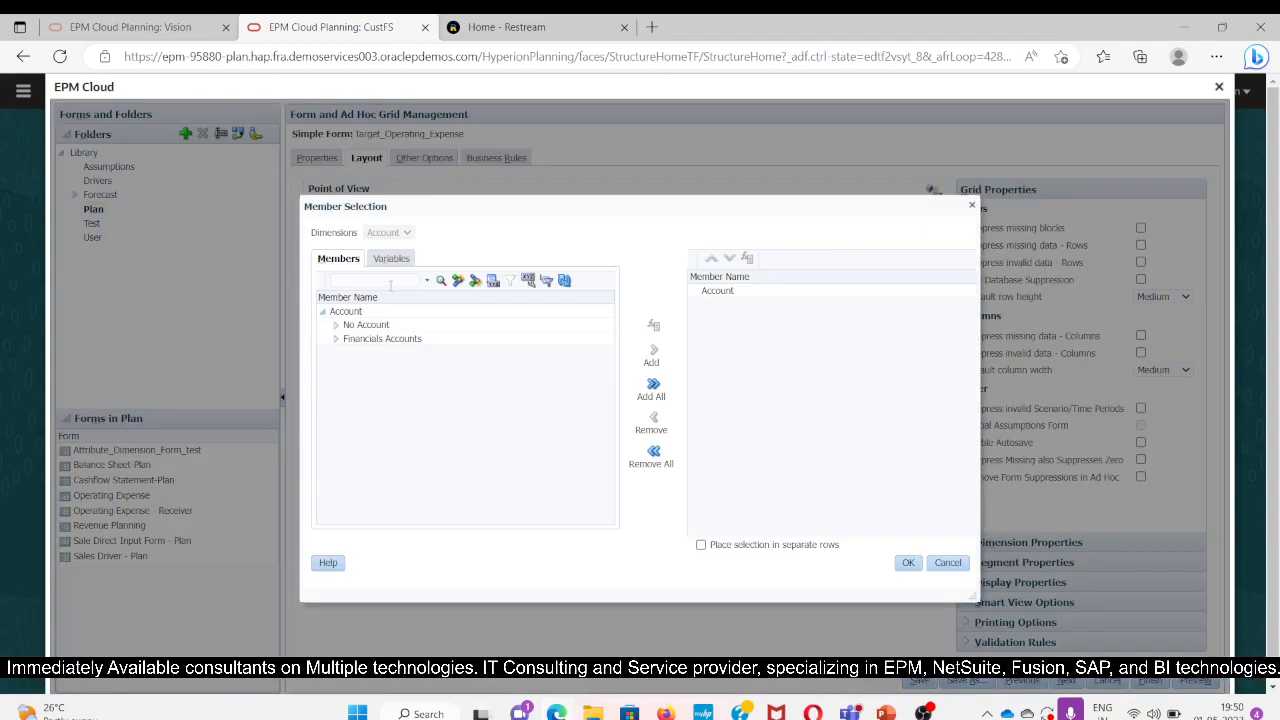
click(388, 281)
text(60000)
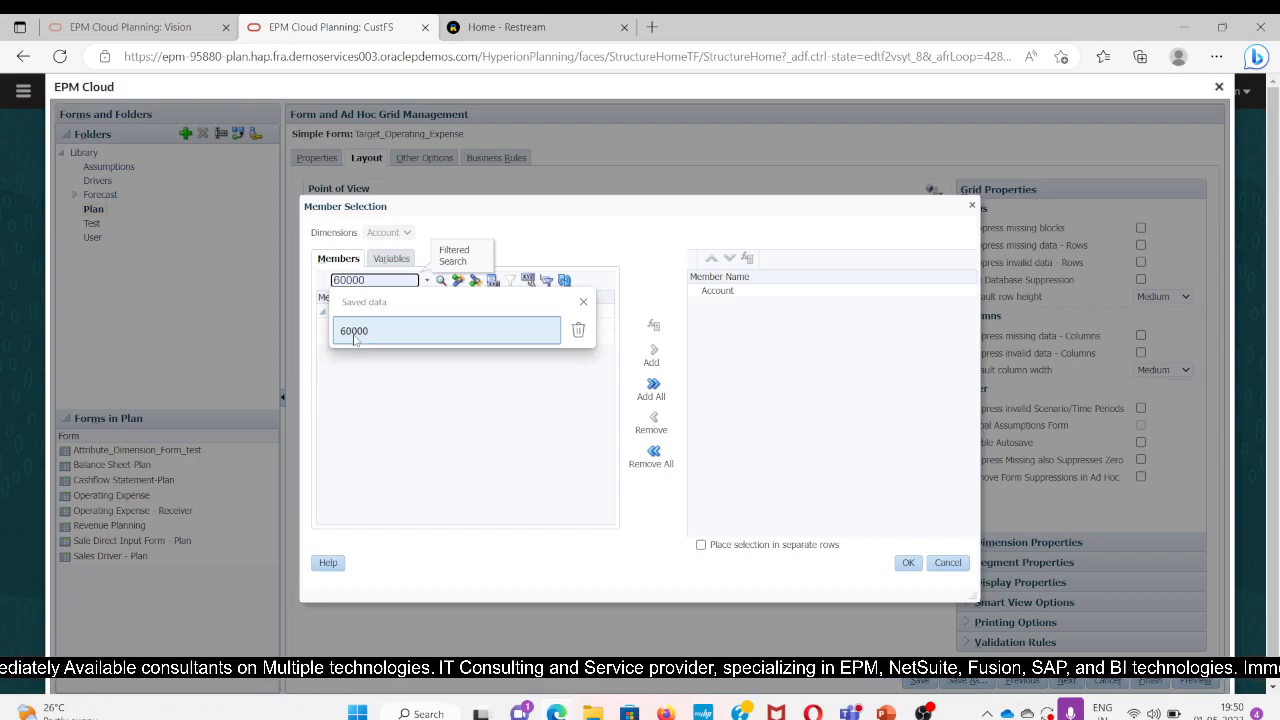
click(356, 336)
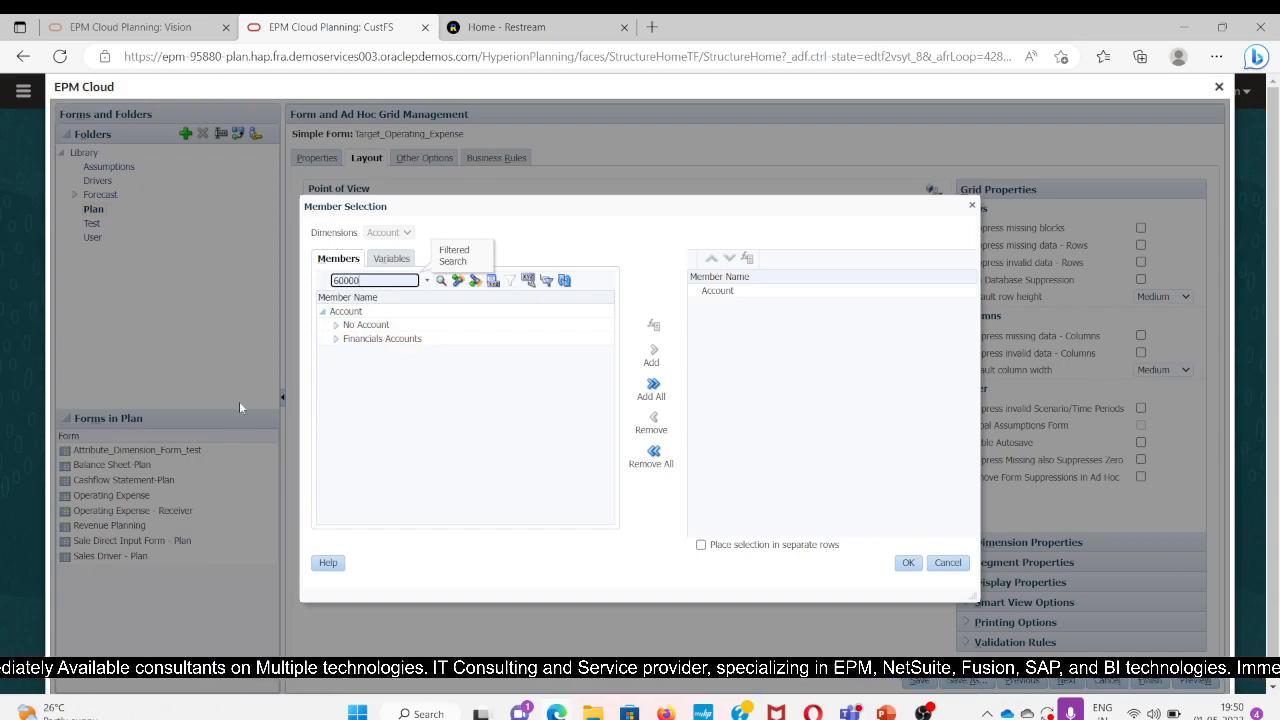
click(443, 282)
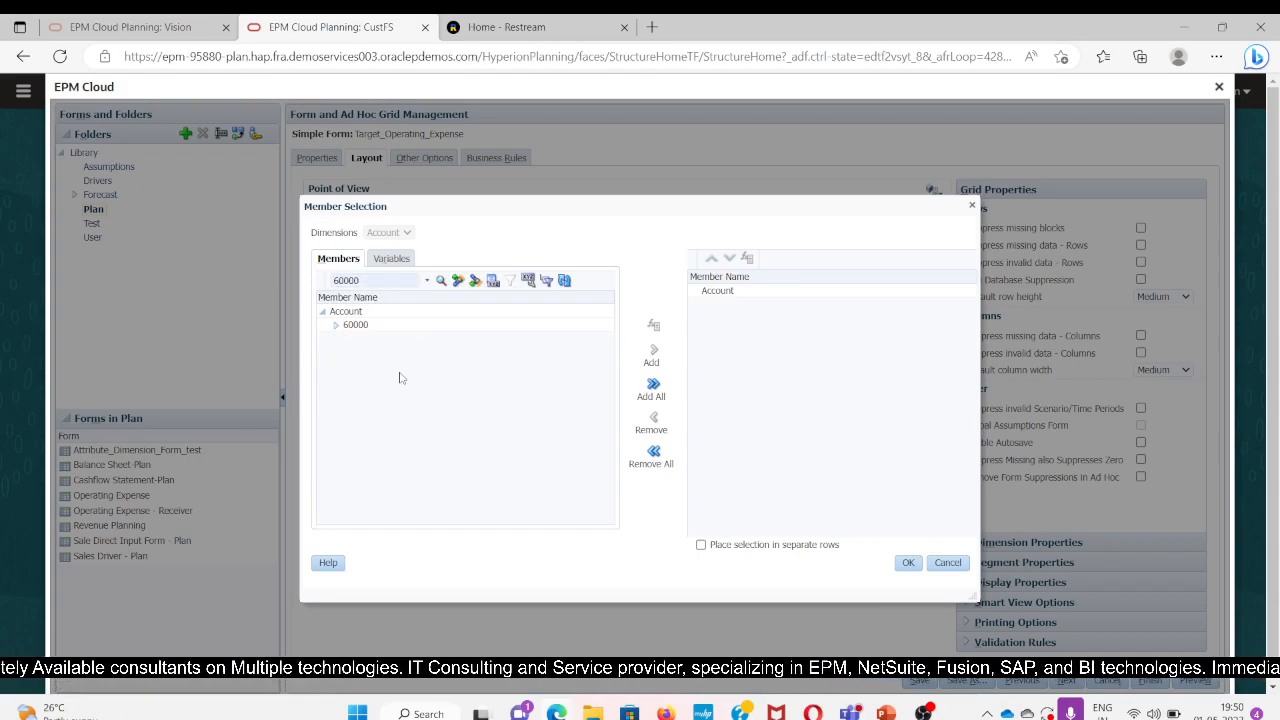
click(418, 326)
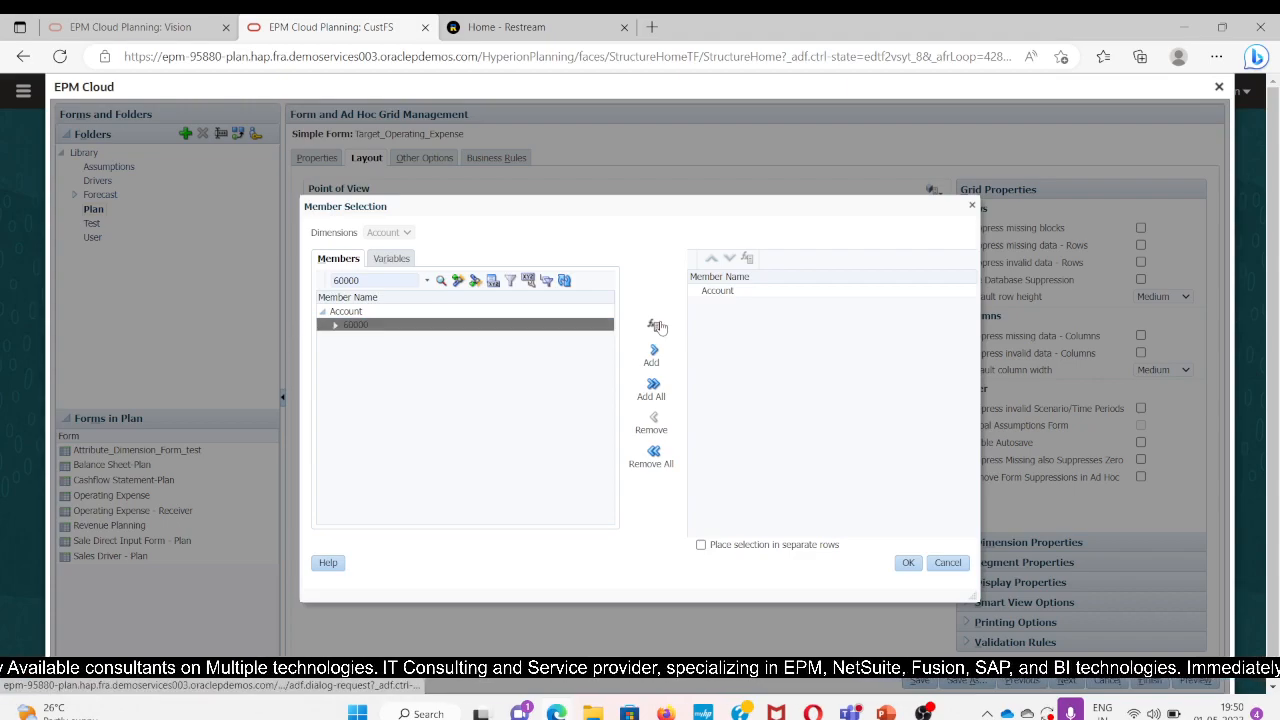
click(652, 350)
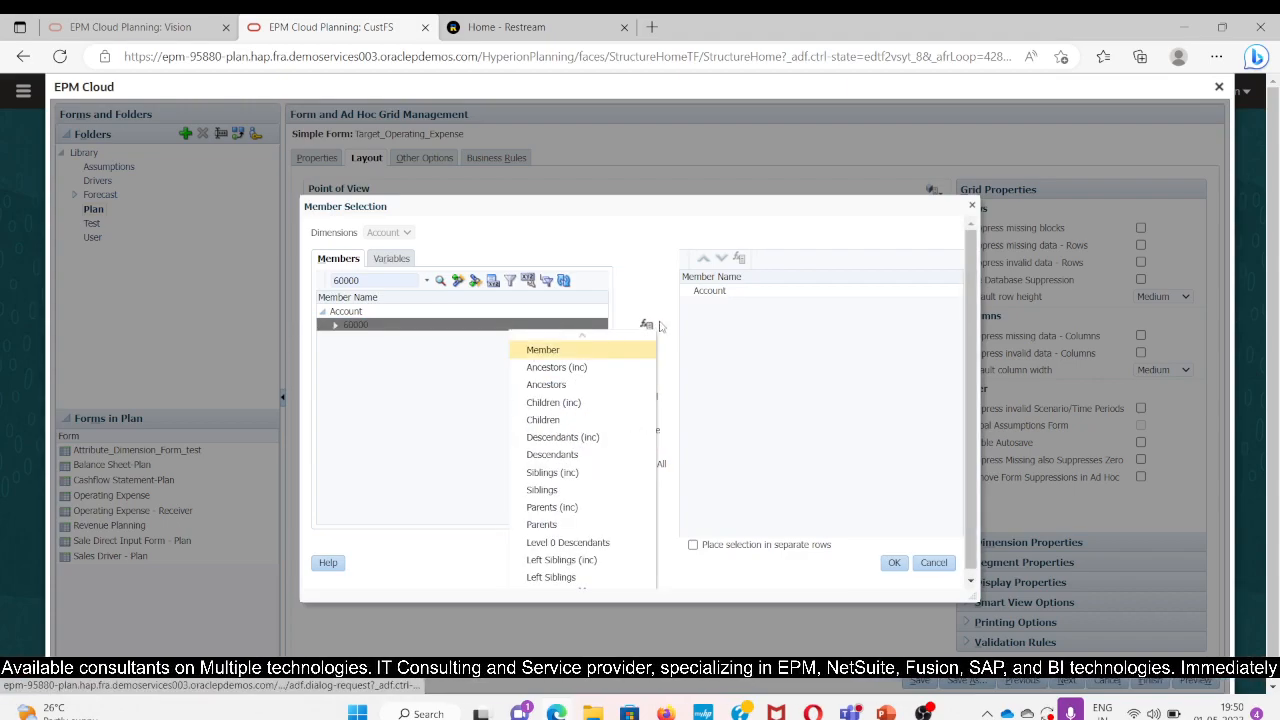
click(572, 439)
click(909, 562)
click(500, 567)
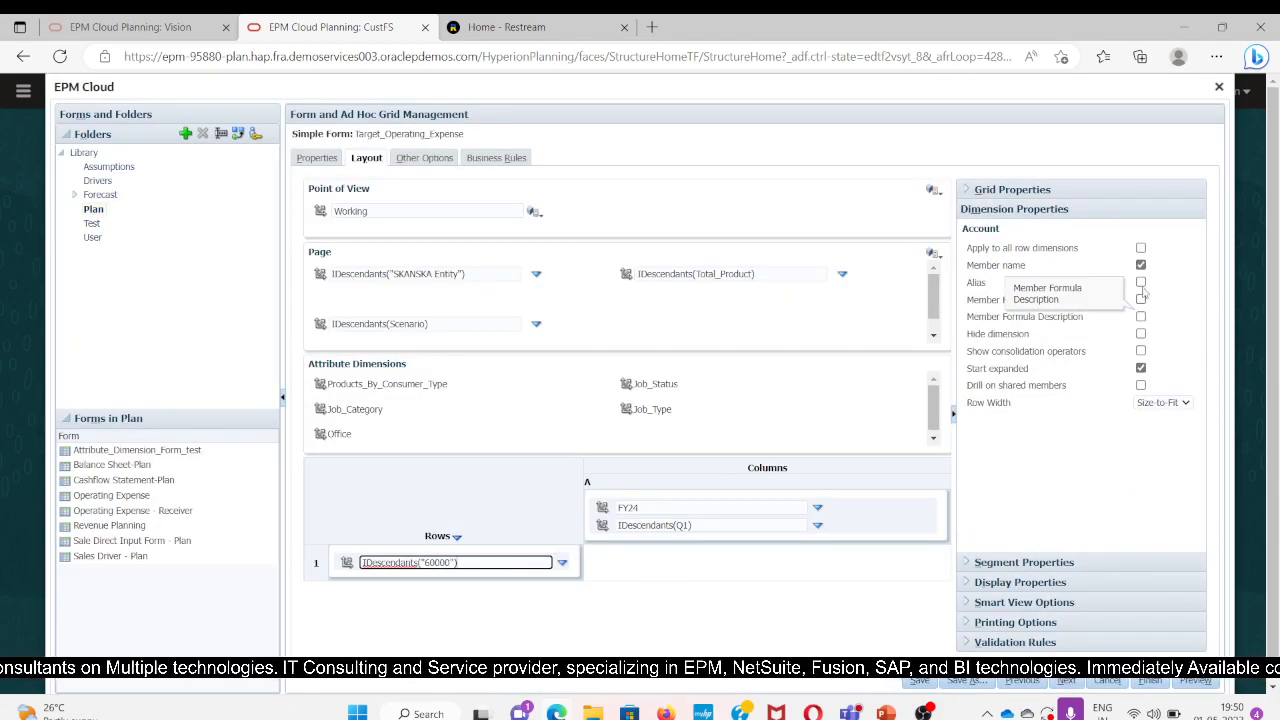
click(1141, 282)
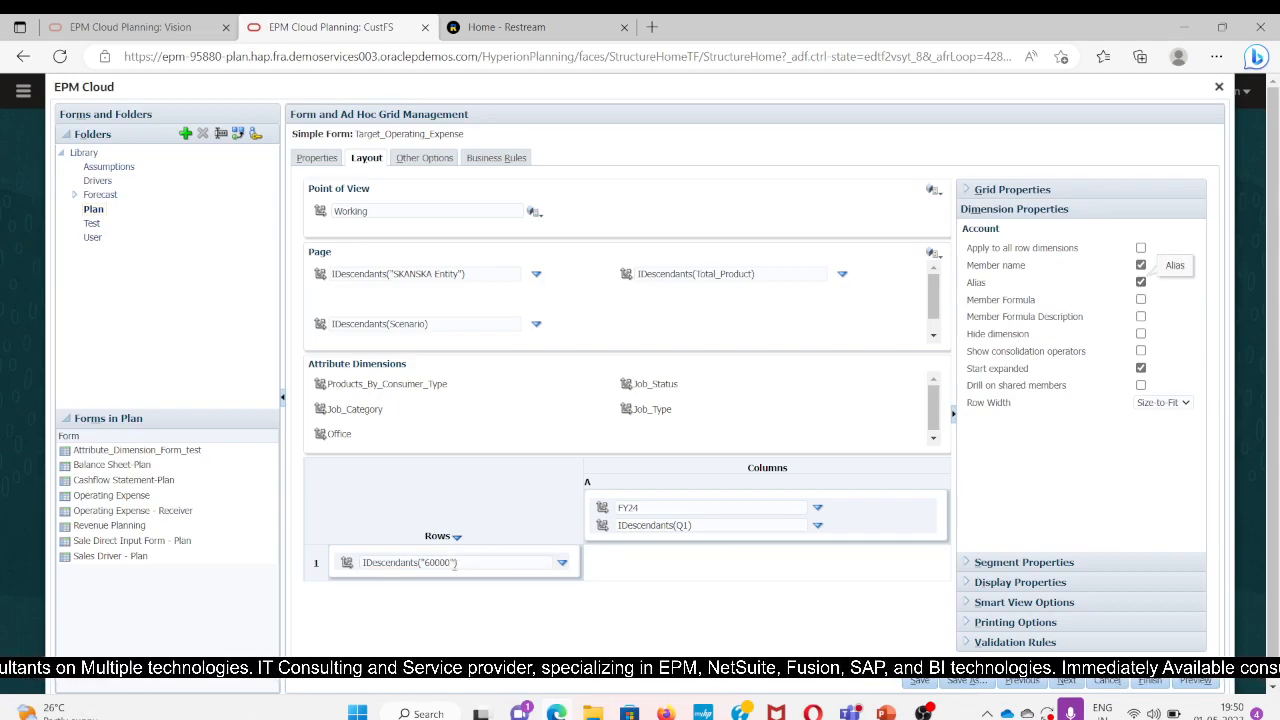
Enable the Alias display for the Entity and Product page dimensions of the form.
click(446, 325)
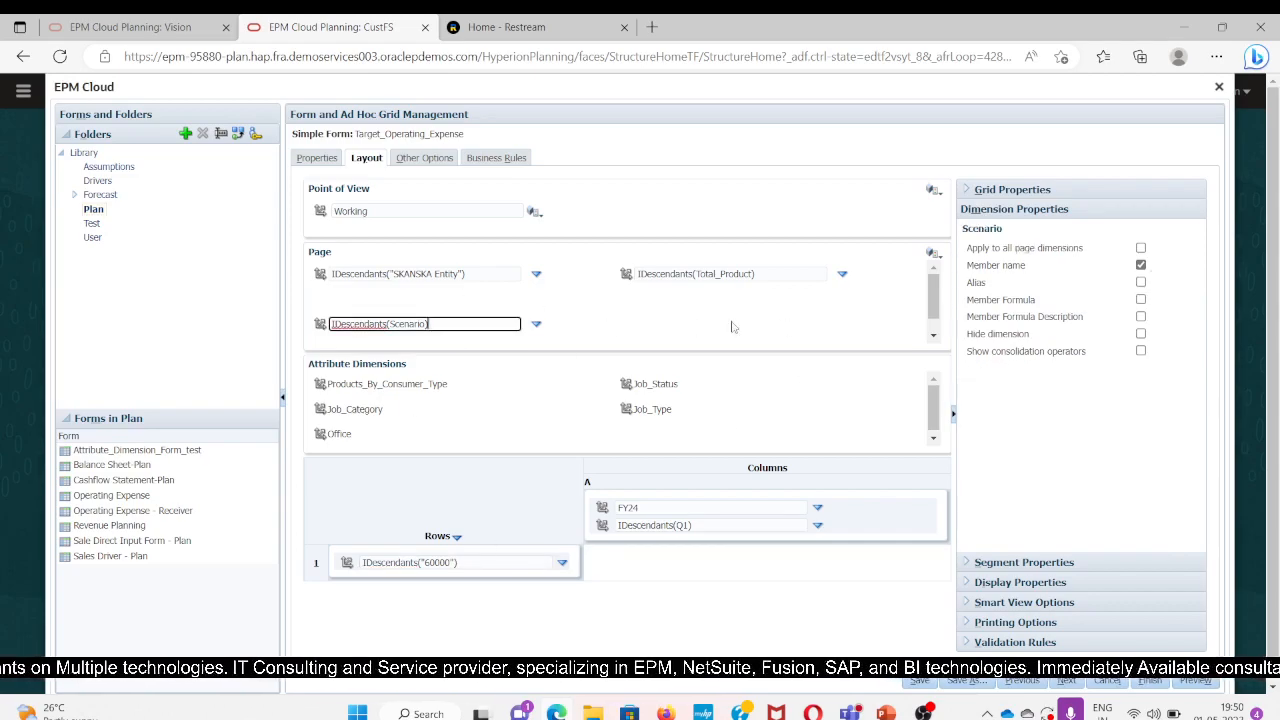
click(451, 275)
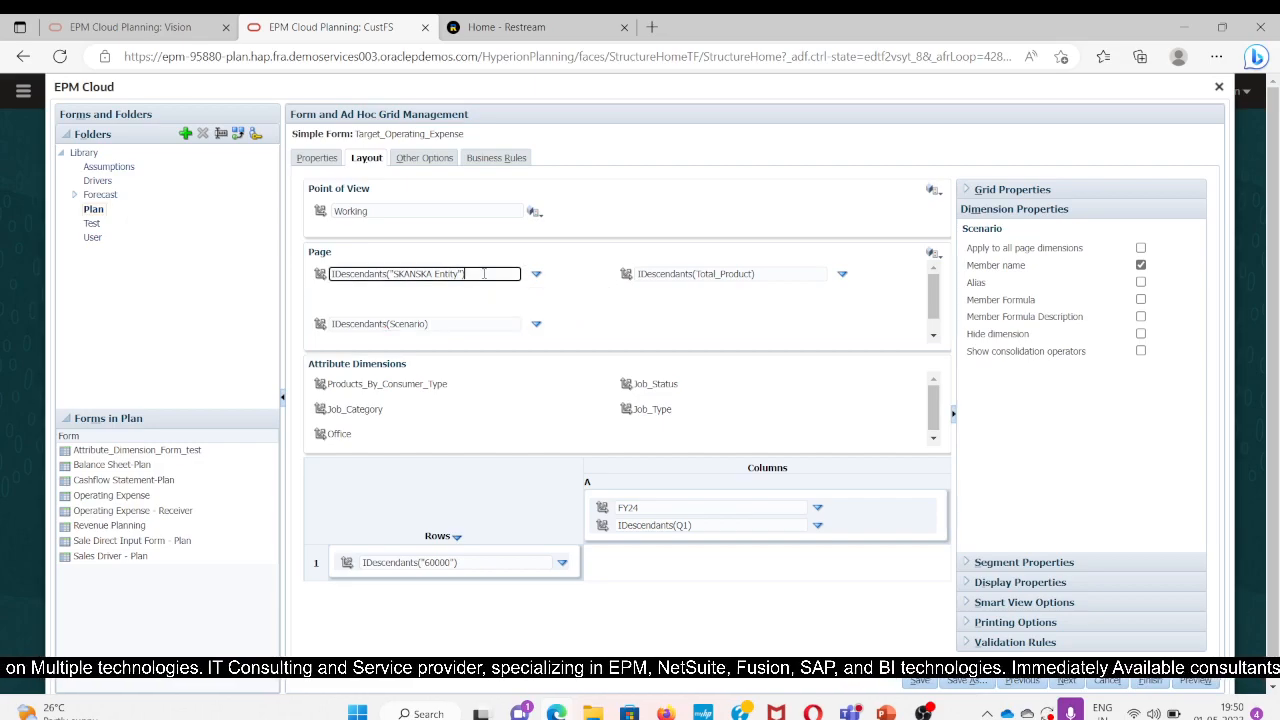
click(1141, 282)
click(733, 280)
click(1141, 282)
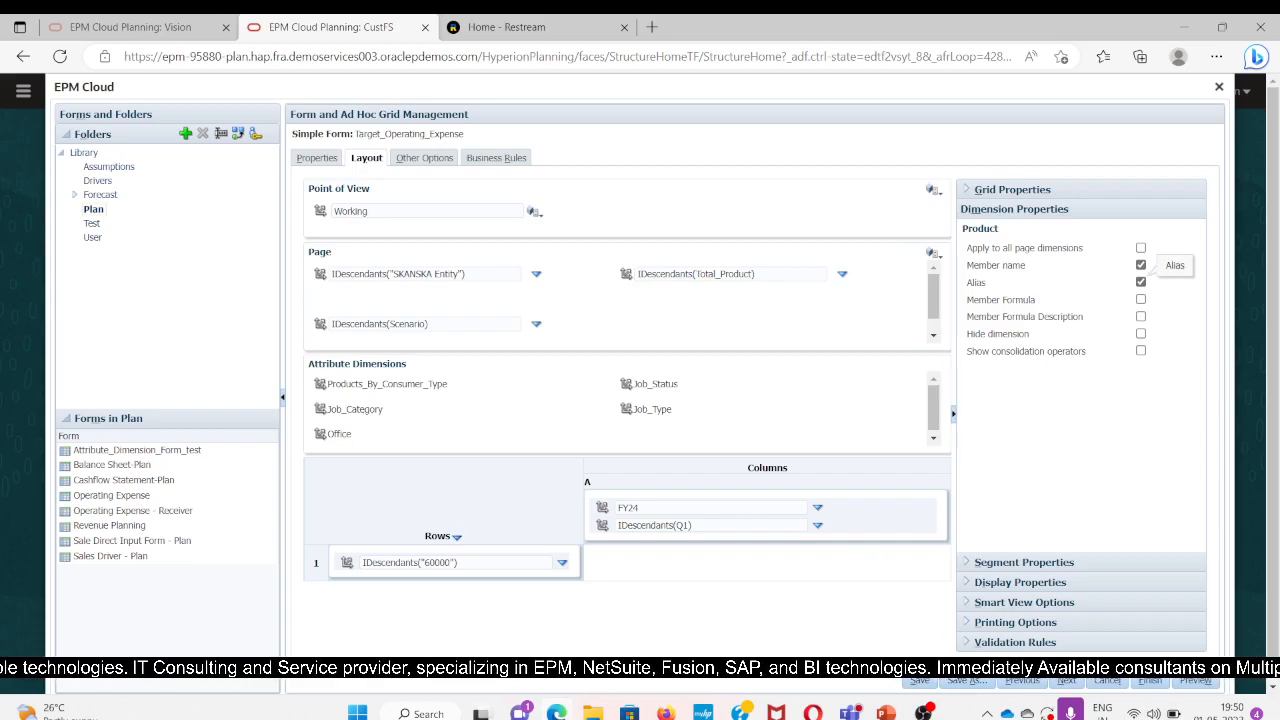
Save the Target_Operating_Expense form, and preview its data grid before finishing the form definition.
click(914, 681)
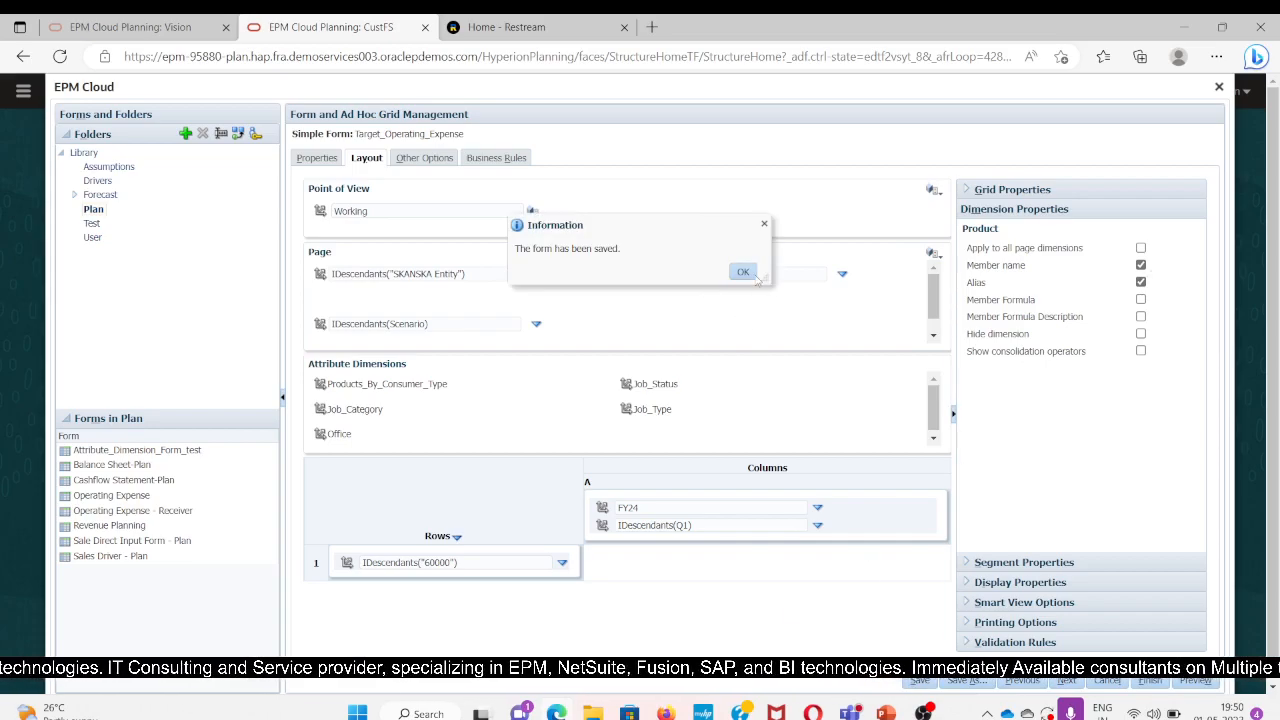
click(743, 272)
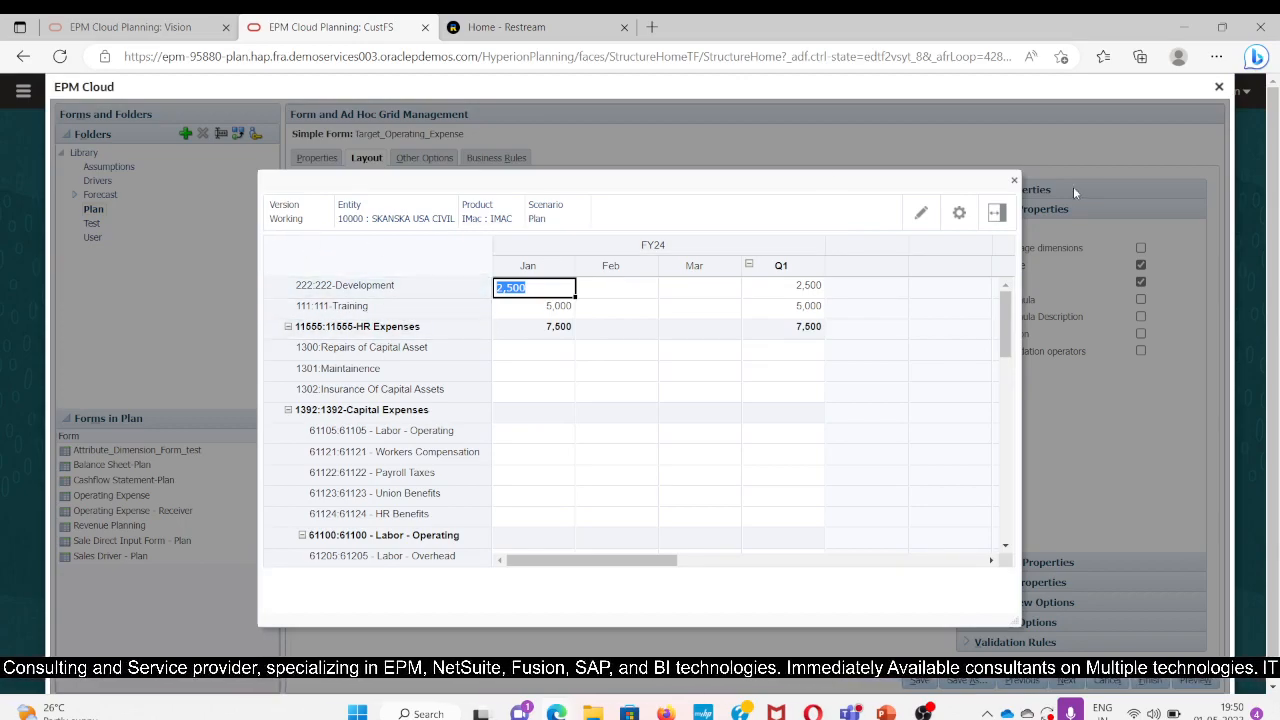
click(1014, 181)
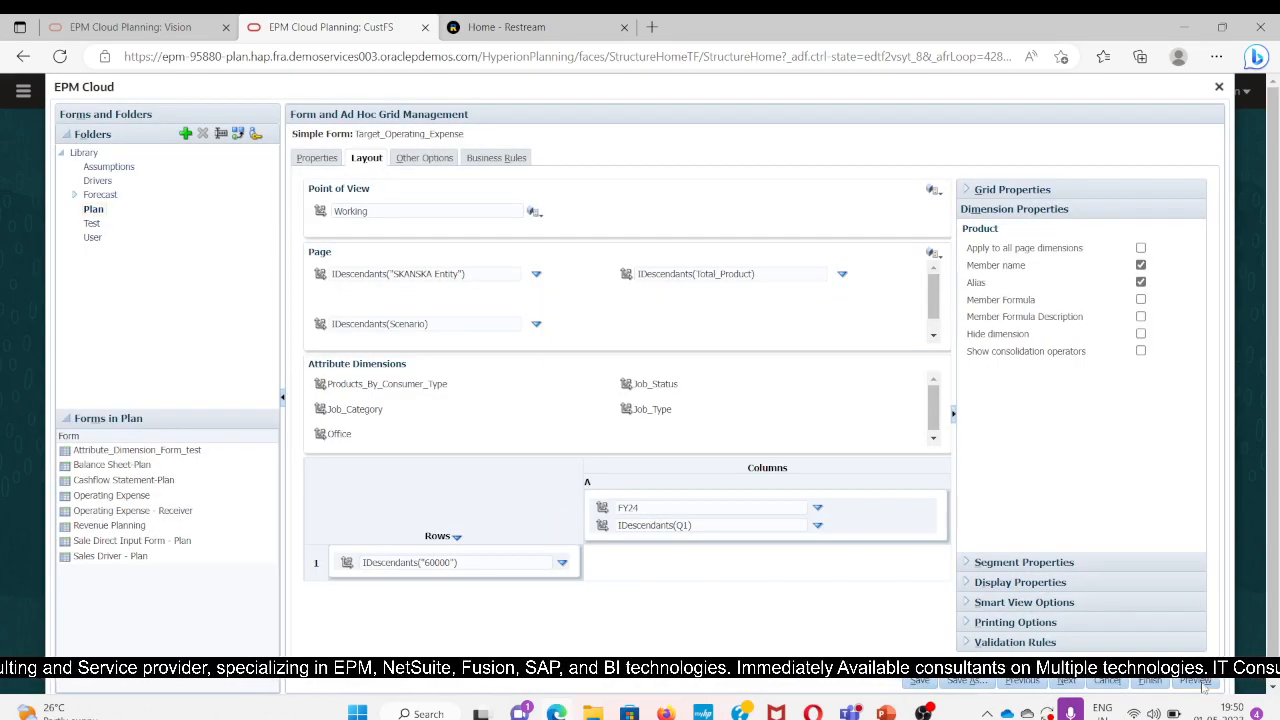
click(1151, 681)
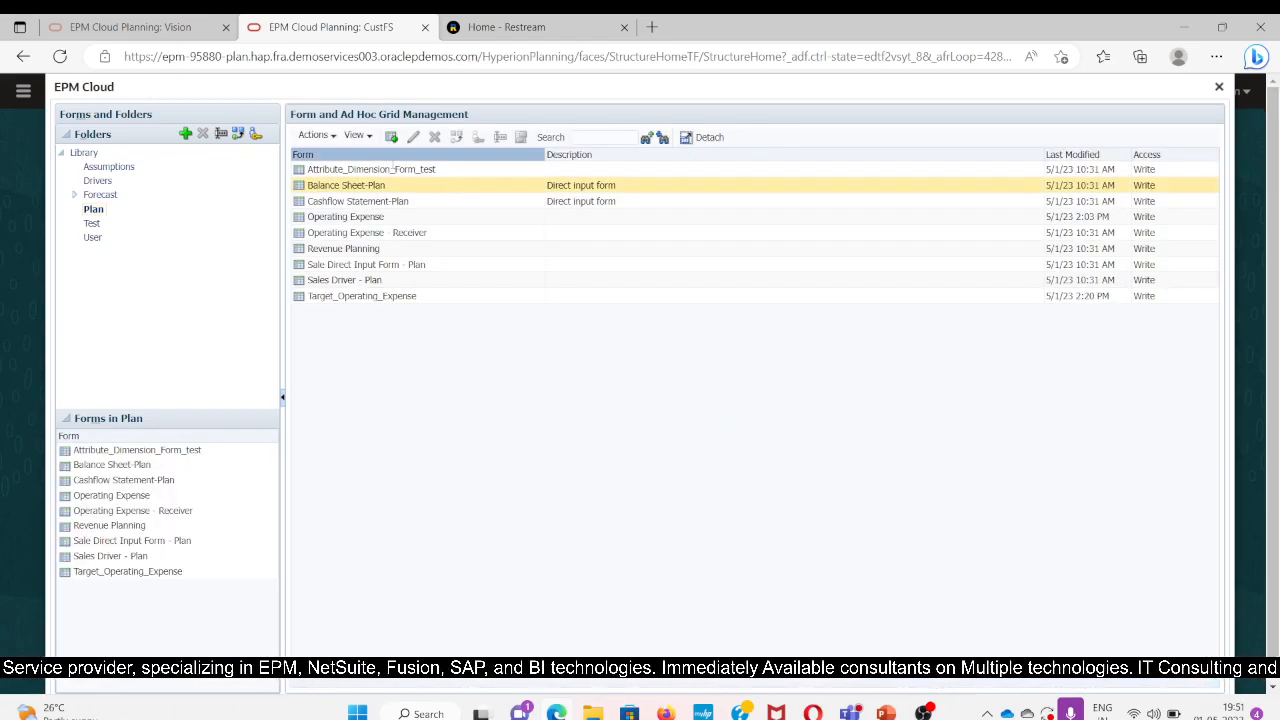
Edit the Operating Expense form in the Plan folder and add the Expense_Mapping data map to its Smart Push settings.
click(342, 297)
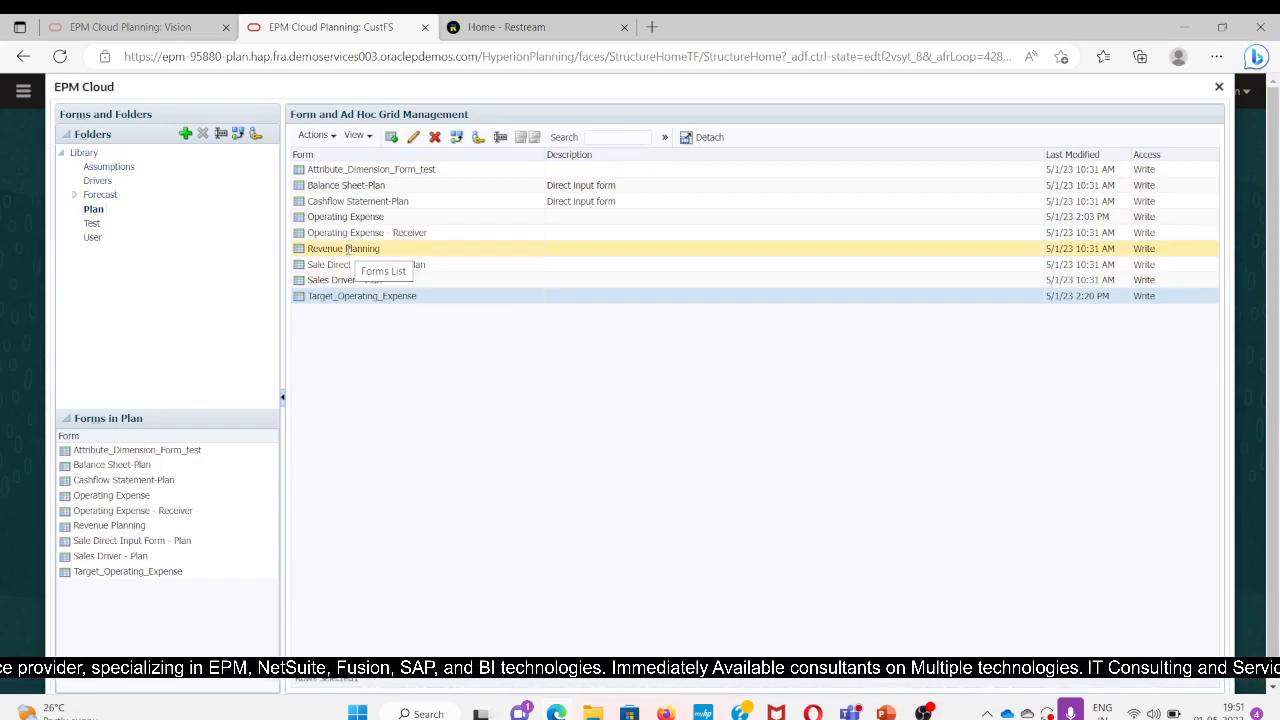
click(349, 217)
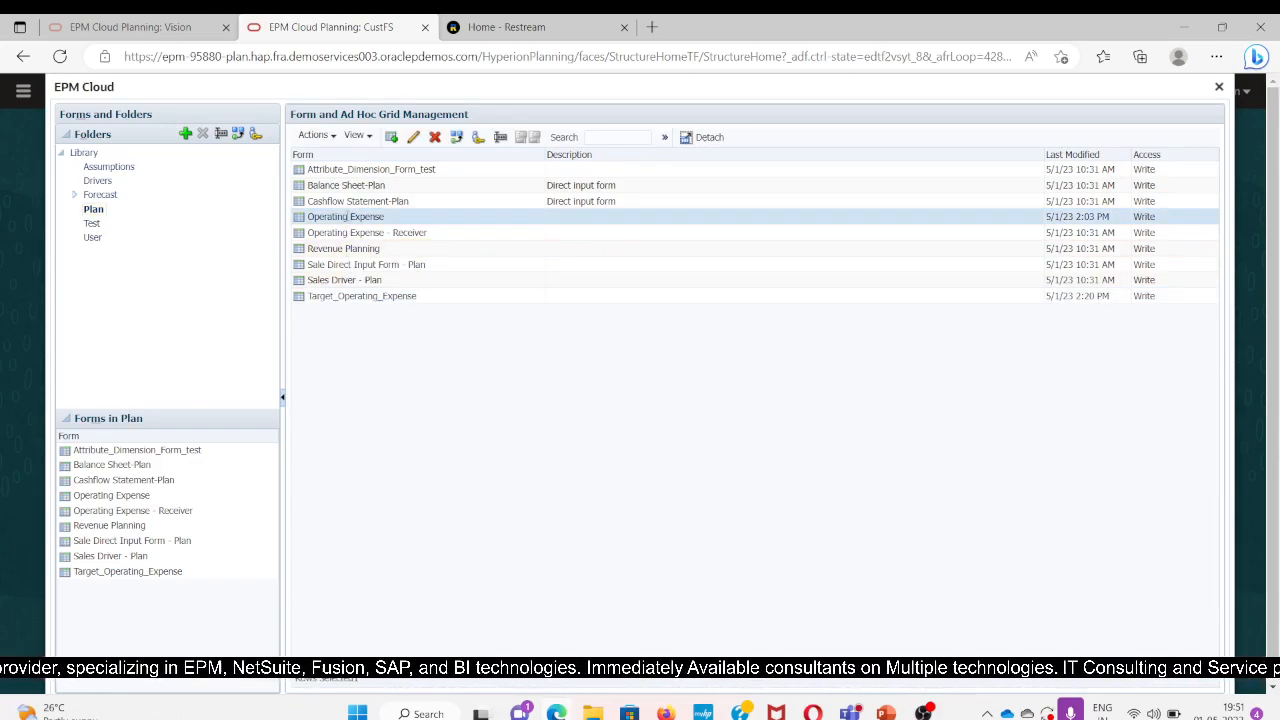
click(413, 137)
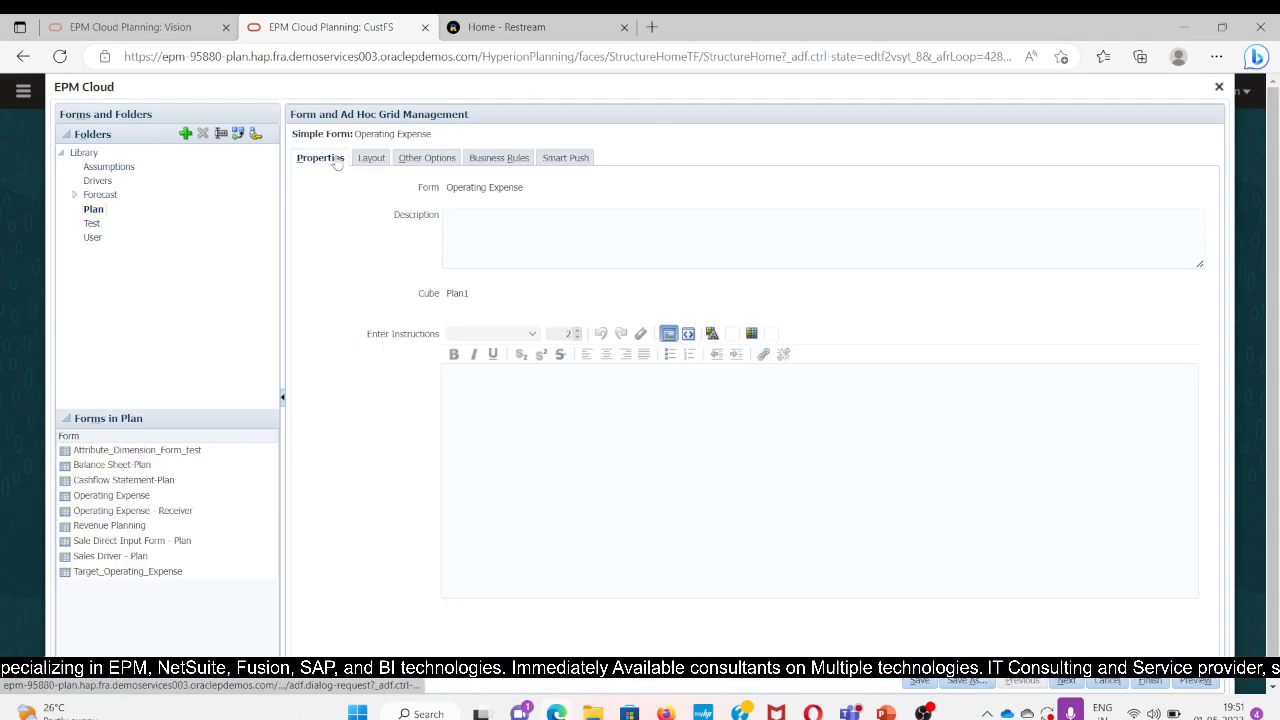
click(568, 162)
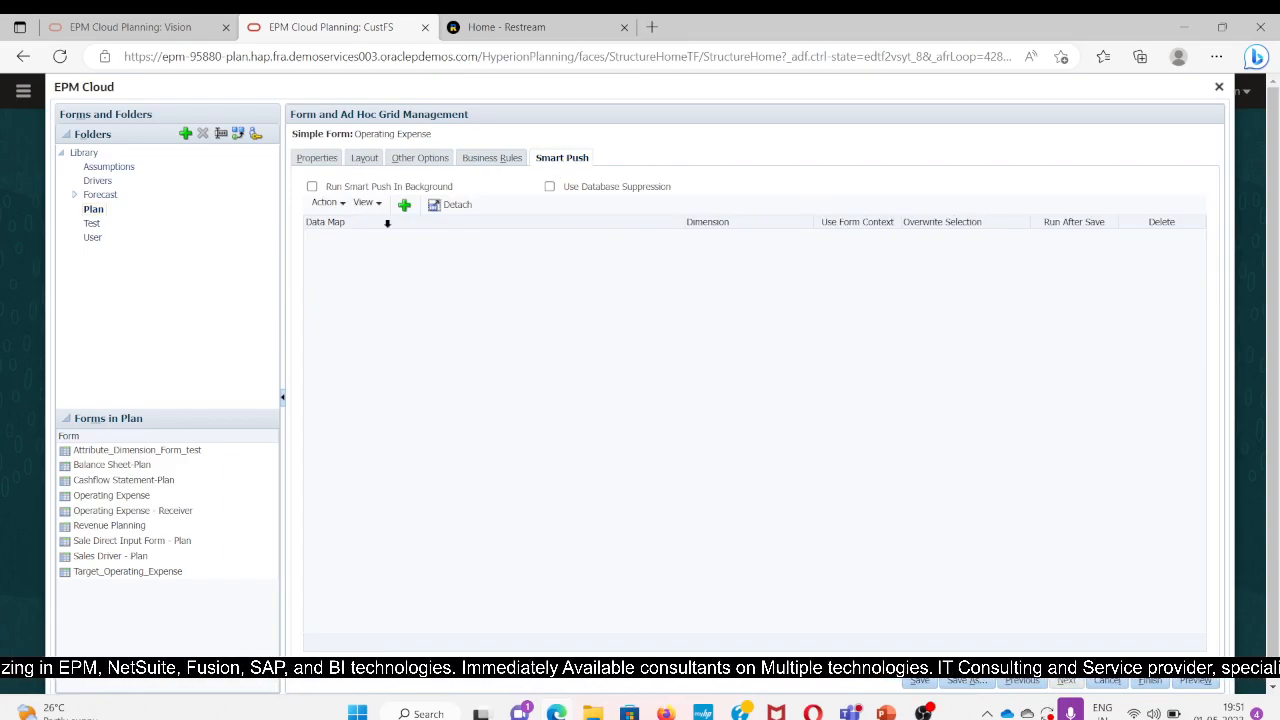
click(405, 205)
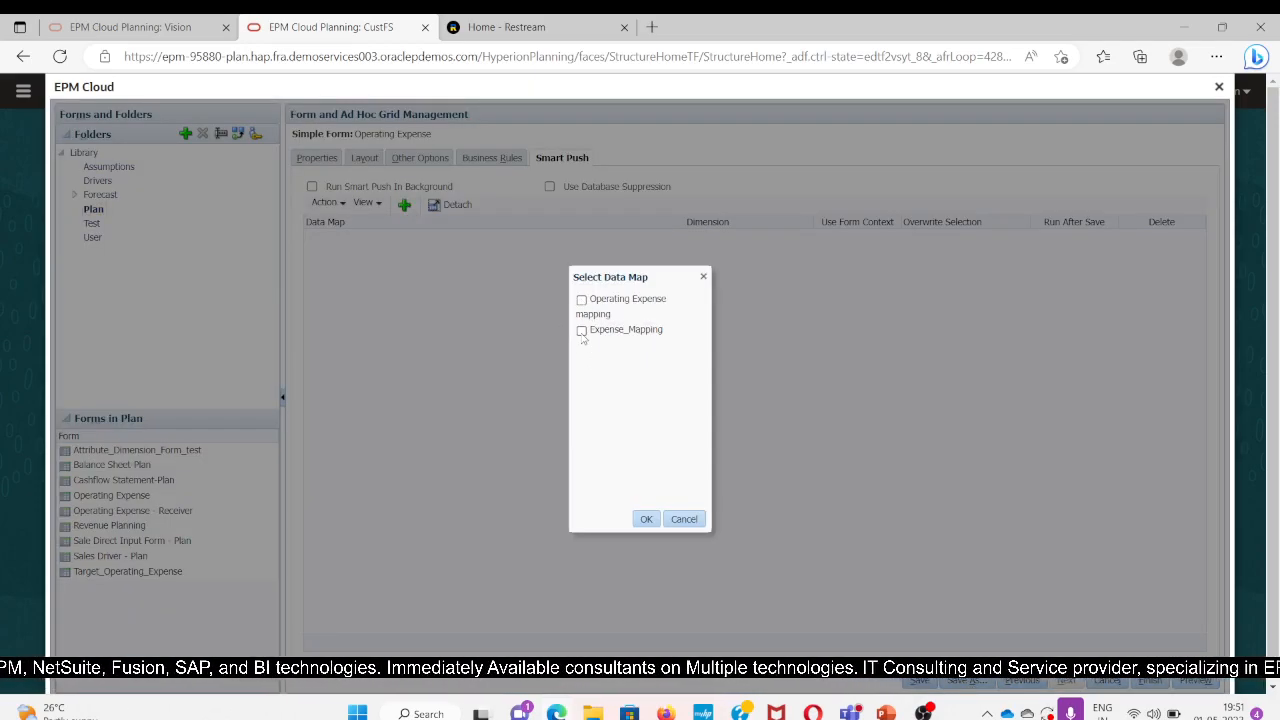
click(645, 519)
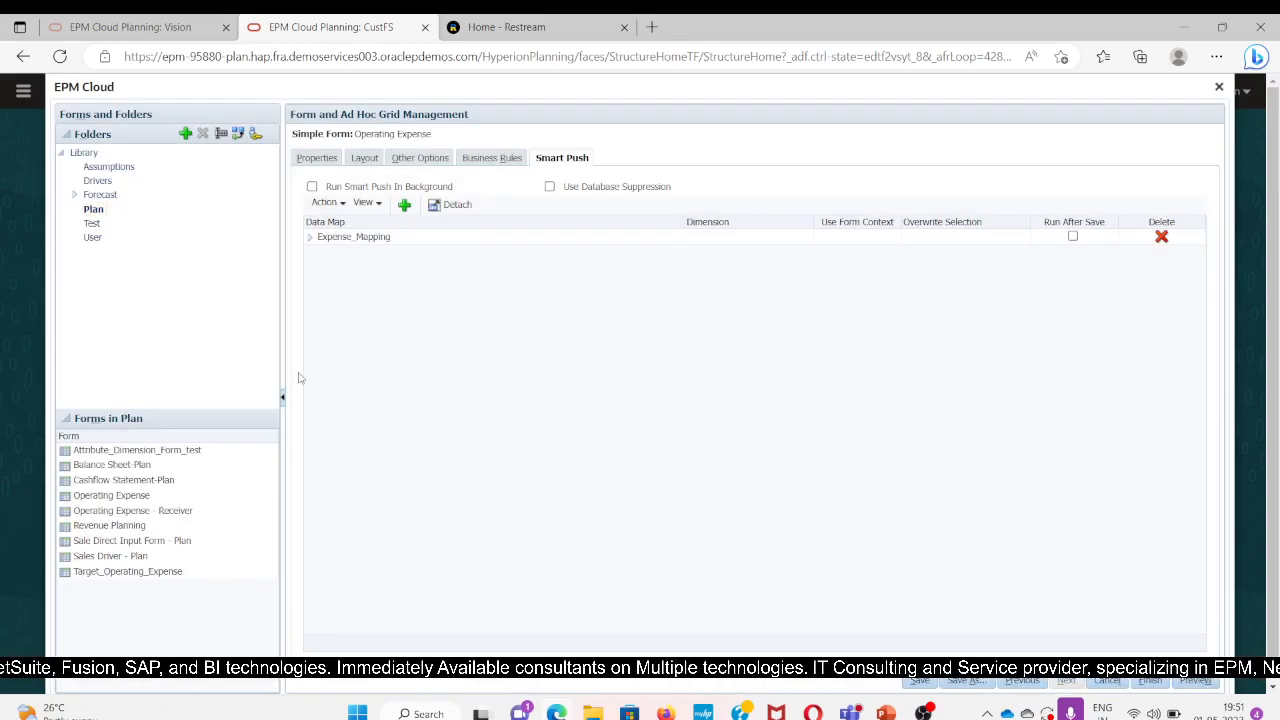
Enable Run Smart Push In Background, set Expense_Mapping to run after save, and save the Operating Expense form.
click(312, 187)
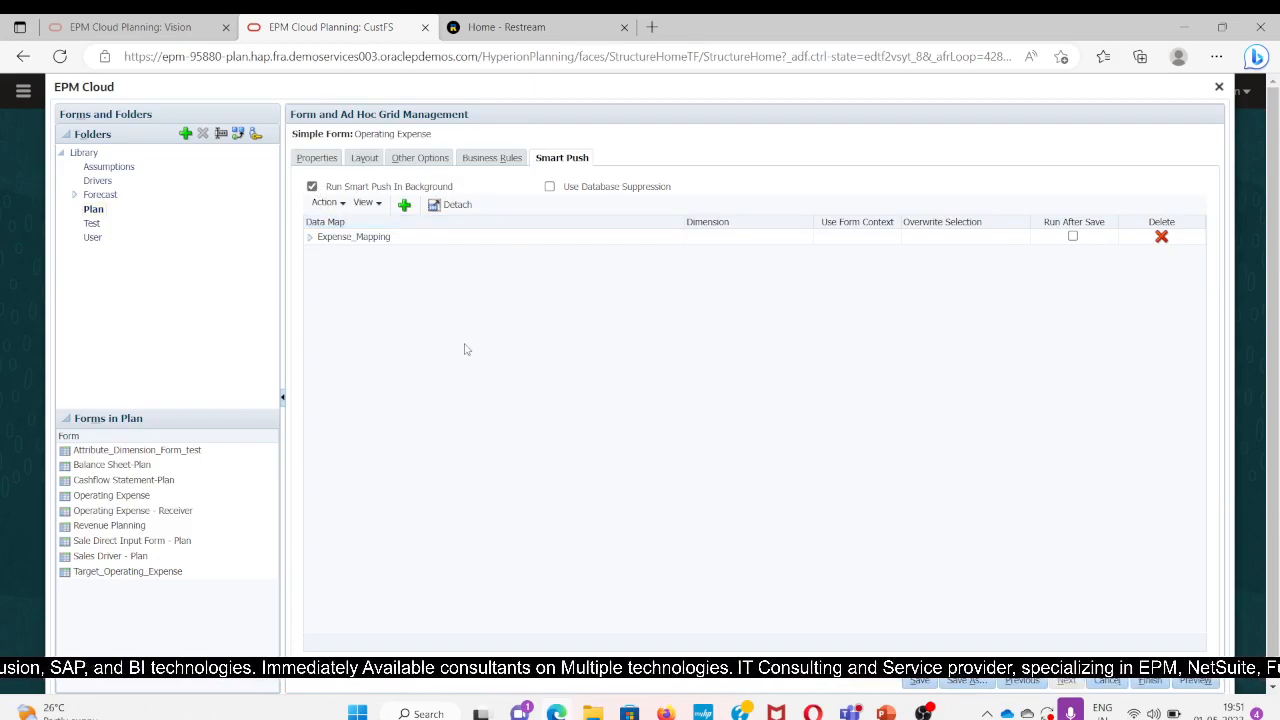
click(1073, 237)
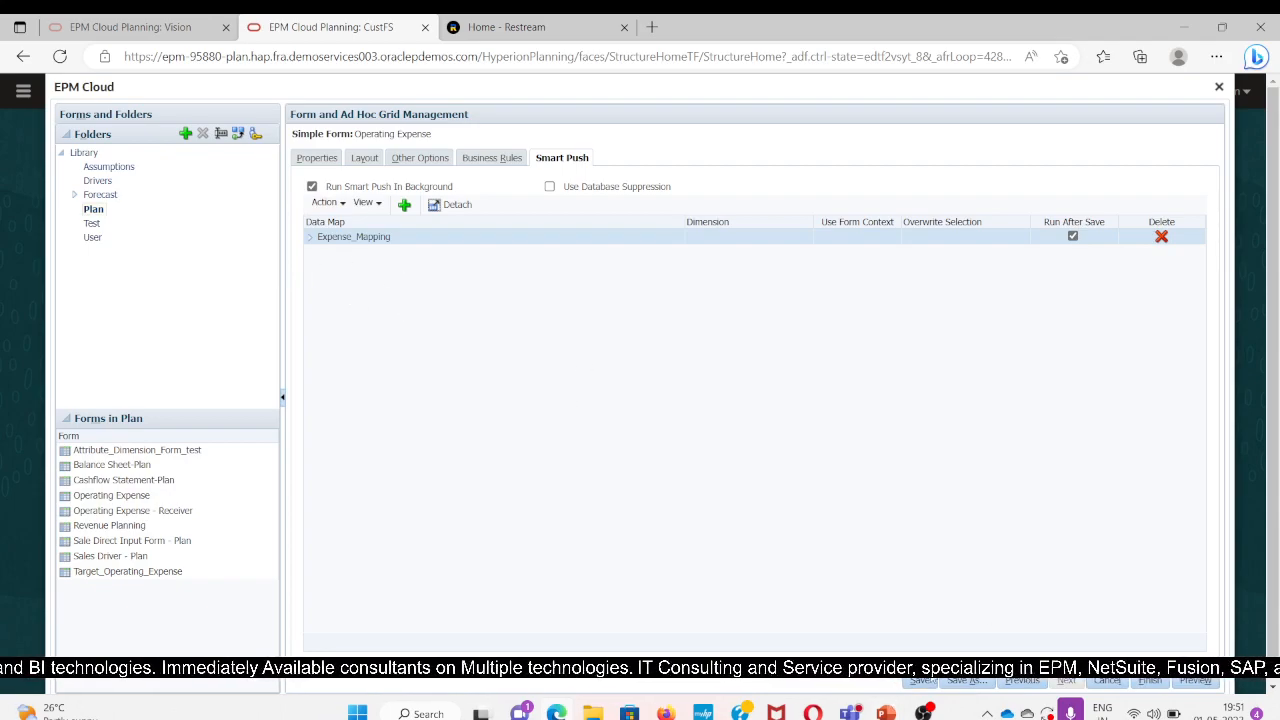
click(919, 681)
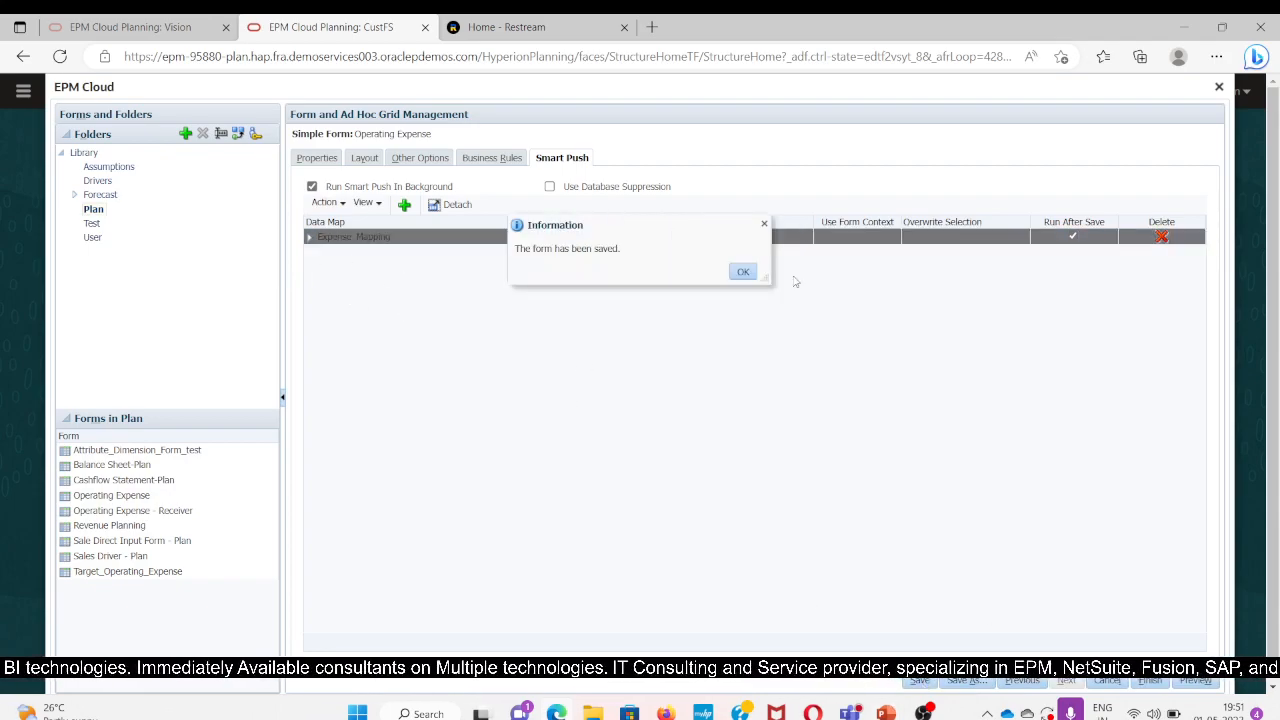
click(743, 273)
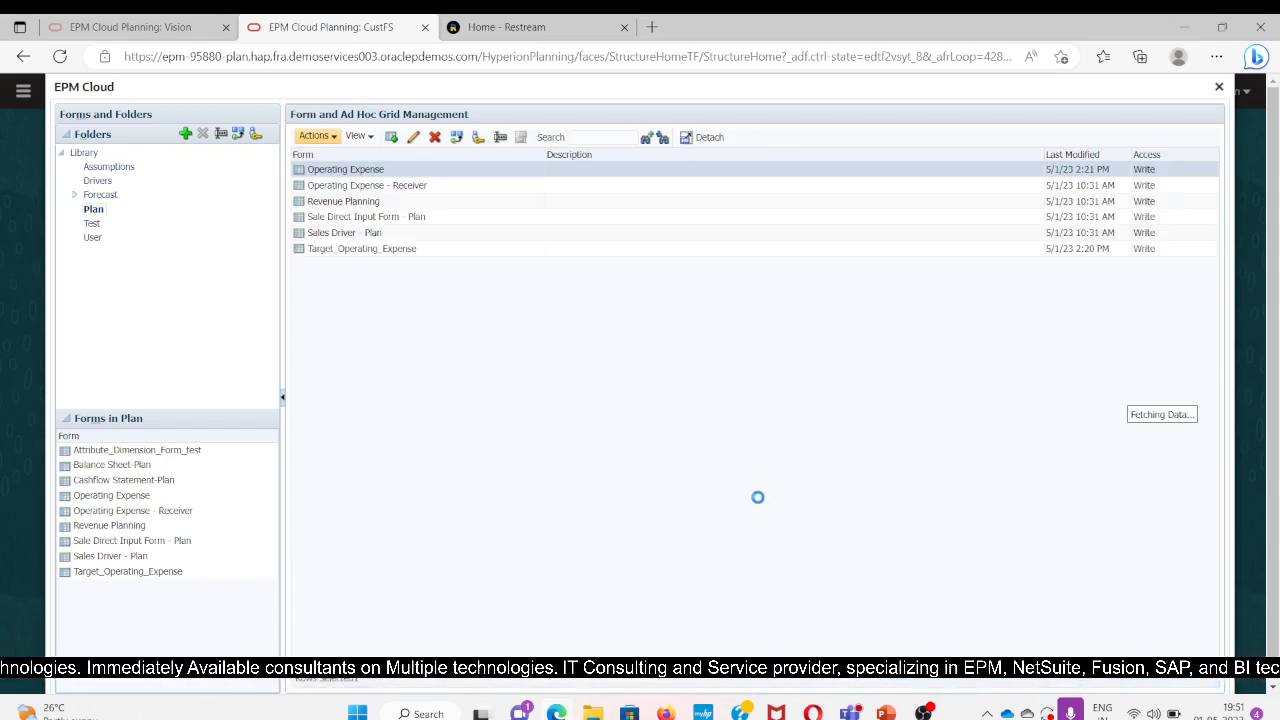
click(1218, 88)
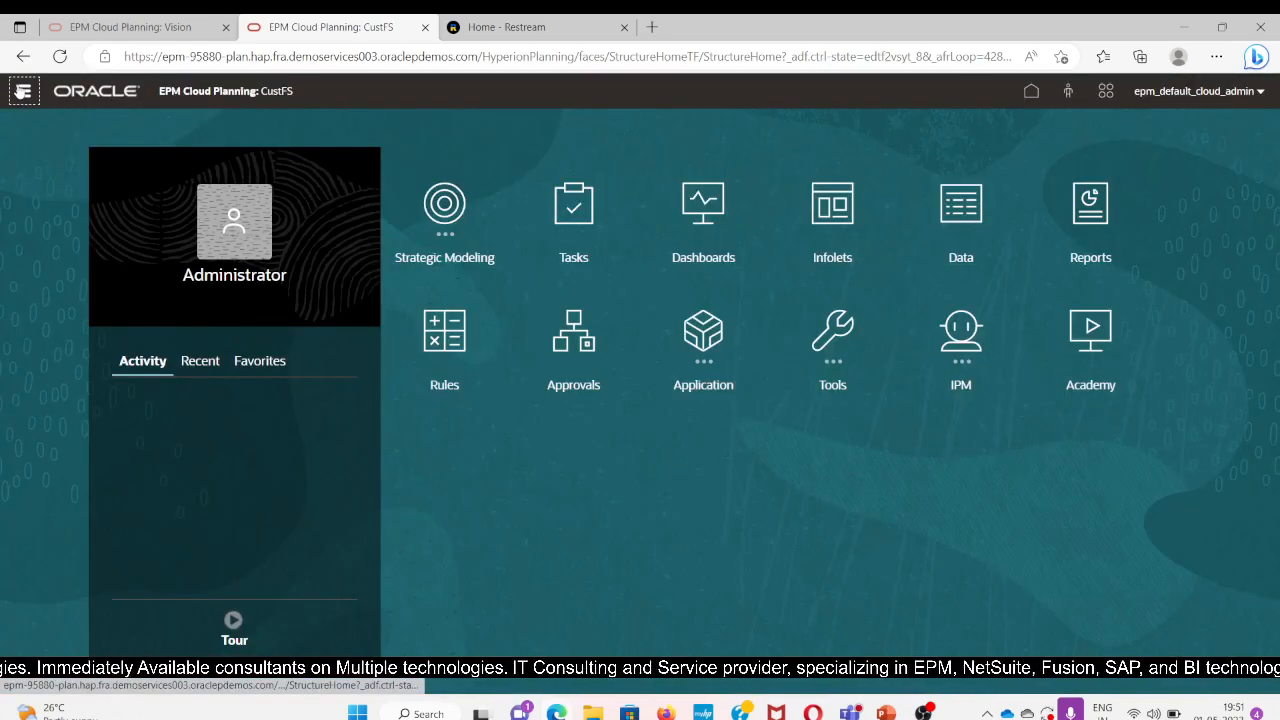
Open the Target_Operating_Expense form for data entry from the Plan folder of the Library.
click(20, 91)
click(63, 378)
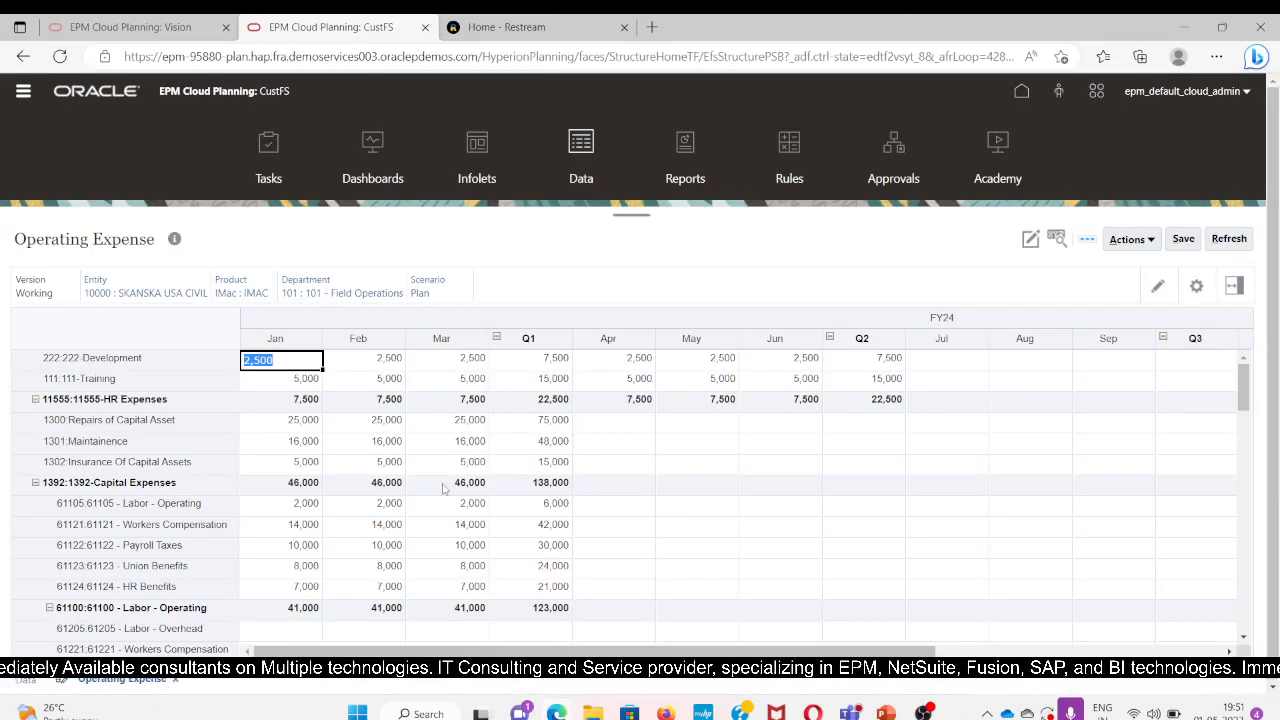
click(18, 680)
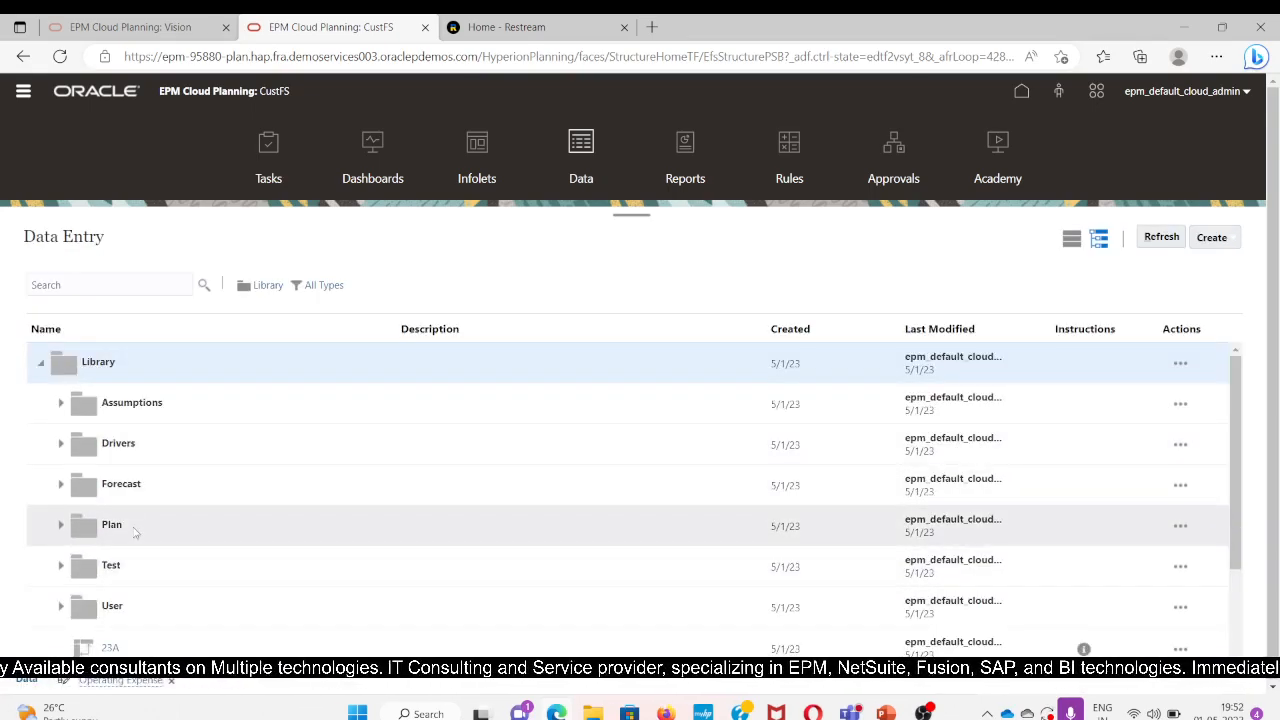
scroll(180, 540, down, 2)
scroll(130, 531, up, 2)
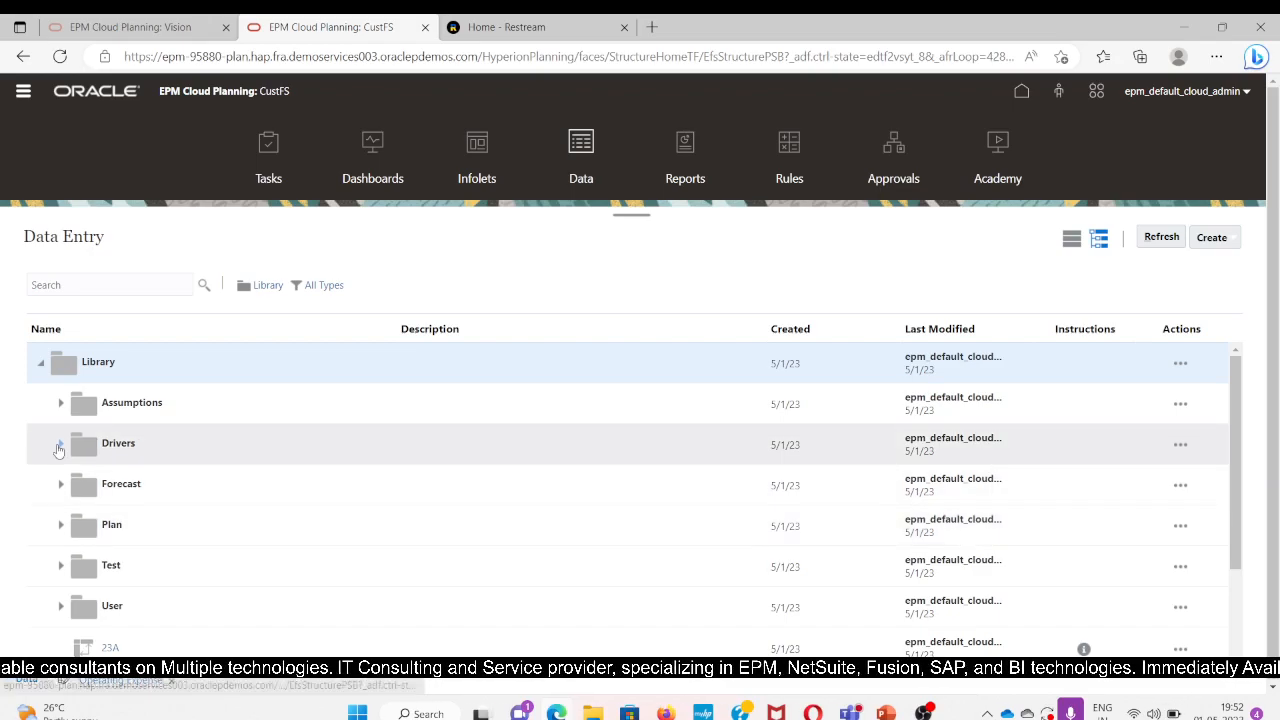
click(60, 525)
scroll(214, 549, down, 3)
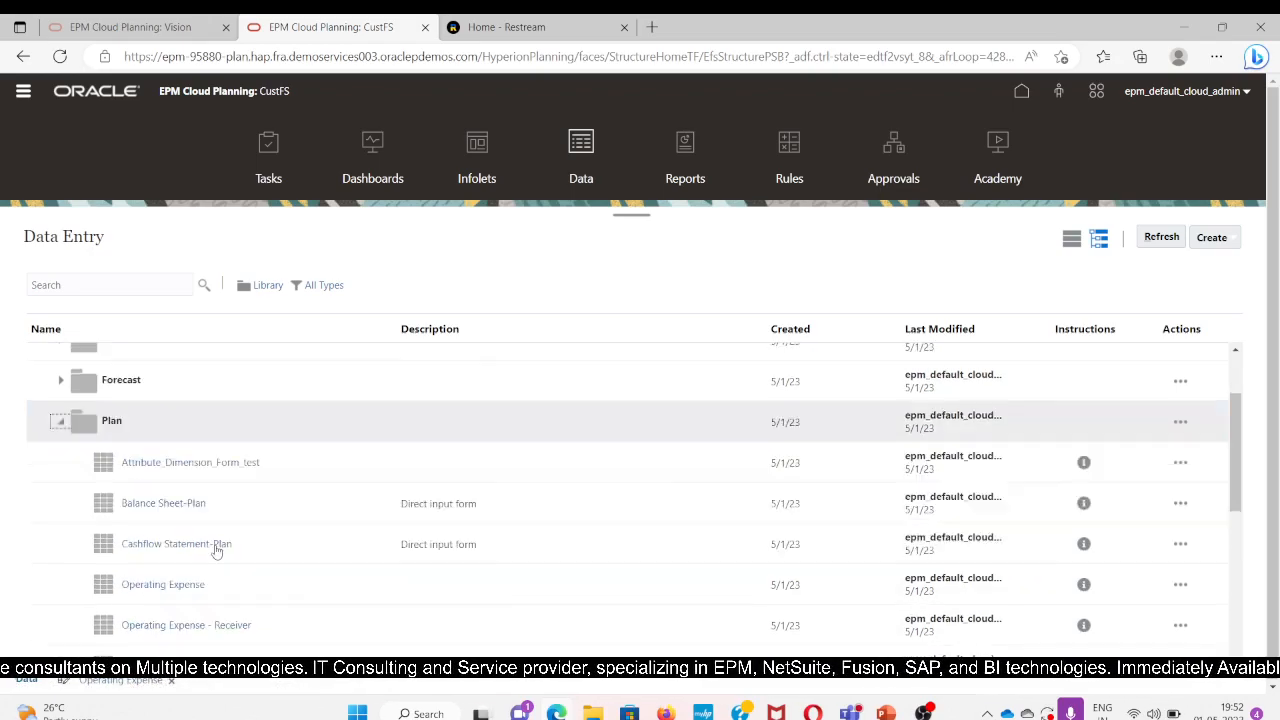
click(189, 478)
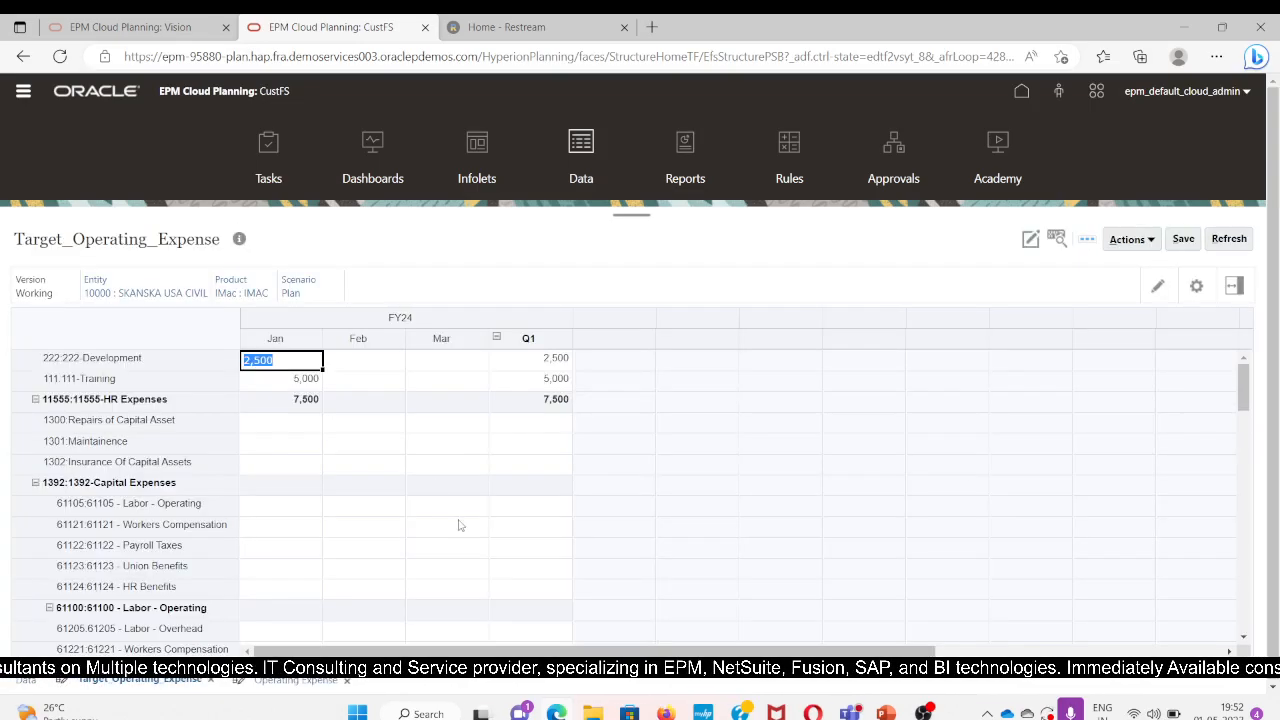
Clear the FY24 January values of 222-Development and 111-Training in the Target_Operating_Expense form.
click(294, 366)
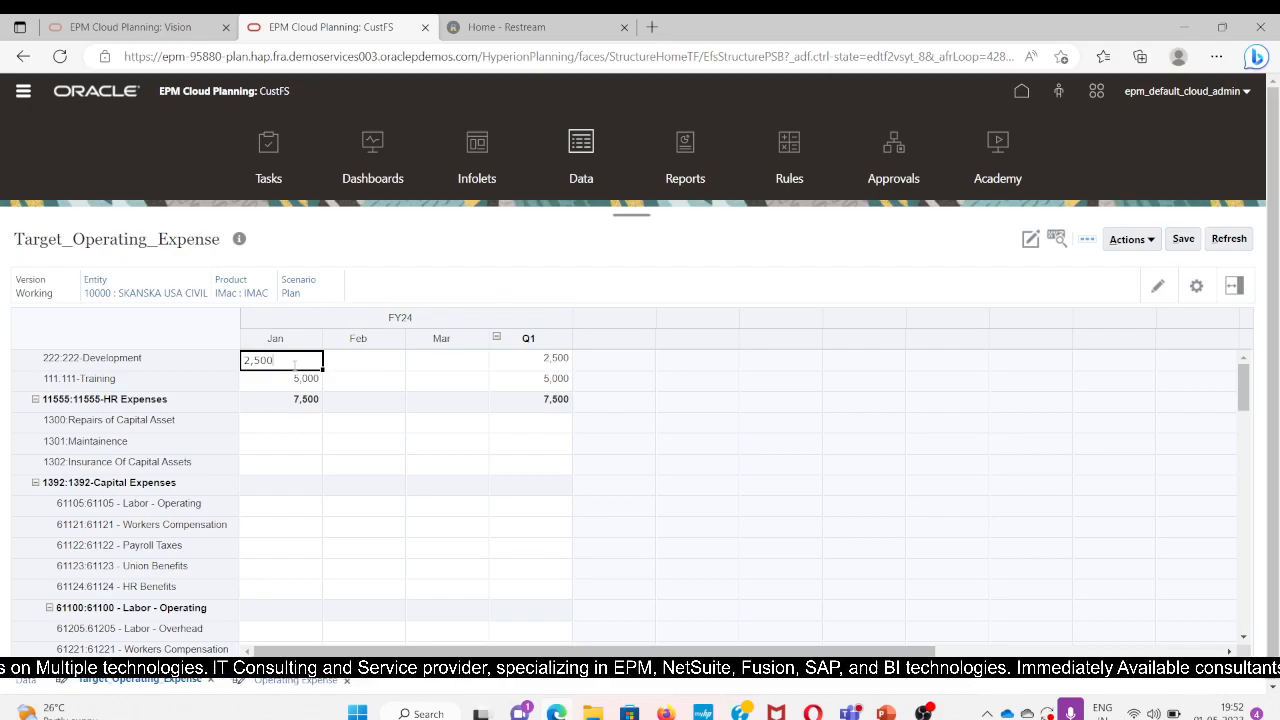
key(Return)
key(BackSpace)
click(521, 406)
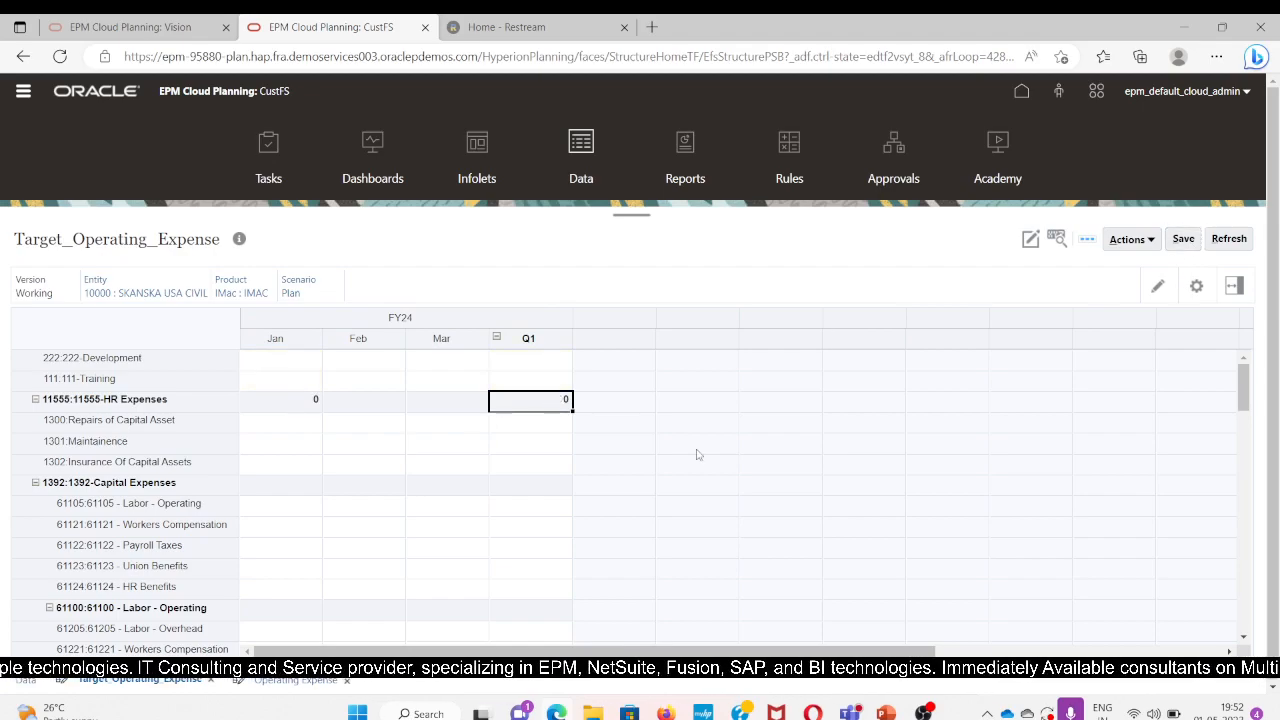
click(314, 509)
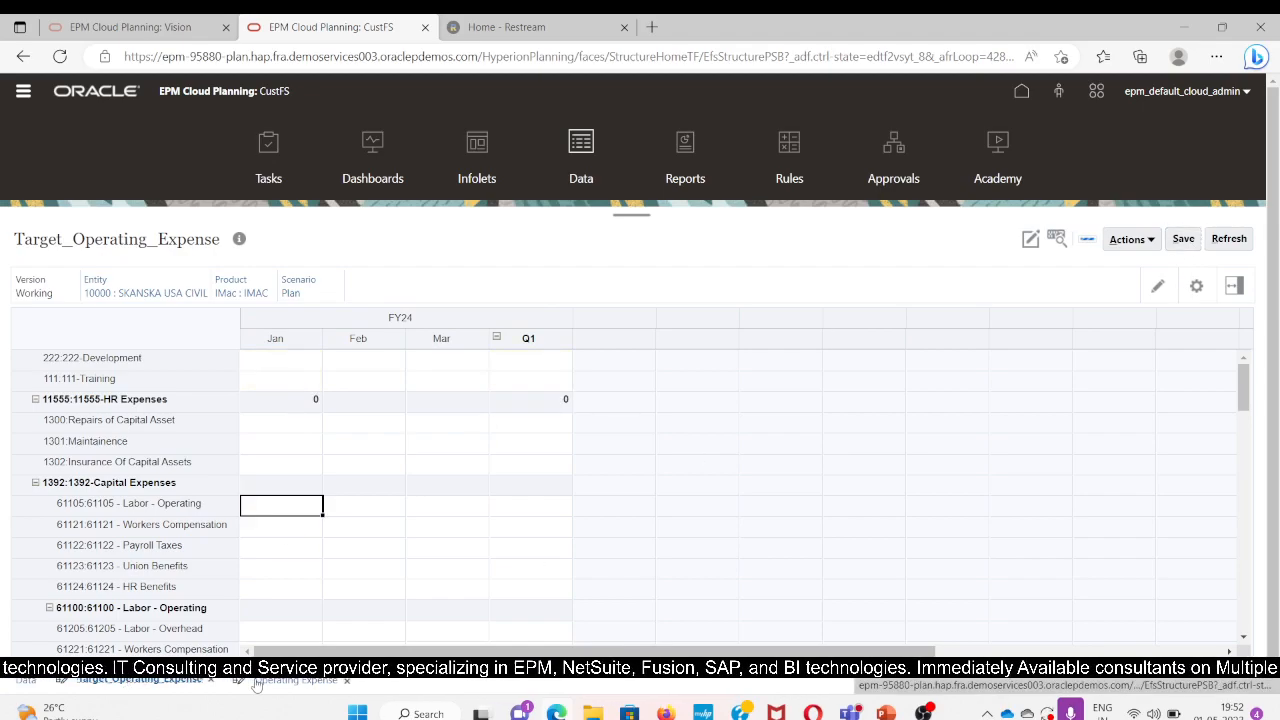
Save the data in the Operating Expense form to run its Smart Push to the reporting cube.
click(316, 682)
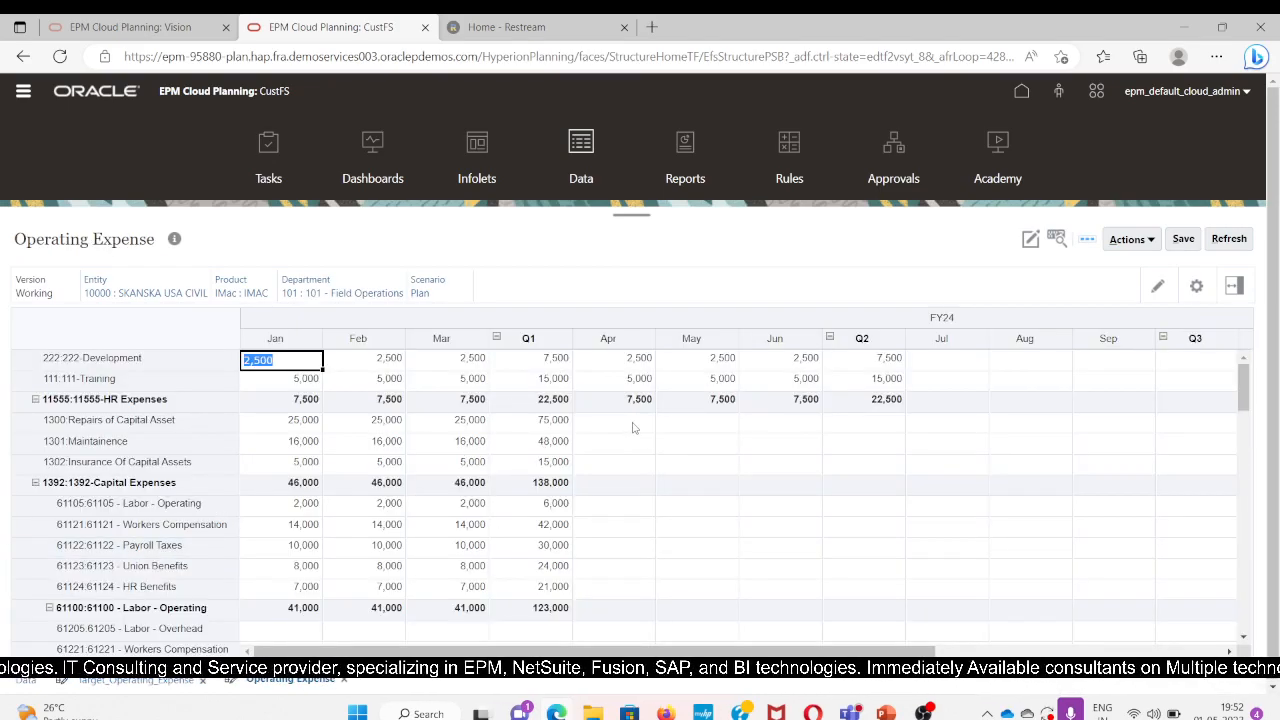
click(637, 428)
scroll(357, 564, down, 1)
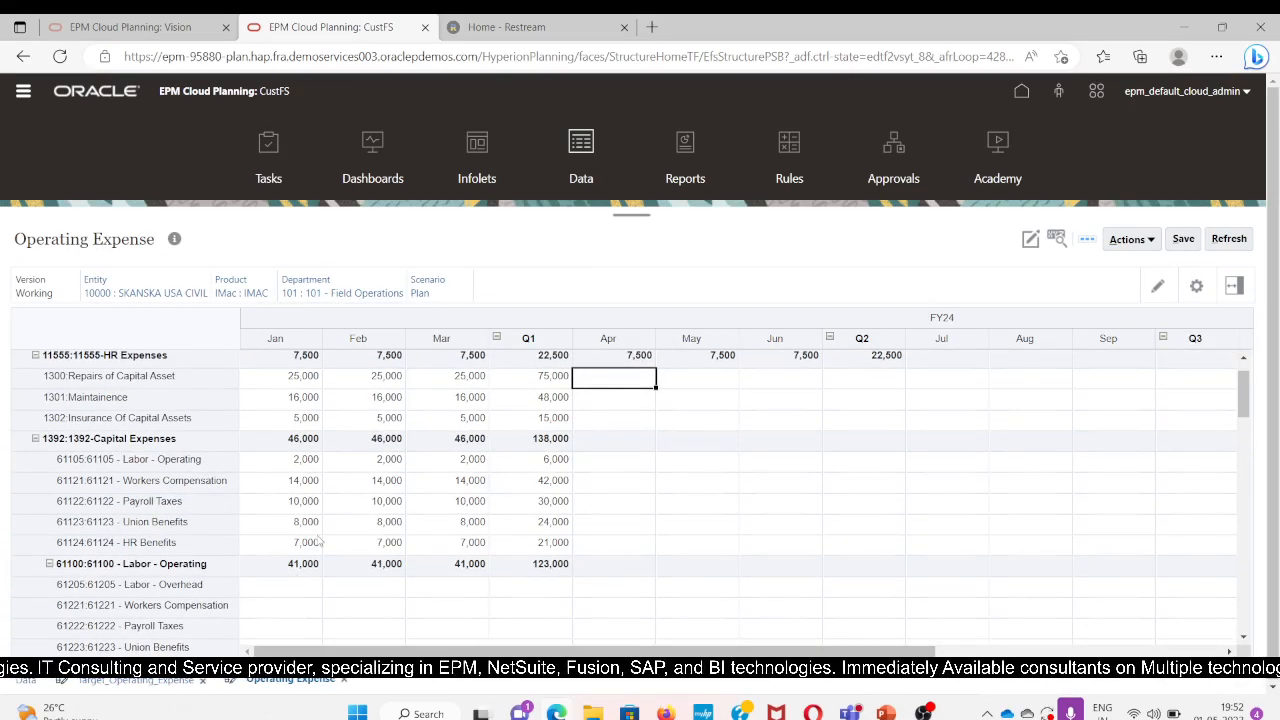
scroll(320, 540, up, 1)
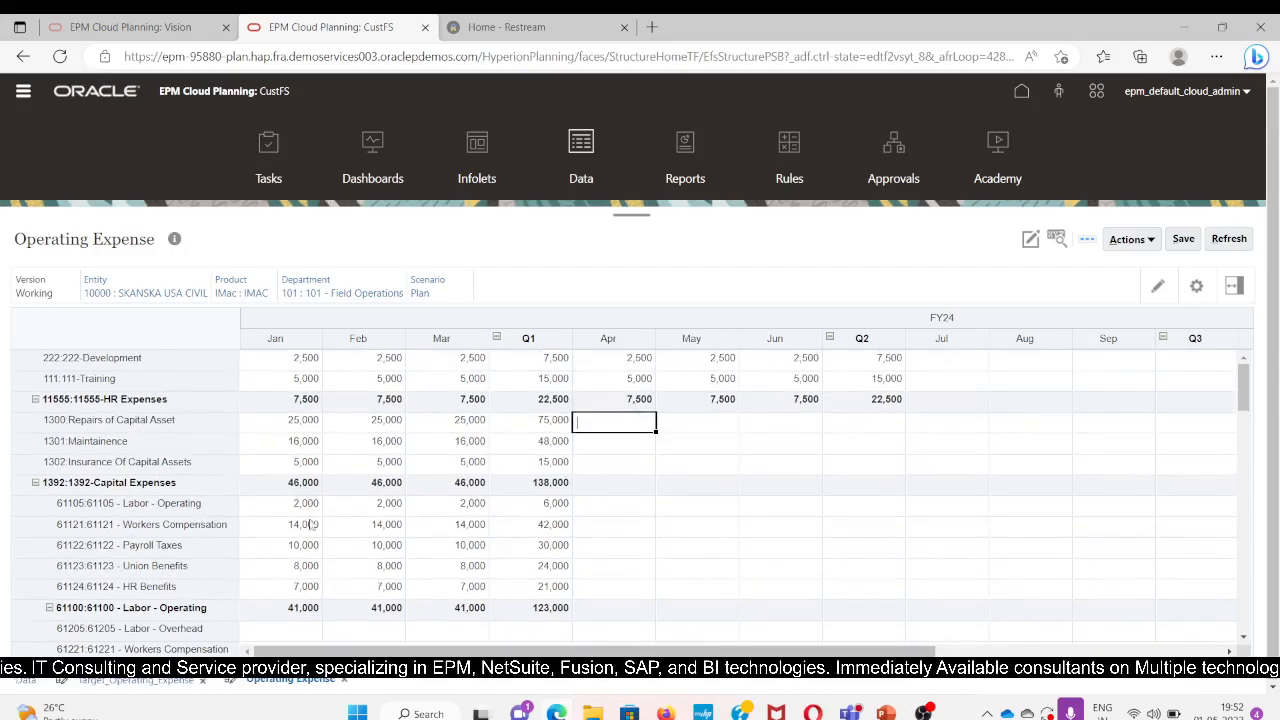
click(1181, 241)
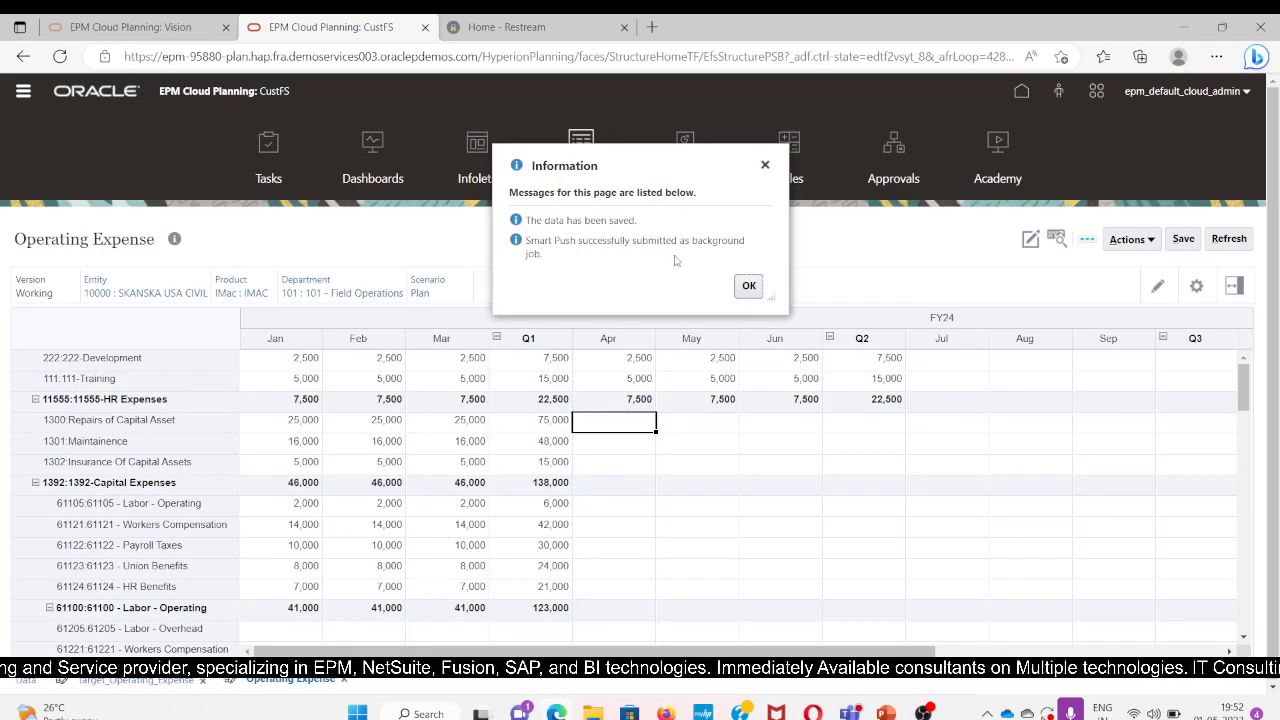
click(753, 288)
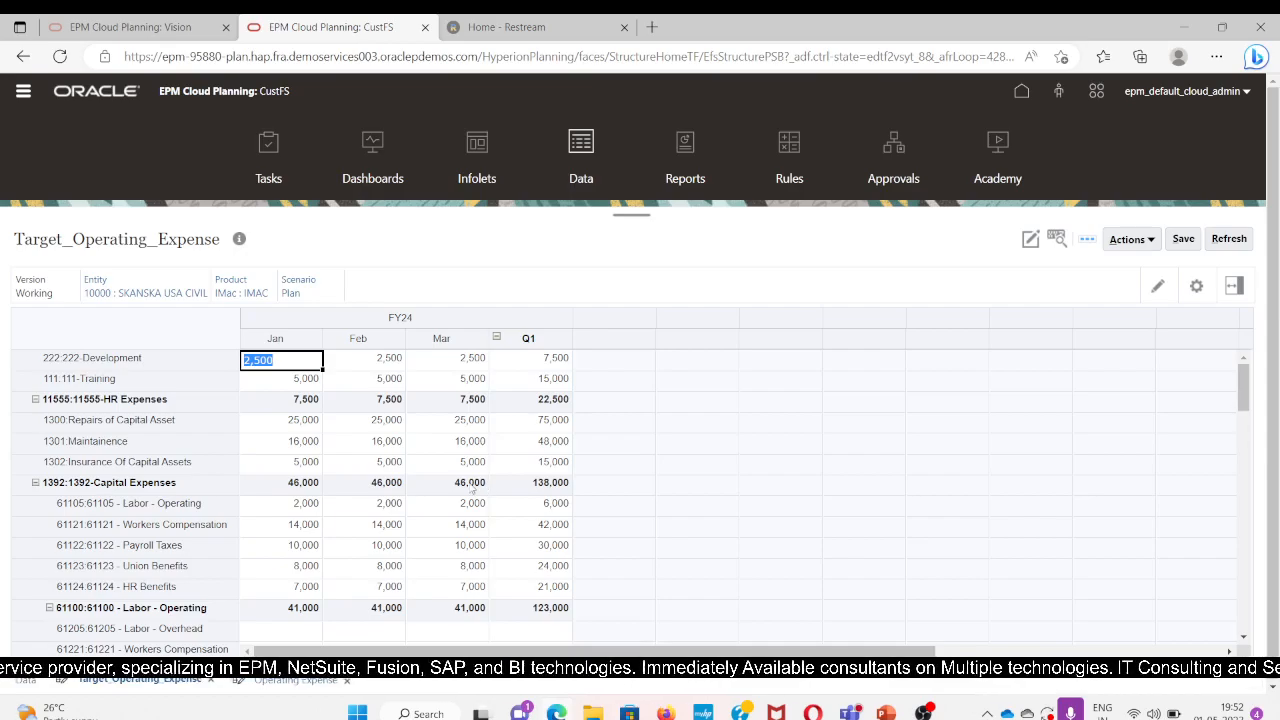
Review the January to March FY24 expense values in the Target_Operating_Expense form.
scroll(472, 487, down, 1)
scroll(472, 489, up, 1)
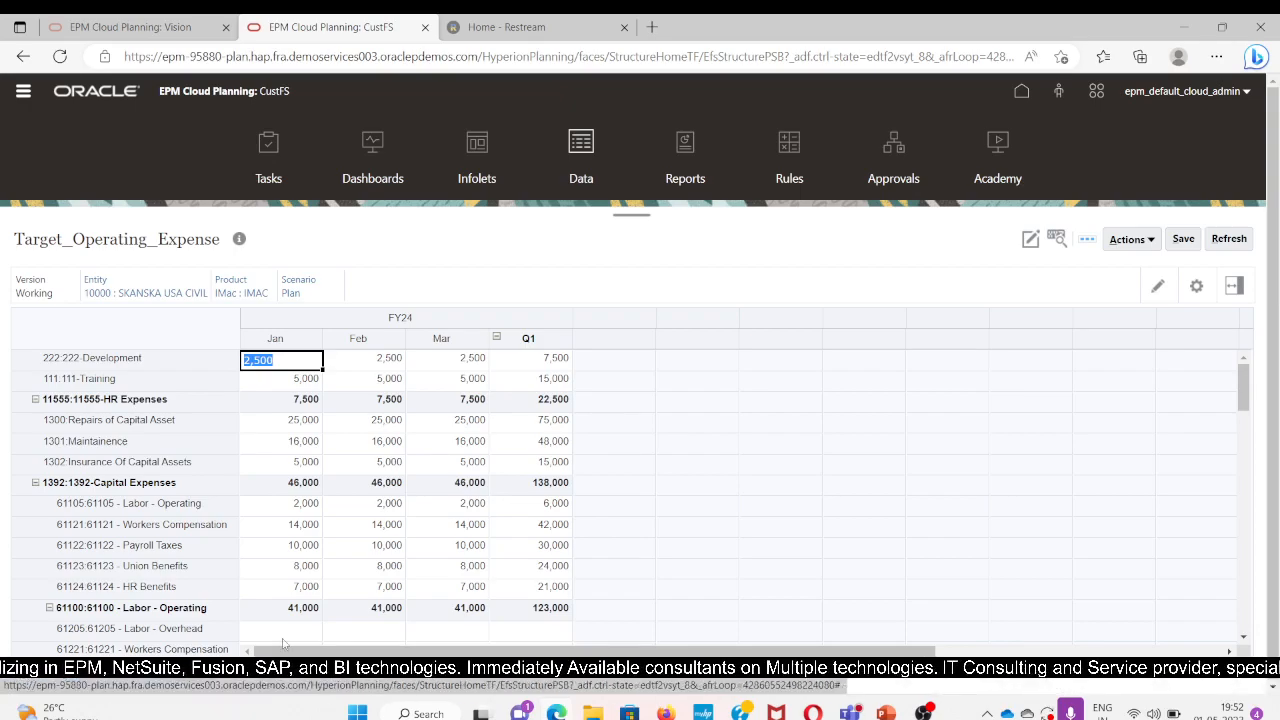
scroll(337, 600, down, 1)
scroll(337, 600, up, 1)
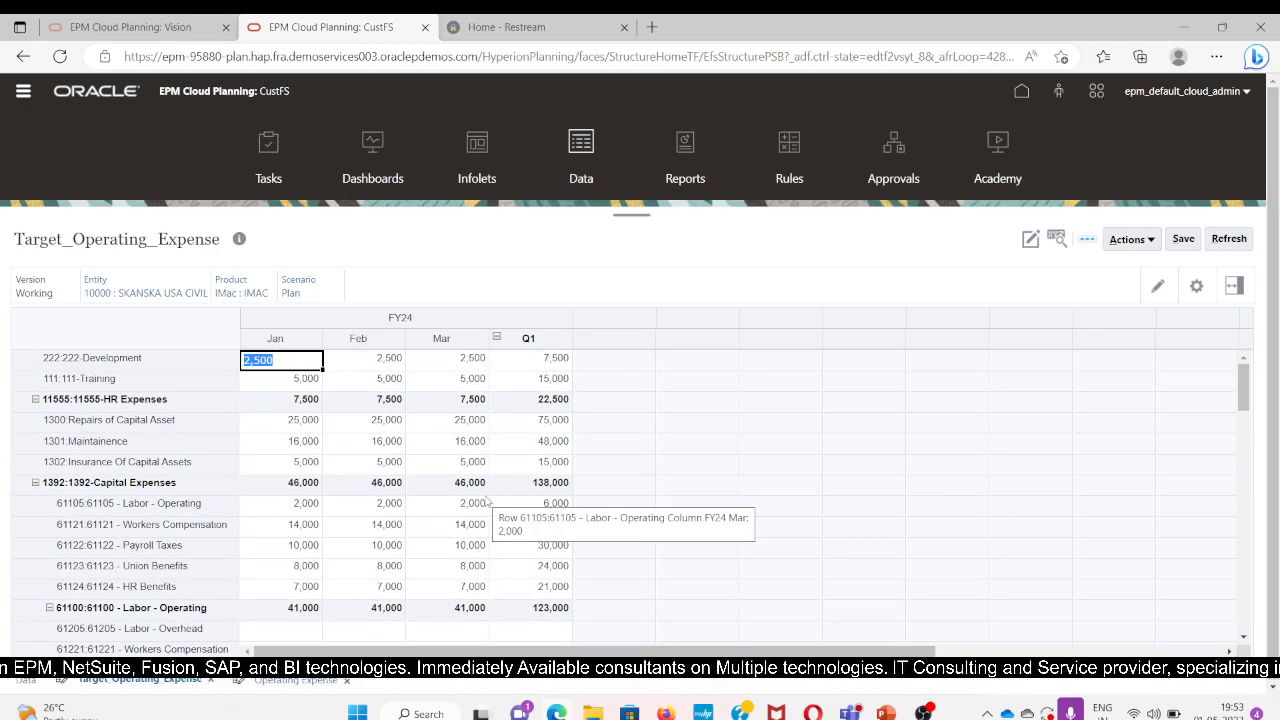
click(438, 255)
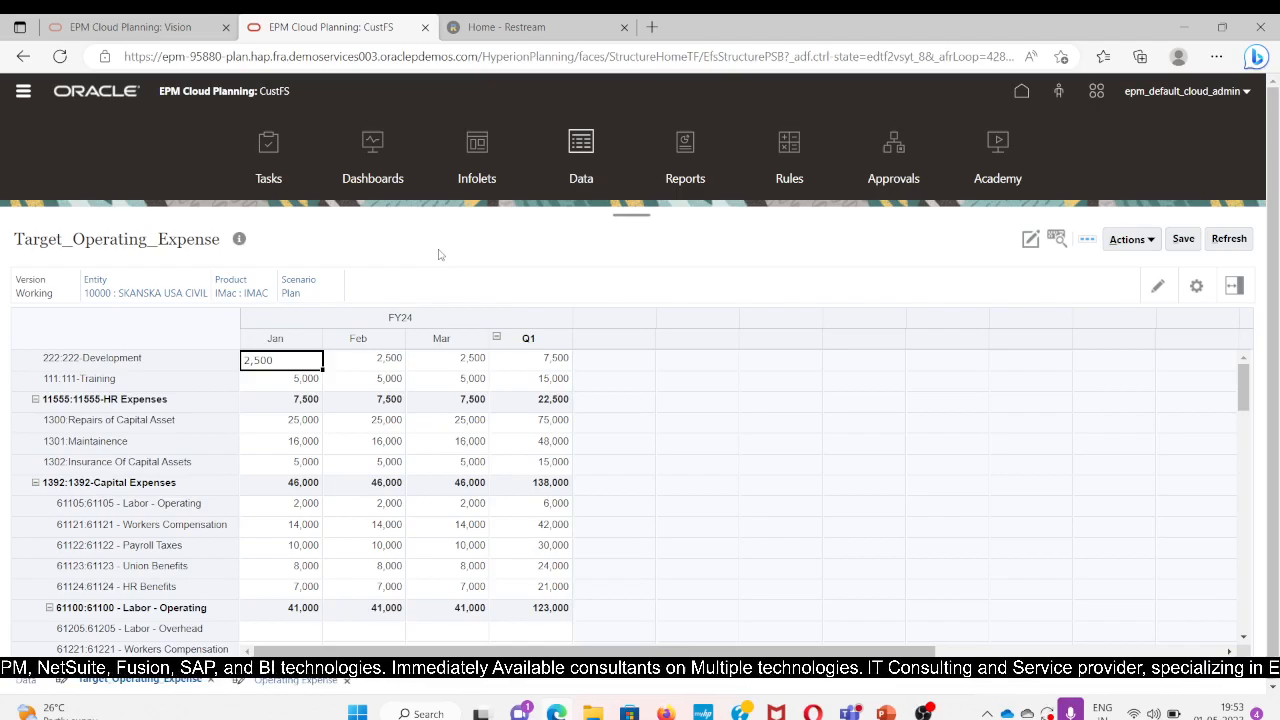